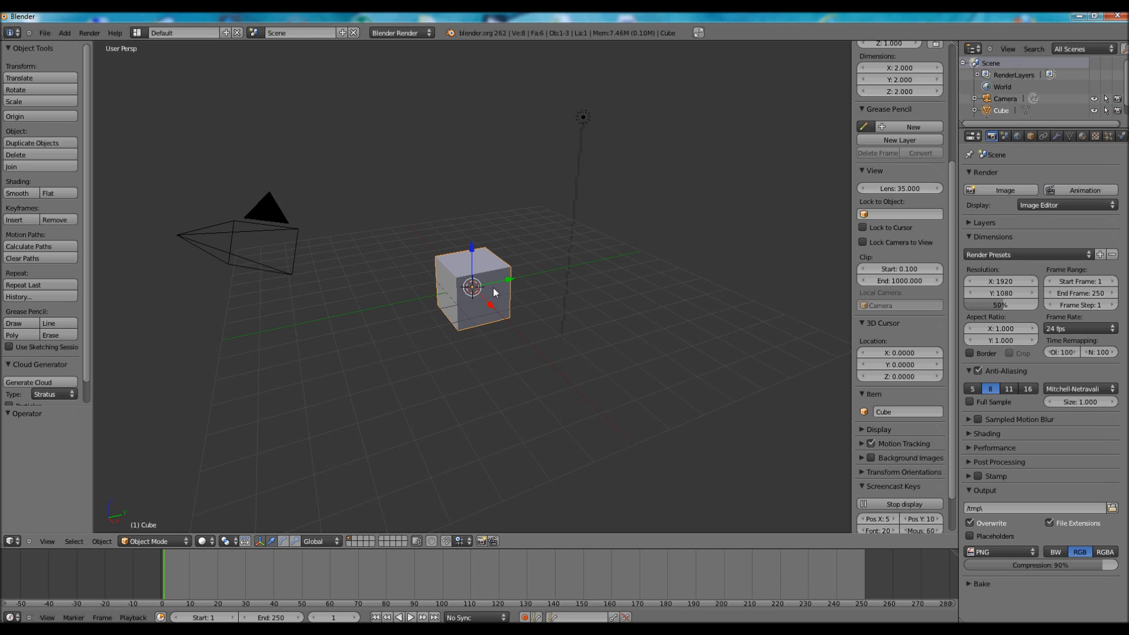
Add a mesh plane at the scene's centre from top view and scale it by 150.
key(KP_7)
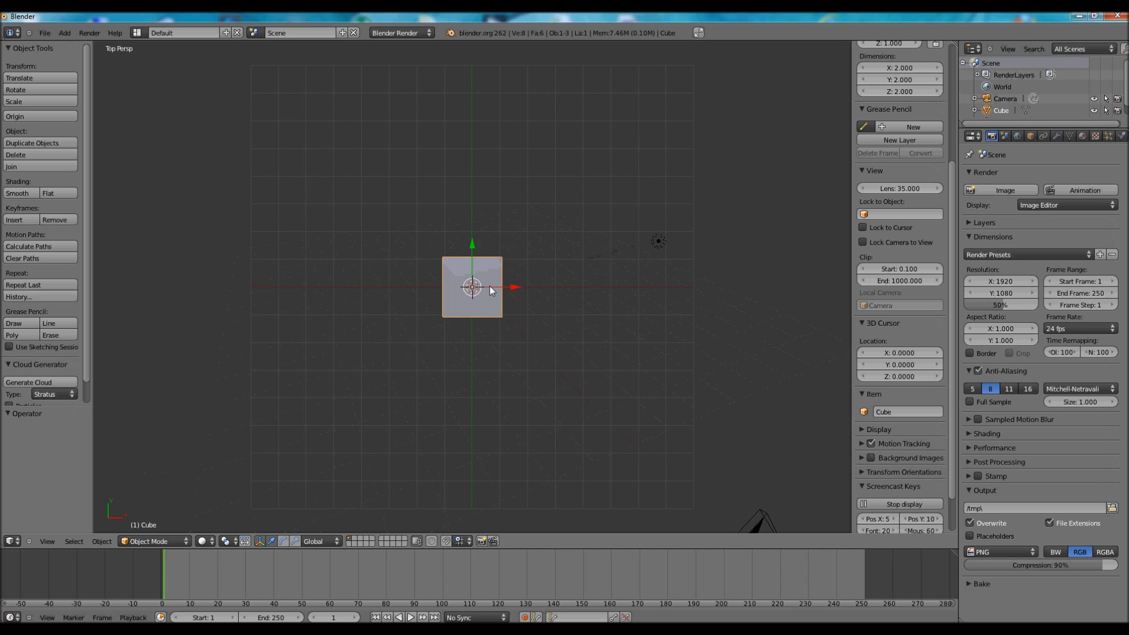
key(shift+a)
mouse_move(491, 288)
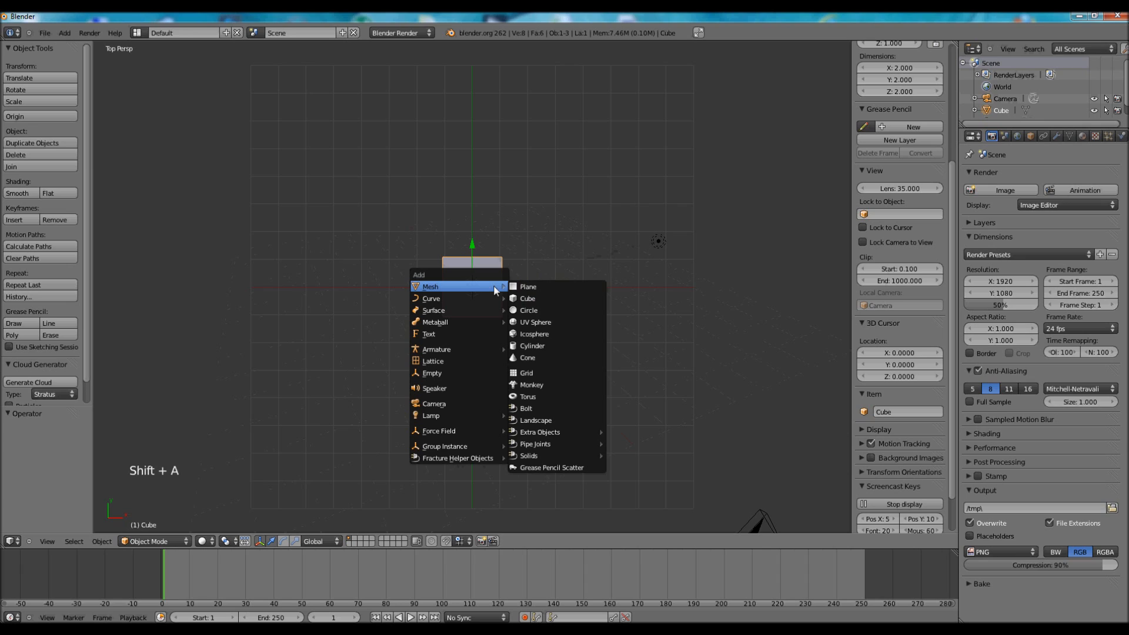
click(523, 287)
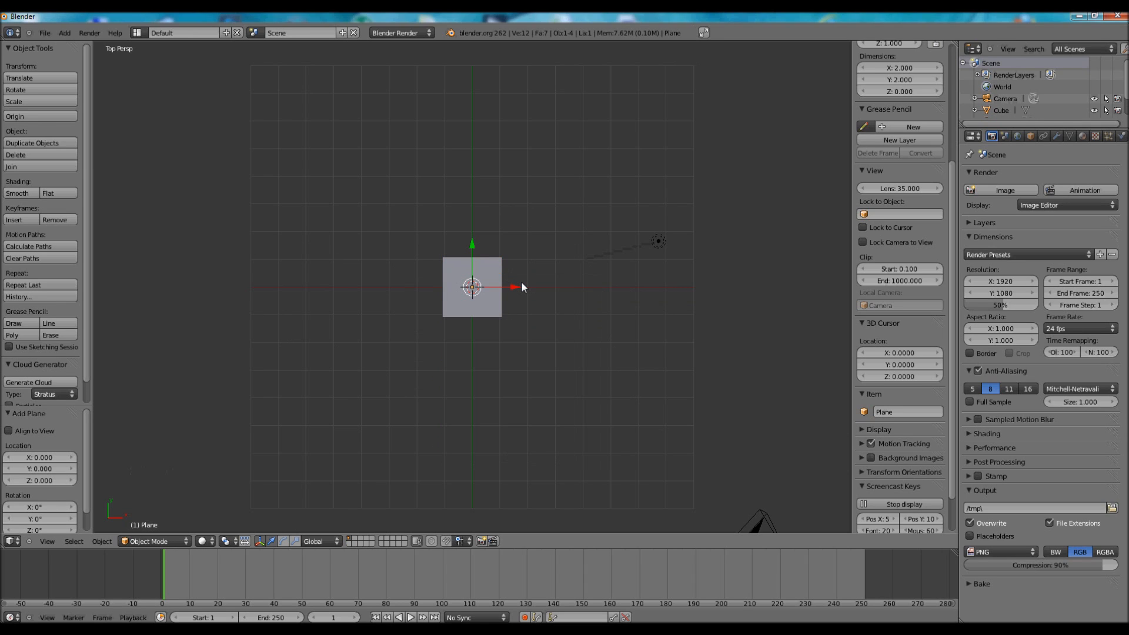
text(s150)
key(Return)
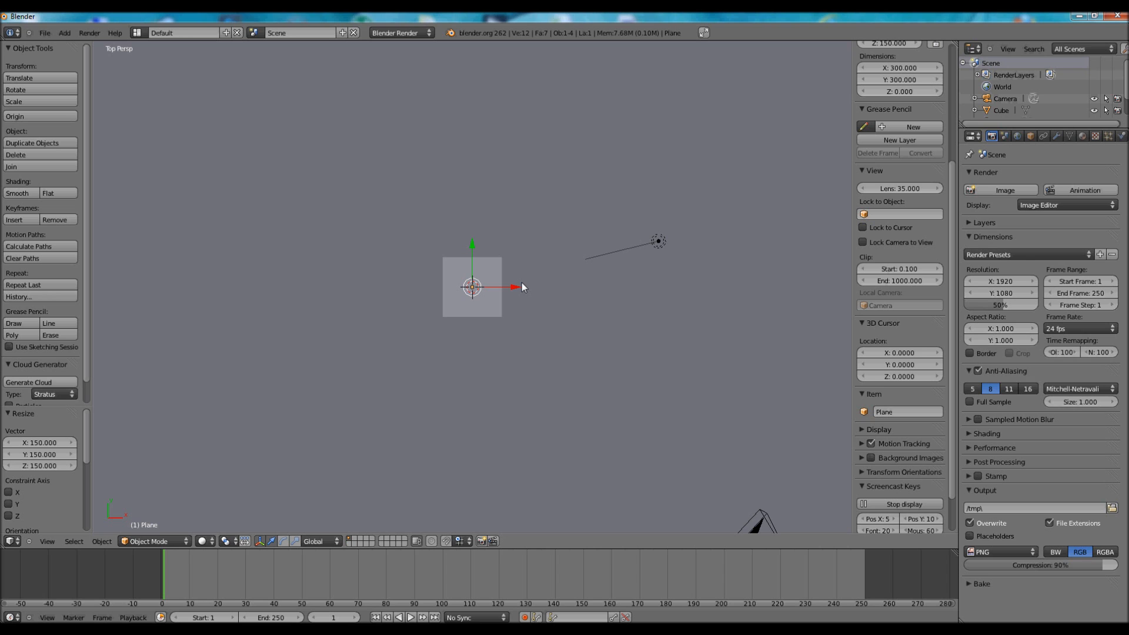
Subdivide the plane's mesh in Edit Mode with 150 cuts.
scroll(521, 287, up, 1)
scroll(521, 287, down, 8)
scroll(482, 294, up, 3)
scroll(470, 300, down, 2)
scroll(469, 300, down, 9)
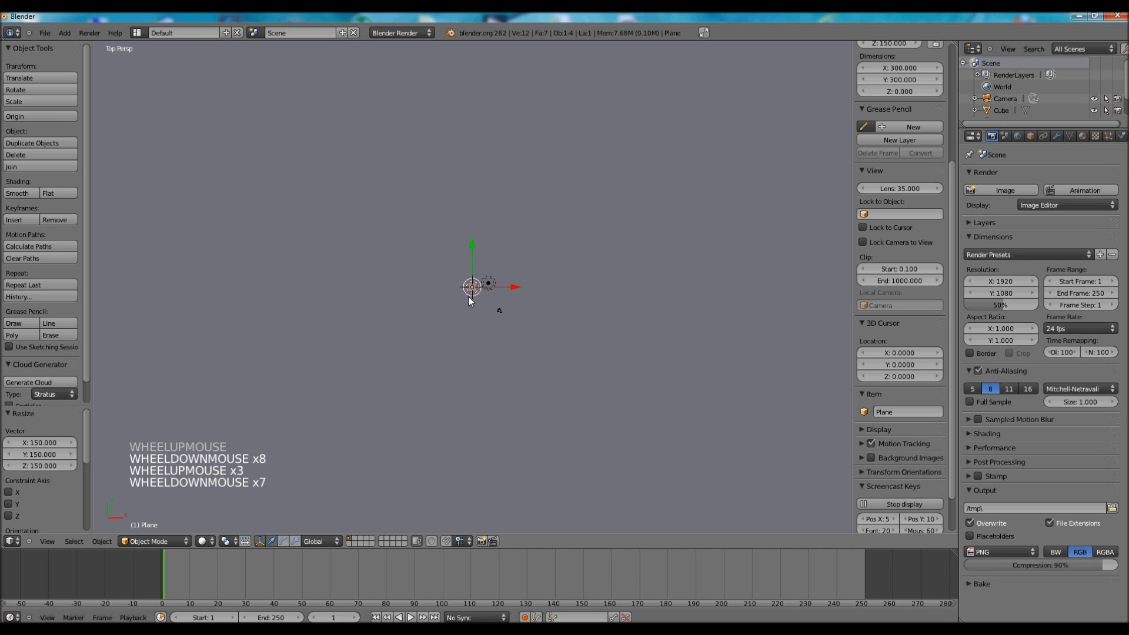
key(Tab)
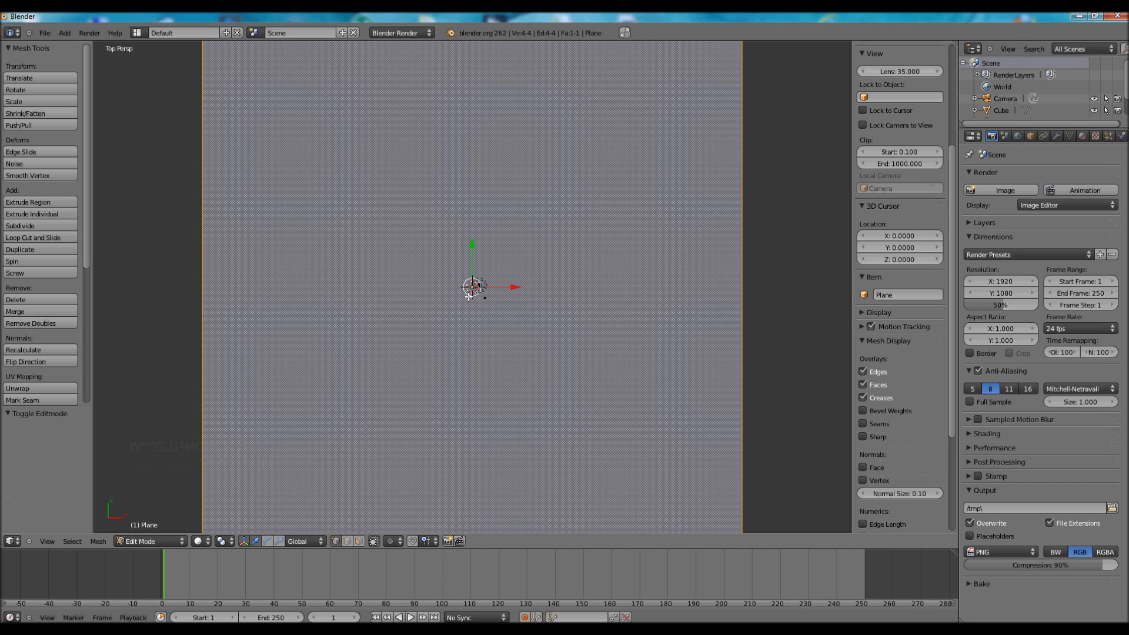
key(w)
click(469, 295)
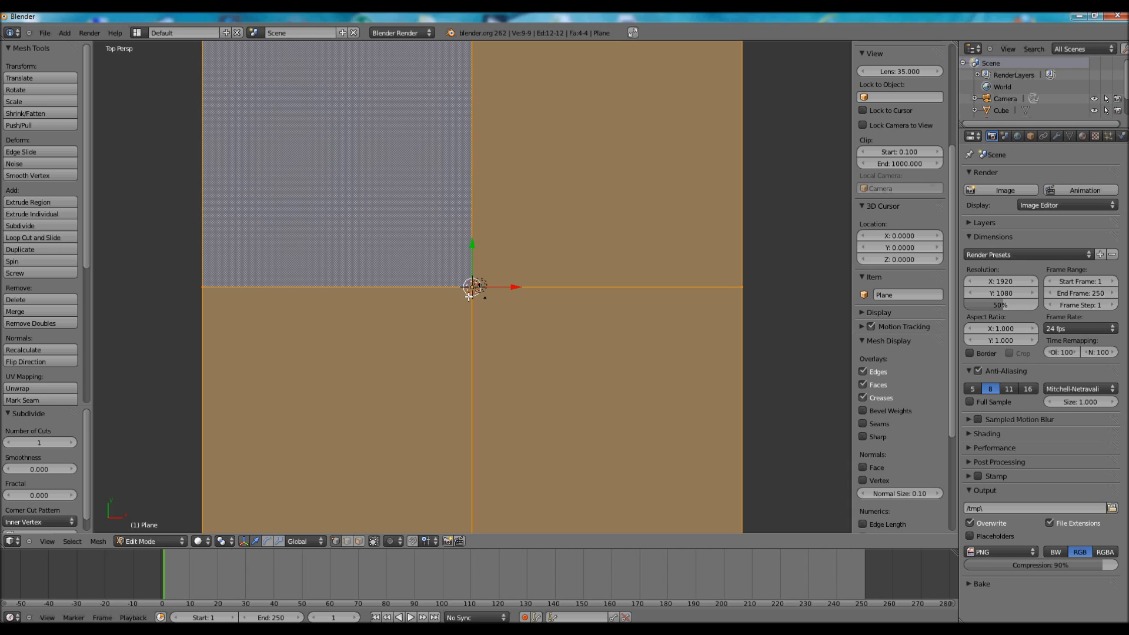
click(32, 441)
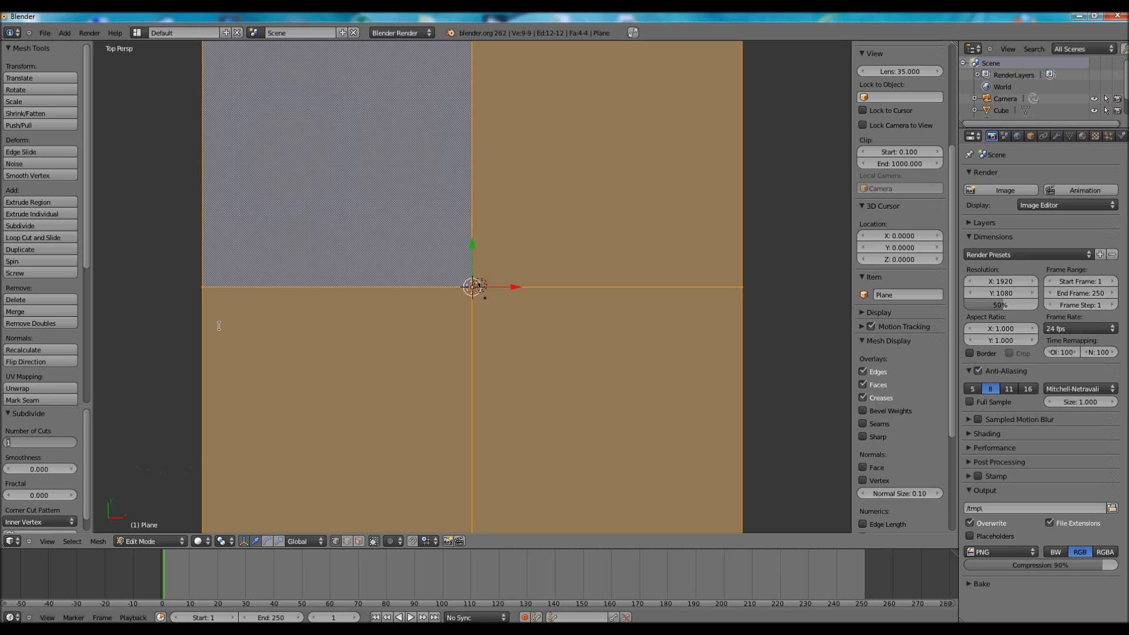
text(150)
key(Return)
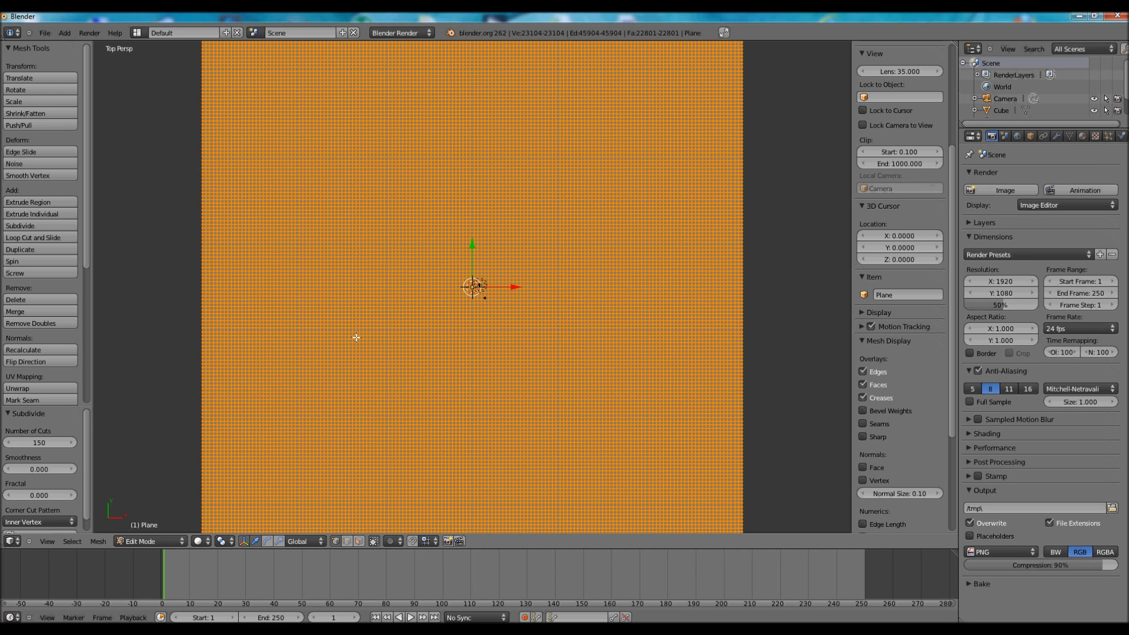
Examine how the spacing of the plane's subdivision grid compares with the size of the central cube.
scroll(359, 327, up, 6)
scroll(370, 327, down, 2)
scroll(370, 327, up, 3)
scroll(370, 327, up, 3)
scroll(371, 327, down, 1)
scroll(370, 327, up, 7)
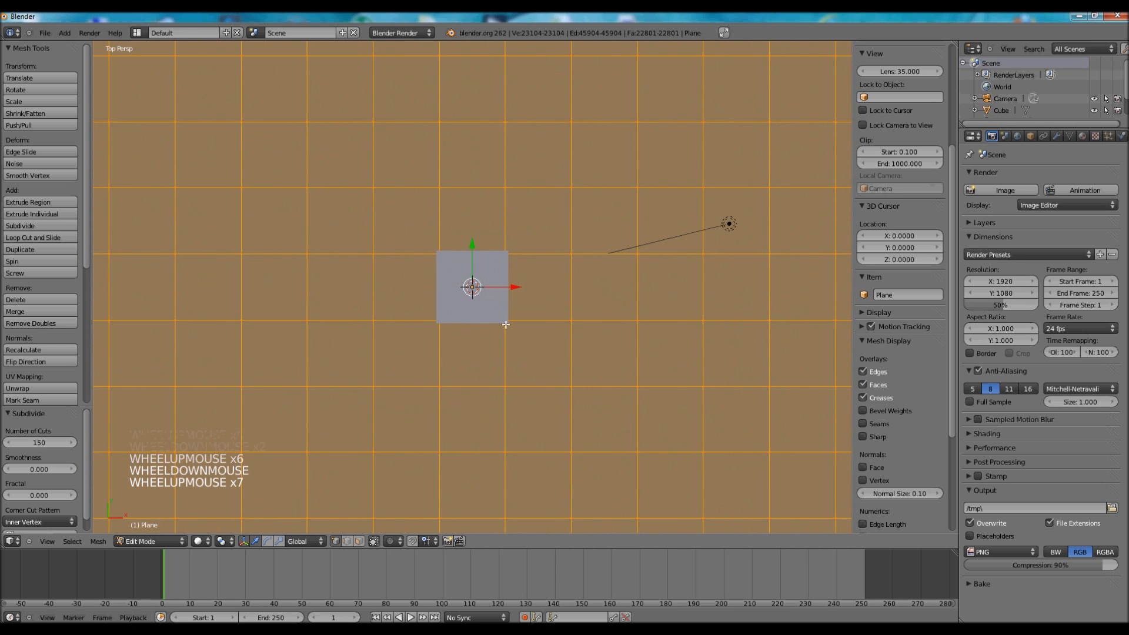
scroll(506, 324, up, 1)
scroll(505, 322, down, 2)
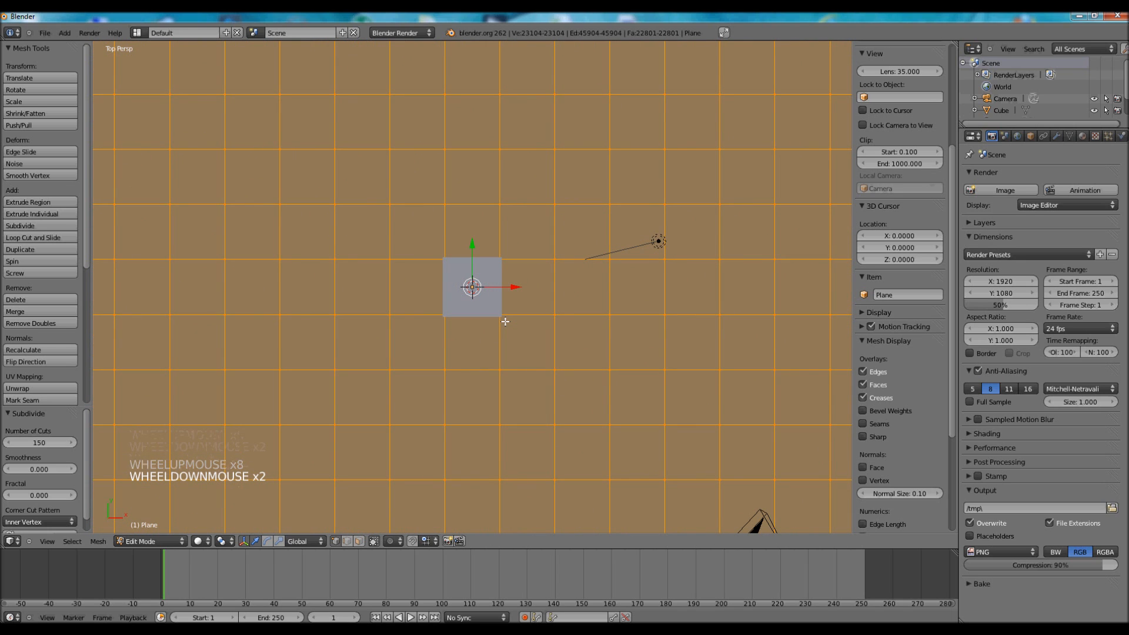
Return to Object Mode and parent the cube to the plane with the Object parenting option.
key(Tab)
scroll(506, 323, down, 3)
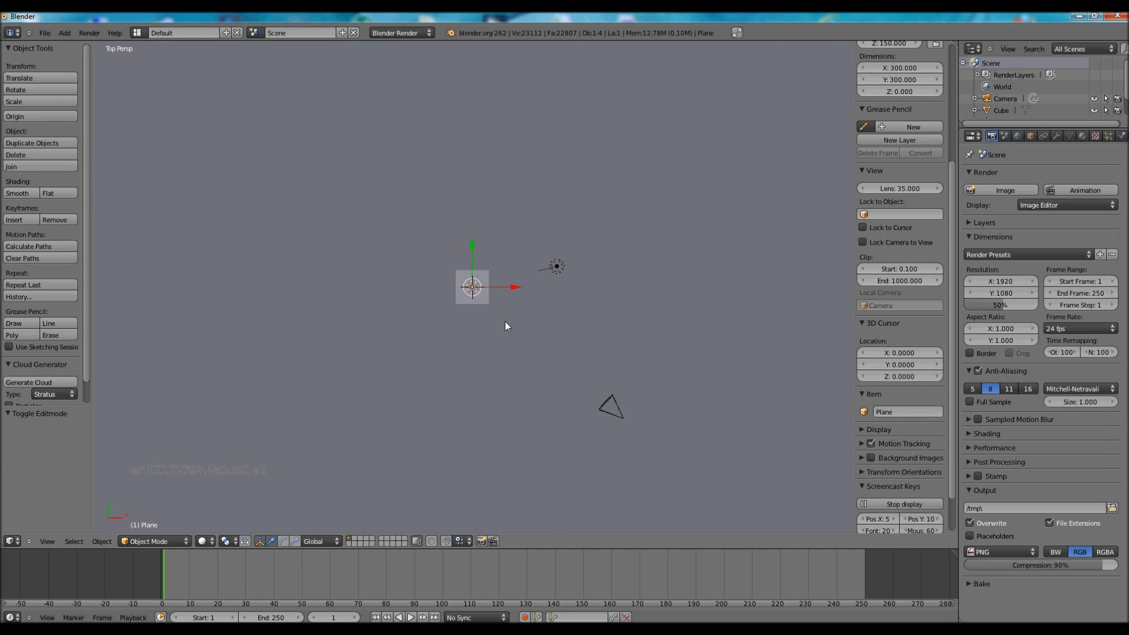
scroll(506, 324, down, 3)
scroll(505, 324, up, 5)
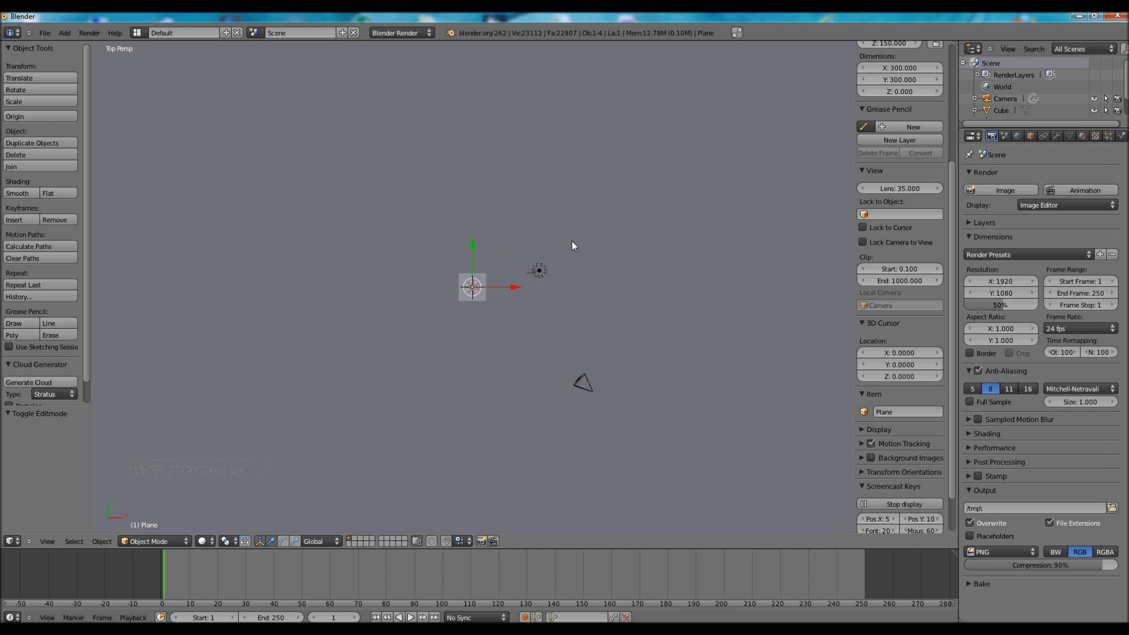
right_click(484, 280)
shift+right_click(562, 196)
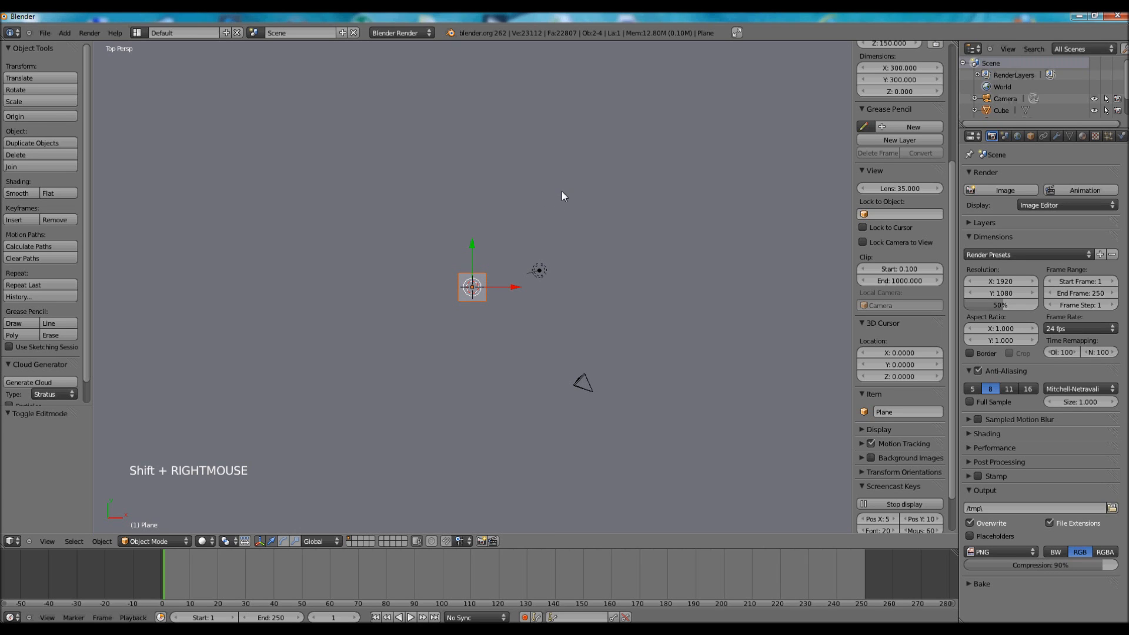
key(ctrl+p)
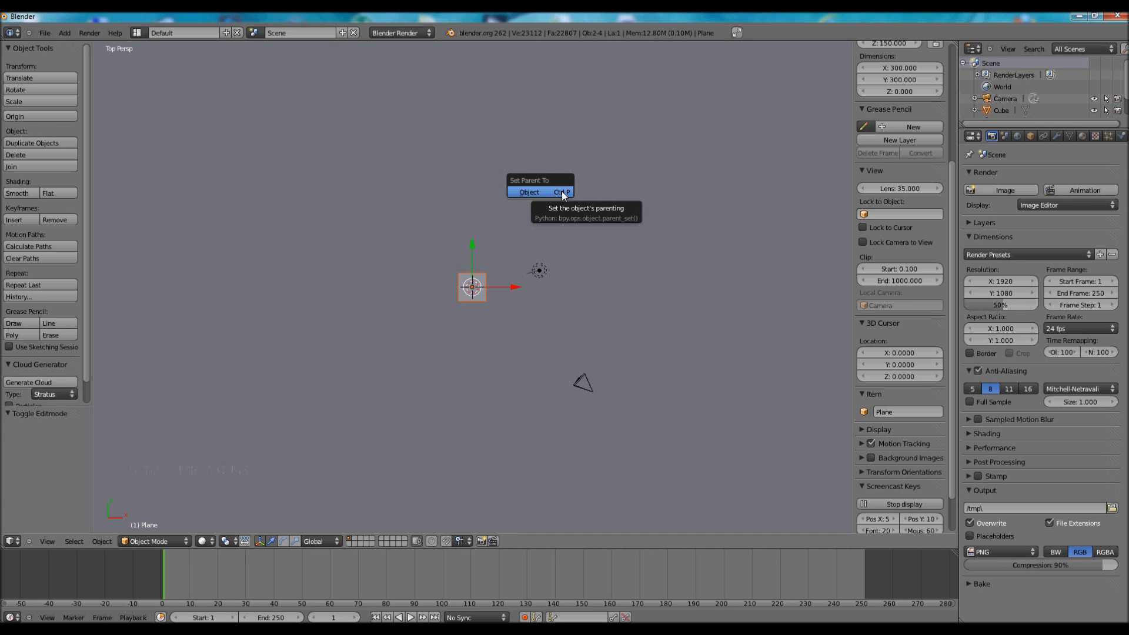
click(562, 192)
Set the plane's duplication type to Verts so the cube repeats on every vertex.
scroll(562, 216, down, 1)
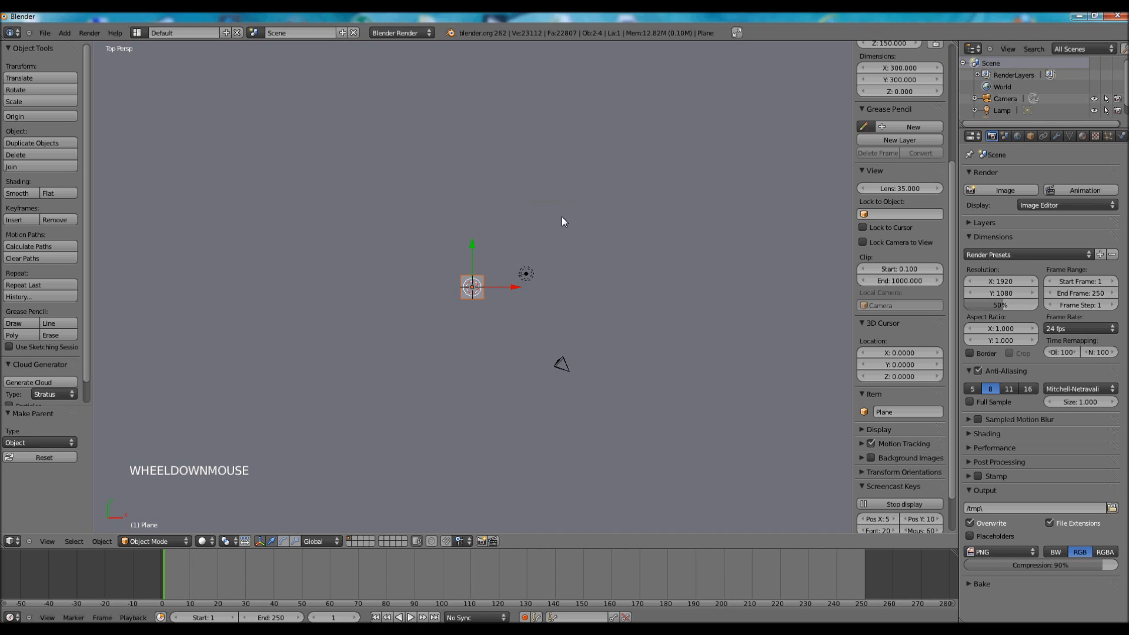
scroll(533, 200, down, 2)
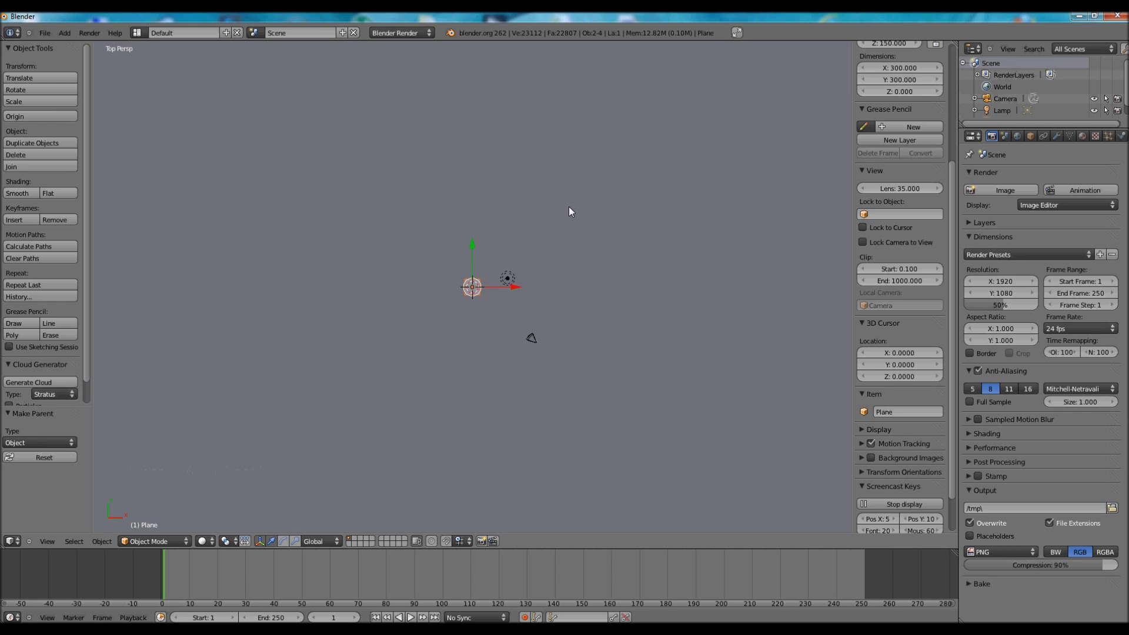
right_click(587, 178)
right_click(587, 178)
click(1031, 136)
click(1040, 534)
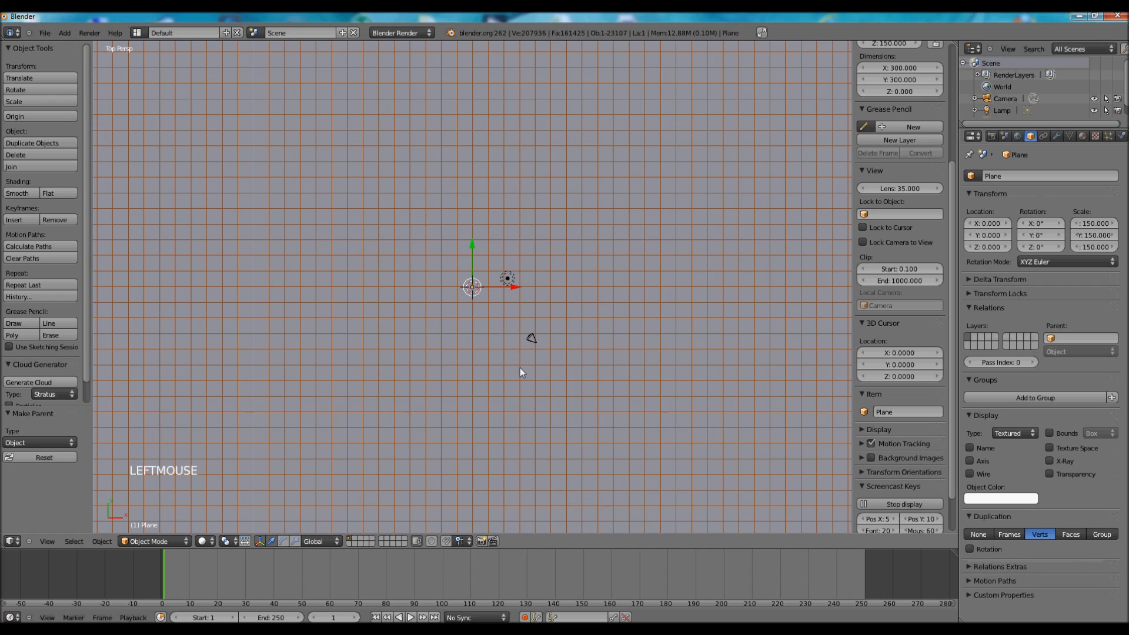
Show the scene in orthographic top view as wireframe and scale the cube down to about 0.992.
mouse_move(520, 360)
middle_down()
mouse_move(520, 252)
mouse_move(574, 226)
mouse_move(510, 258)
mouse_move(519, 320)
mouse_move(504, 338)
mouse_move(514, 354)
middle_up()
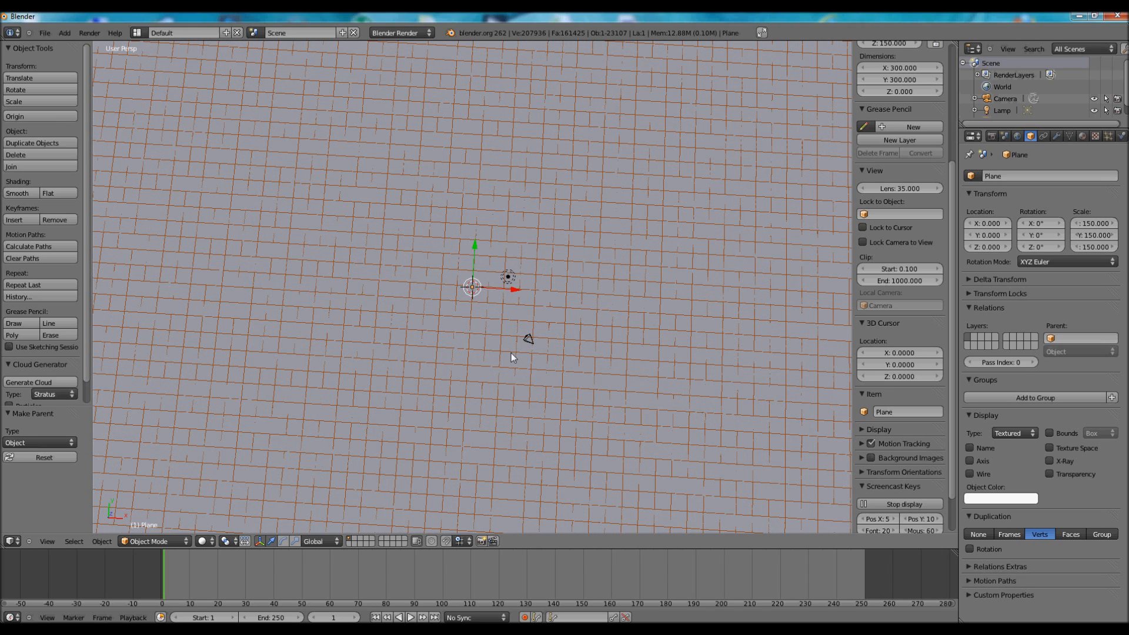
key(KP_7)
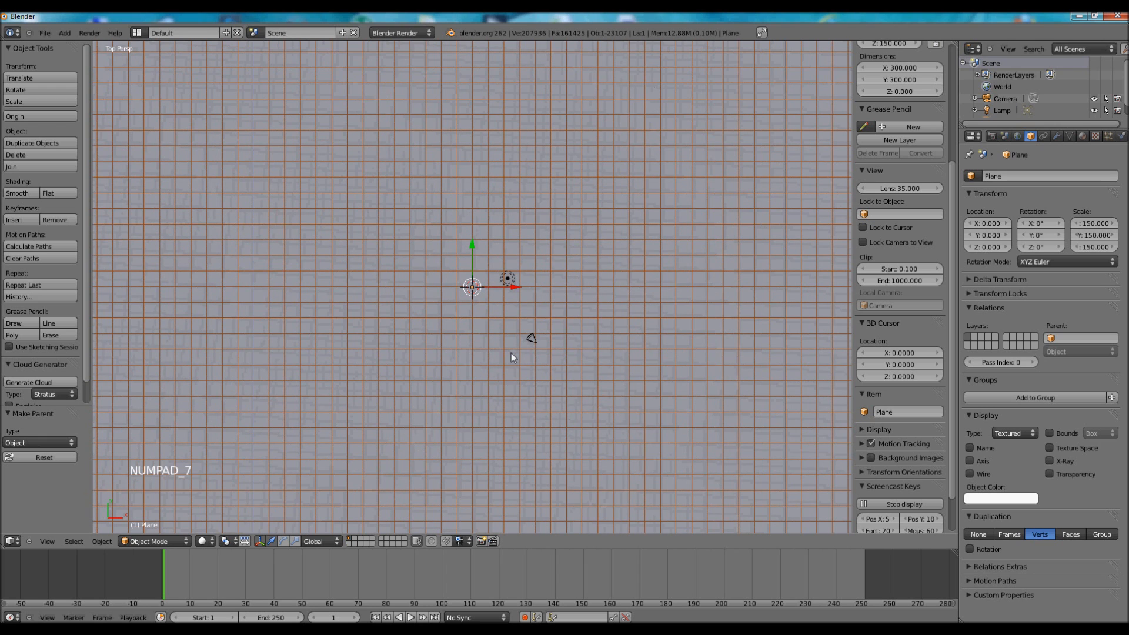
key(KP_5)
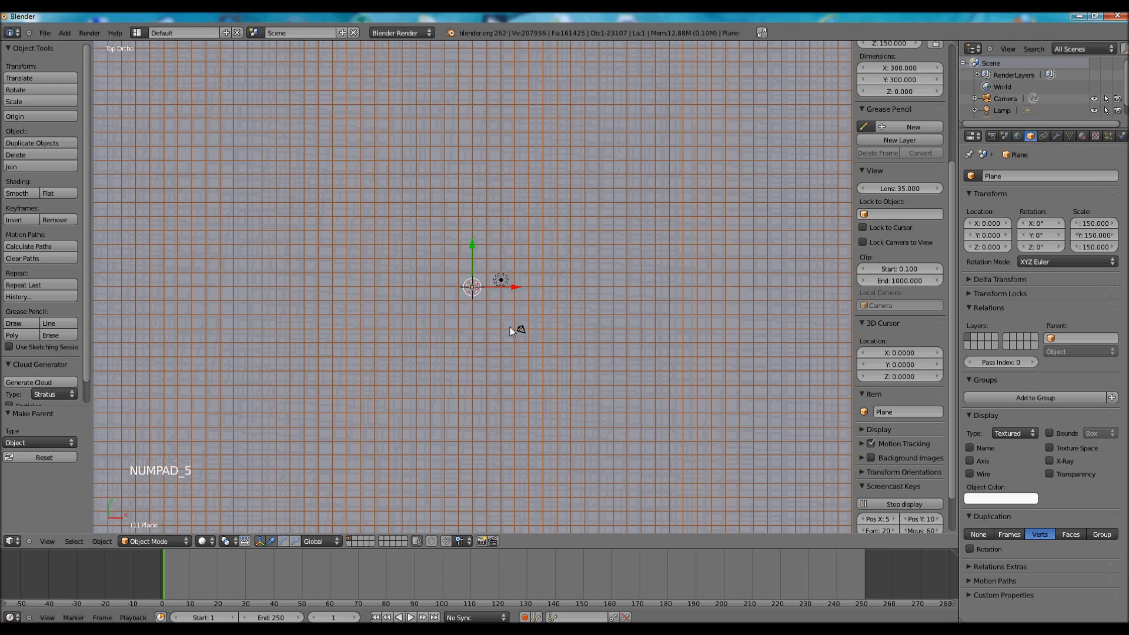
scroll(510, 327, up, 3)
scroll(510, 327, down, 1)
scroll(510, 327, up, 8)
scroll(510, 327, up, 2)
right_click(510, 266)
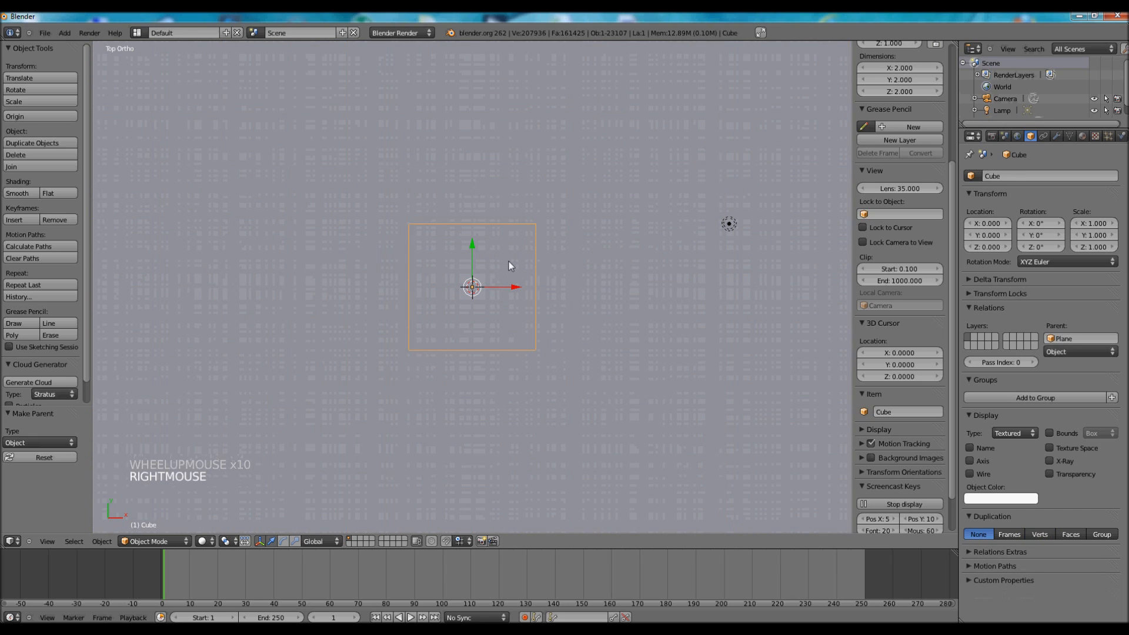
key(z)
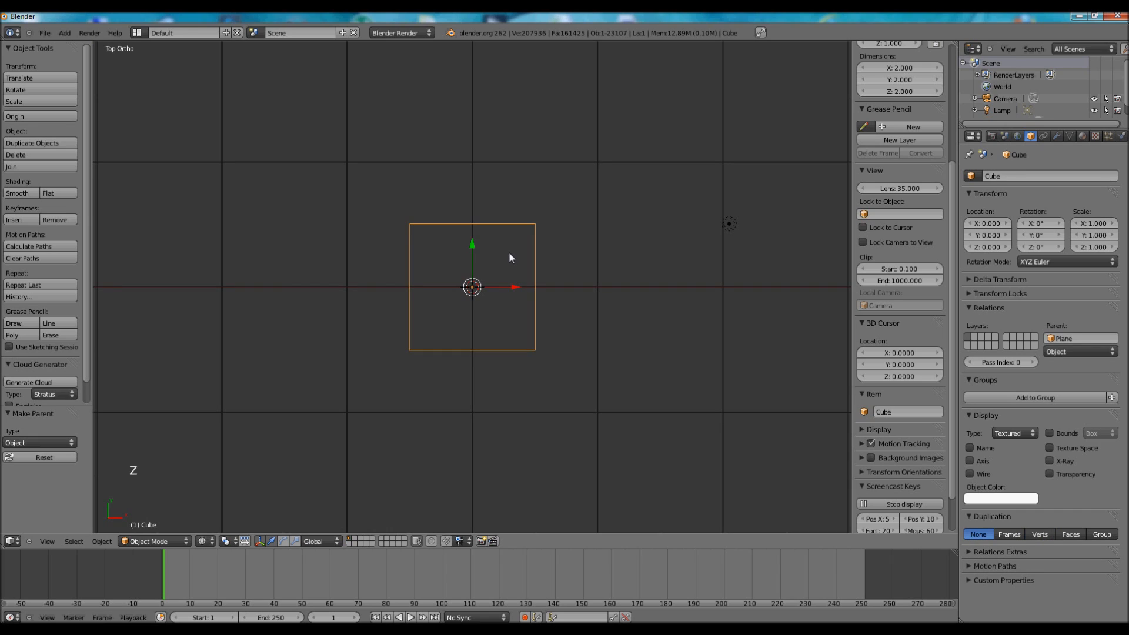
scroll(510, 254, up, 2)
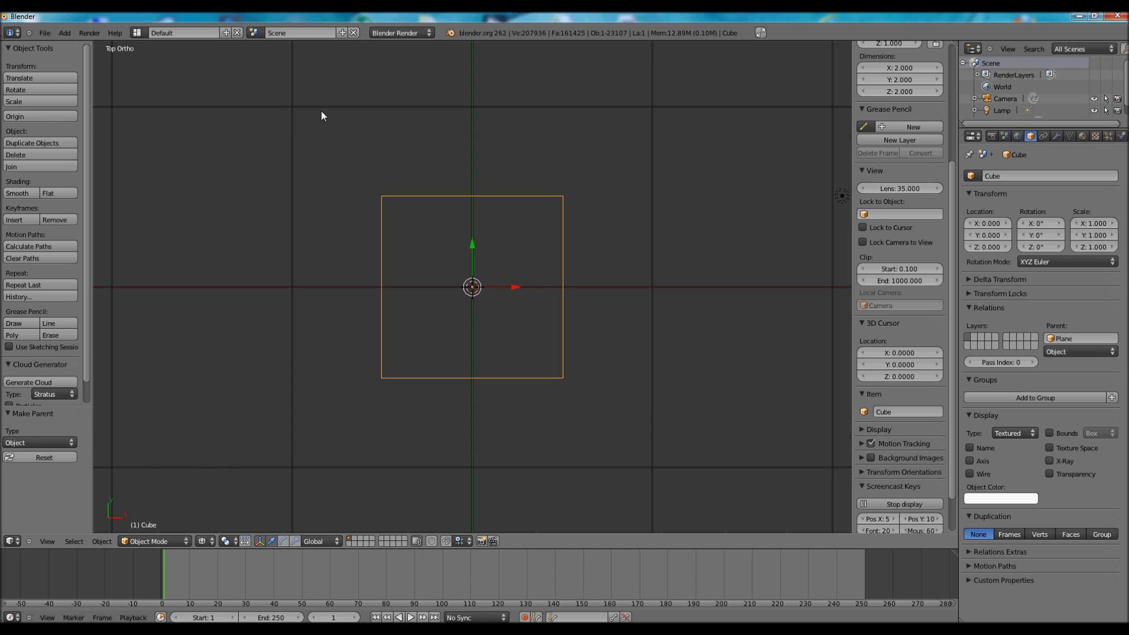
key(s)
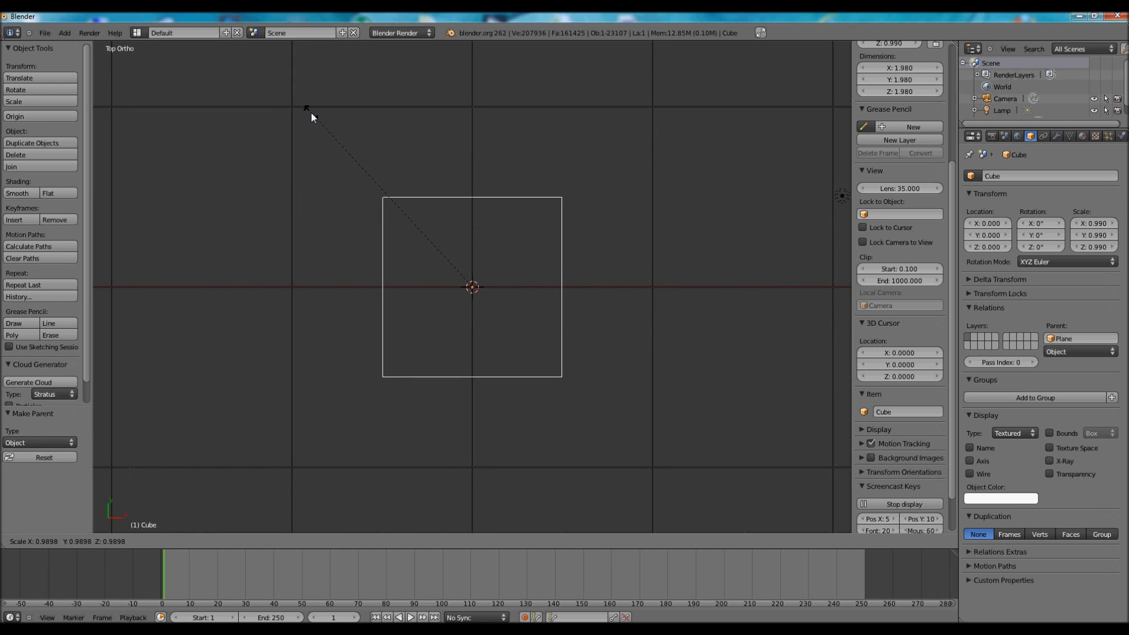
click(311, 117)
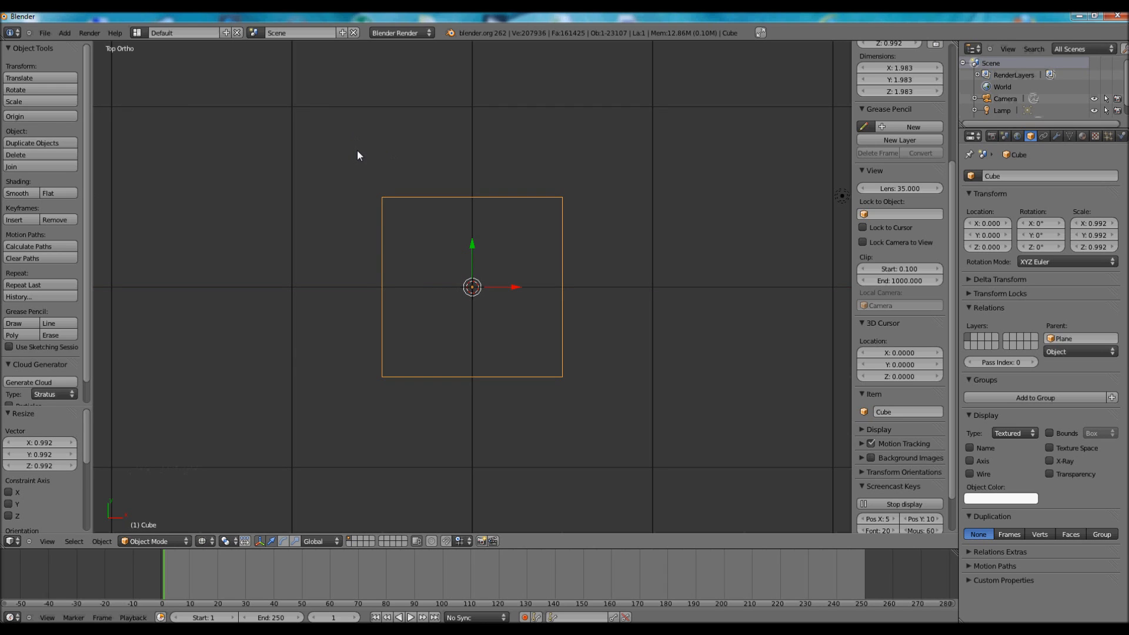
Fine-tune the cube's size by scaling it up by a factor of about 1.001.
scroll(358, 152, up, 3)
scroll(335, 168, down, 1)
scroll(318, 179, up, 2)
scroll(307, 191, down, 1)
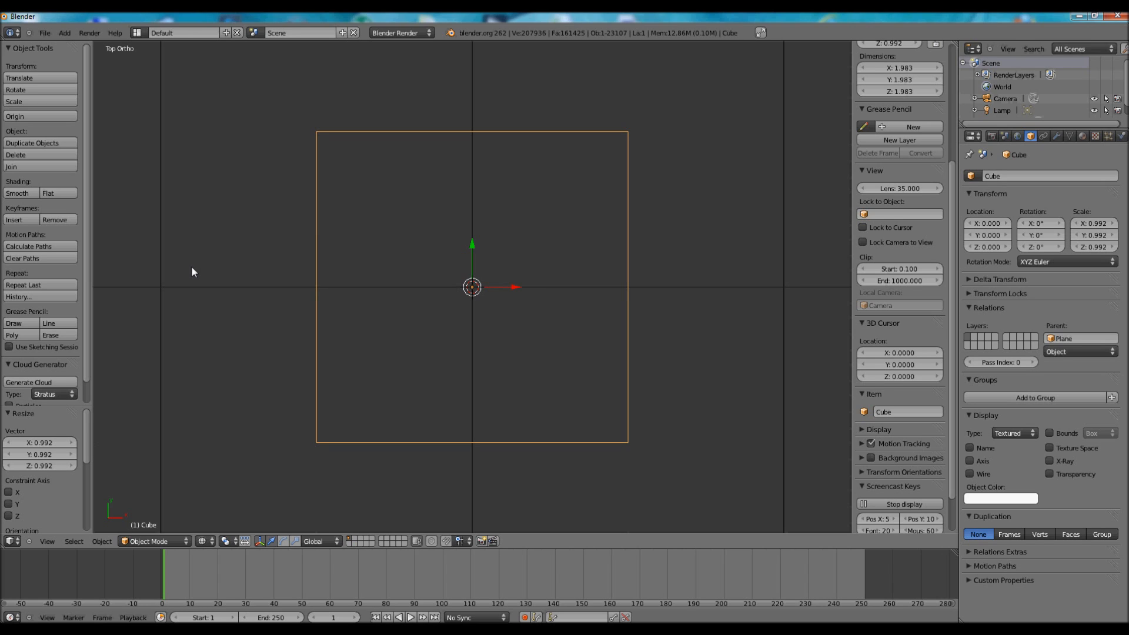
shift+middle_drag(192, 265, 478, 289)
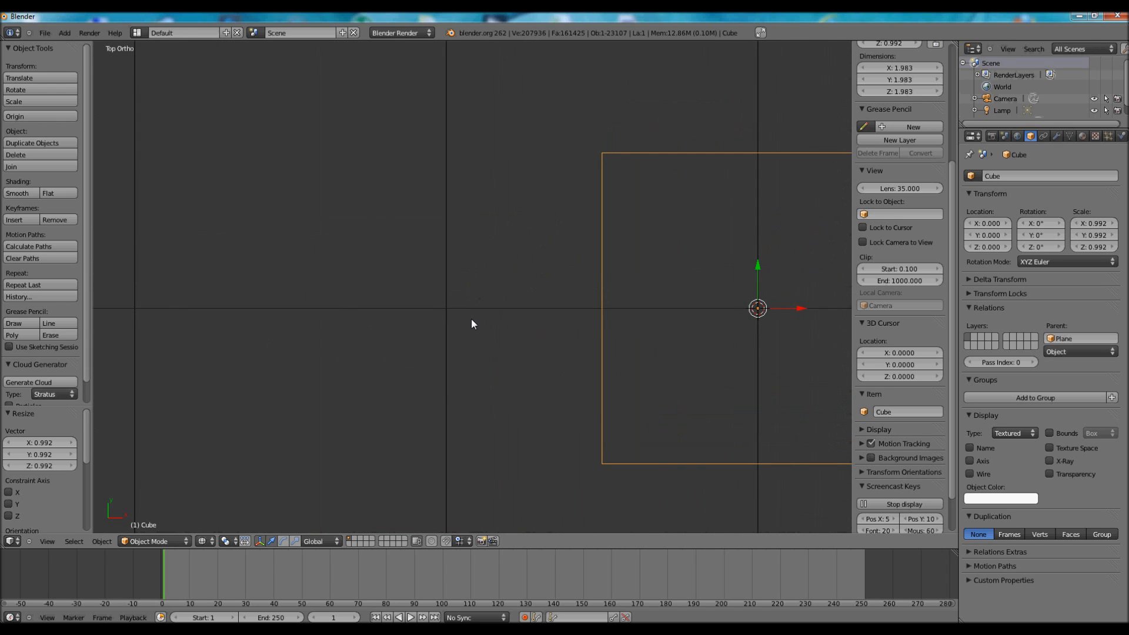
scroll(471, 319, up, 3)
scroll(471, 318, down, 1)
scroll(471, 314, up, 2)
scroll(471, 314, down, 1)
scroll(471, 314, up, 1)
scroll(471, 314, down, 1)
scroll(471, 314, up, 1)
scroll(492, 257, up, 6)
key(s)
key(s)
key(s)
key(s)
key(s)
key(s)
key(s)
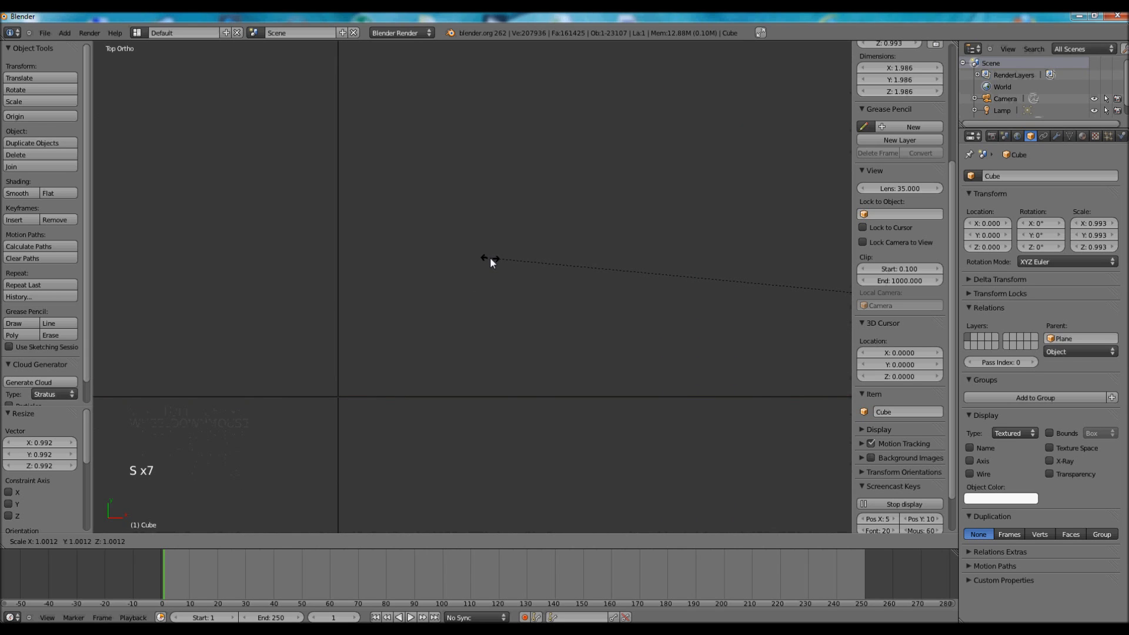
click(491, 260)
Return the viewport to solid shading and view the whole field of duplicated cubes.
scroll(491, 260, down, 3)
scroll(491, 260, down, 1)
scroll(490, 260, up, 2)
scroll(491, 260, down, 1)
scroll(490, 260, up, 1)
scroll(491, 260, down, 4)
scroll(491, 261, up, 2)
scroll(491, 262, down, 5)
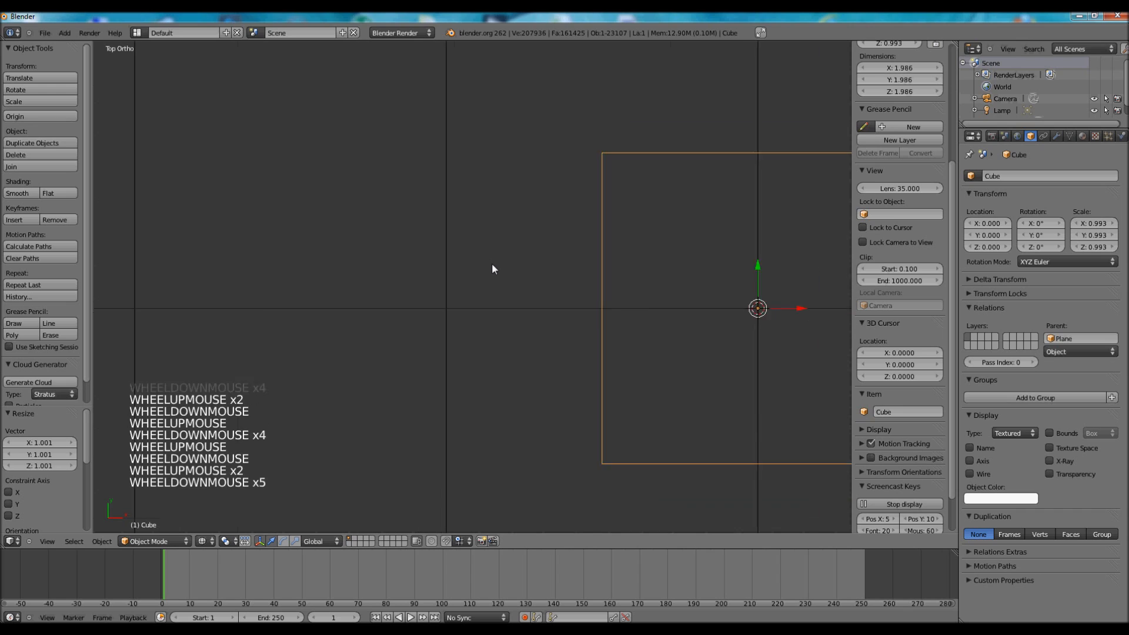
scroll(492, 263, down, 4)
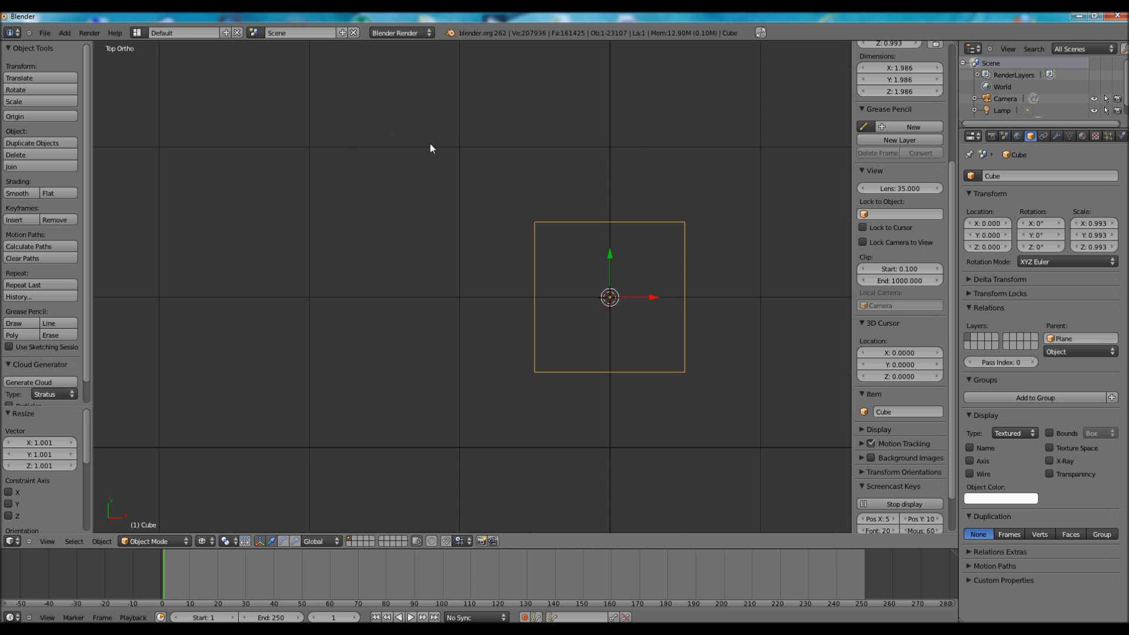
scroll(525, 266, down, 8)
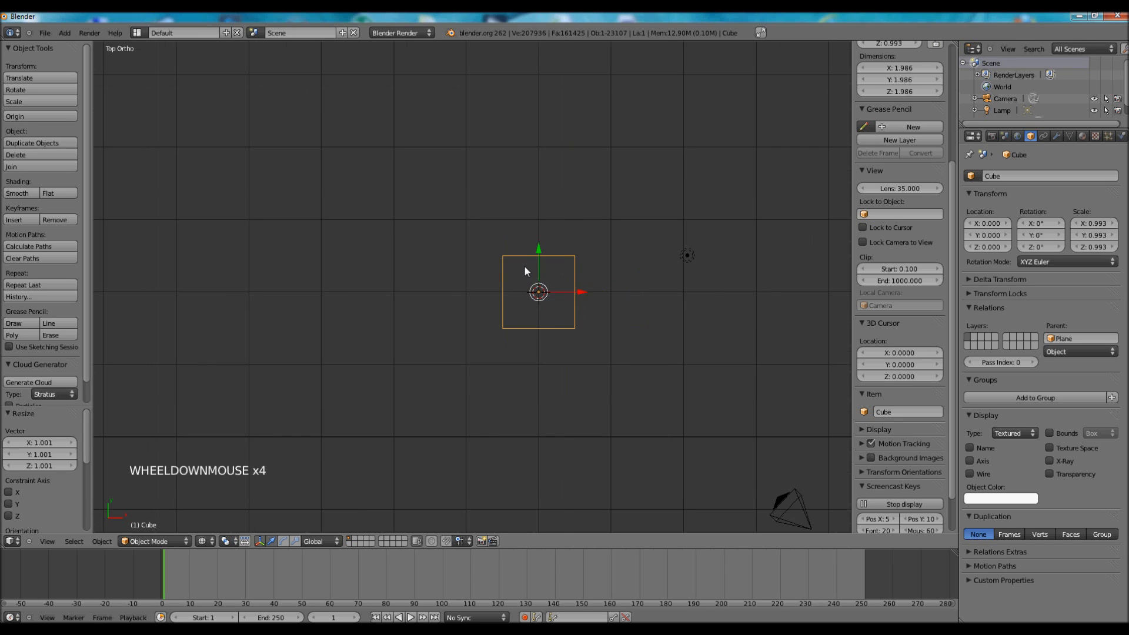
scroll(525, 268, up, 1)
scroll(525, 268, down, 6)
scroll(524, 267, down, 2)
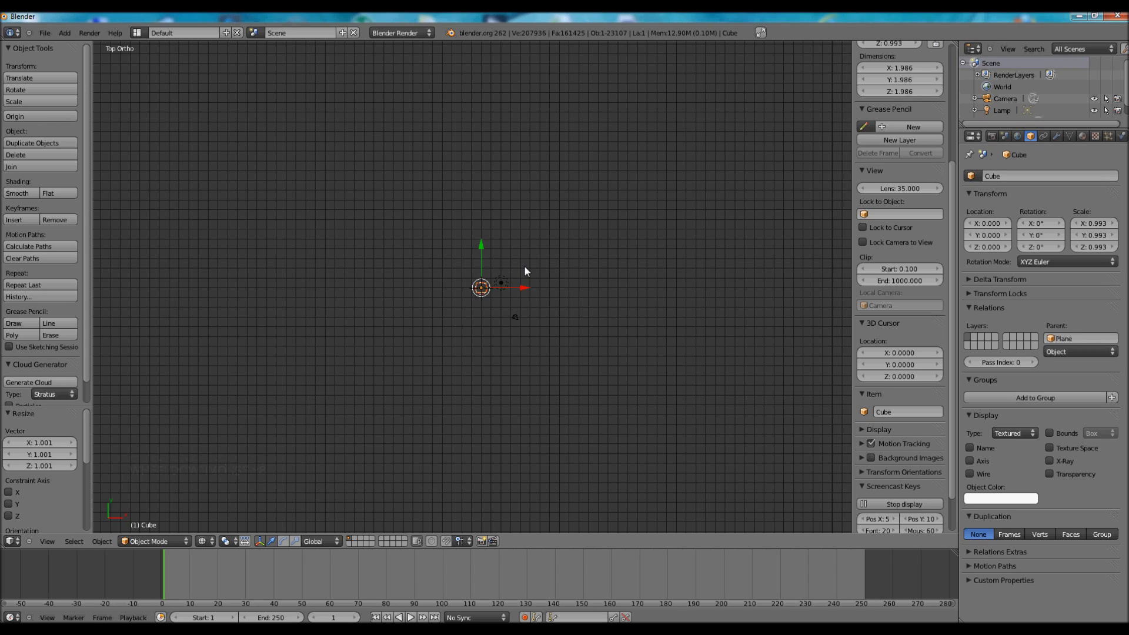
key(z)
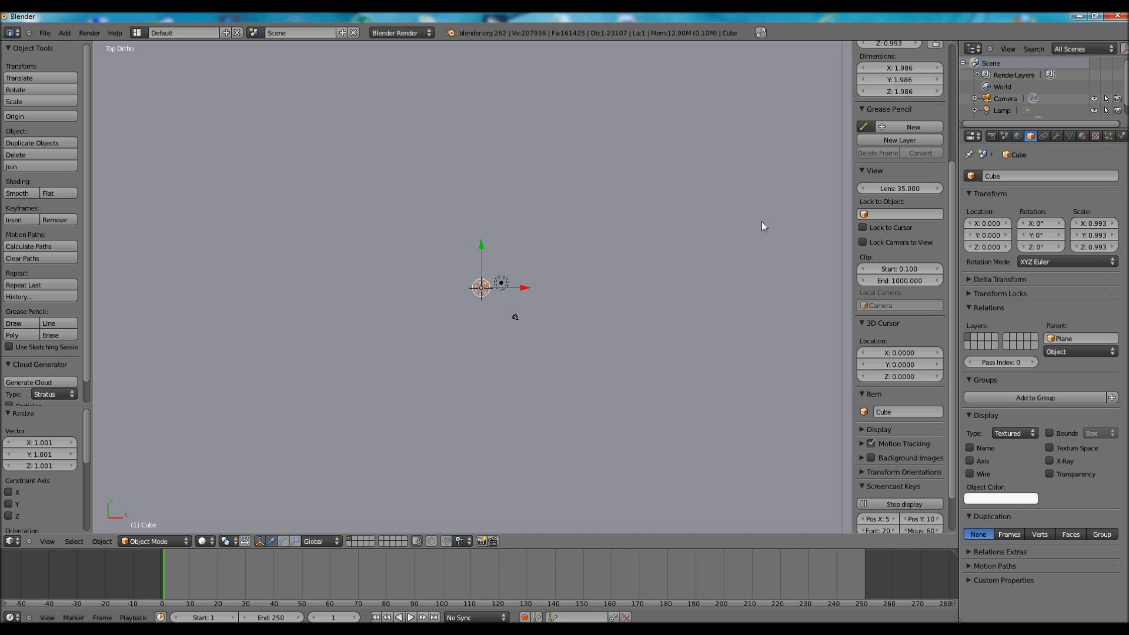
scroll(762, 226, down, 4)
scroll(762, 227, up, 1)
scroll(762, 226, down, 1)
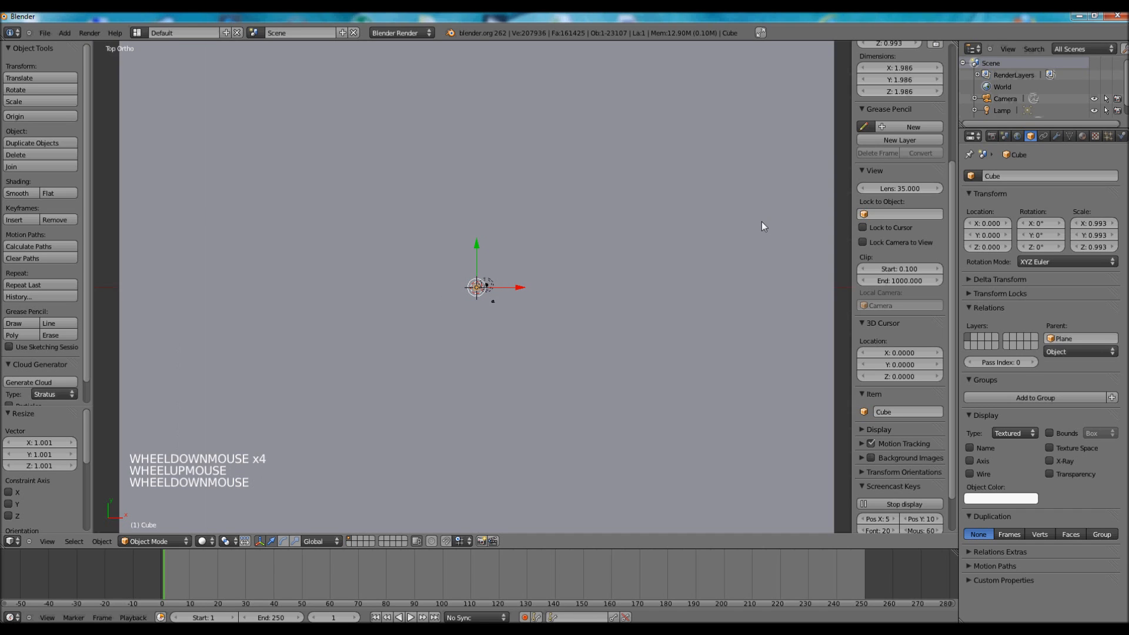
Select the large plane in the whole-field view and give it a new material.
scroll(762, 226, down, 2)
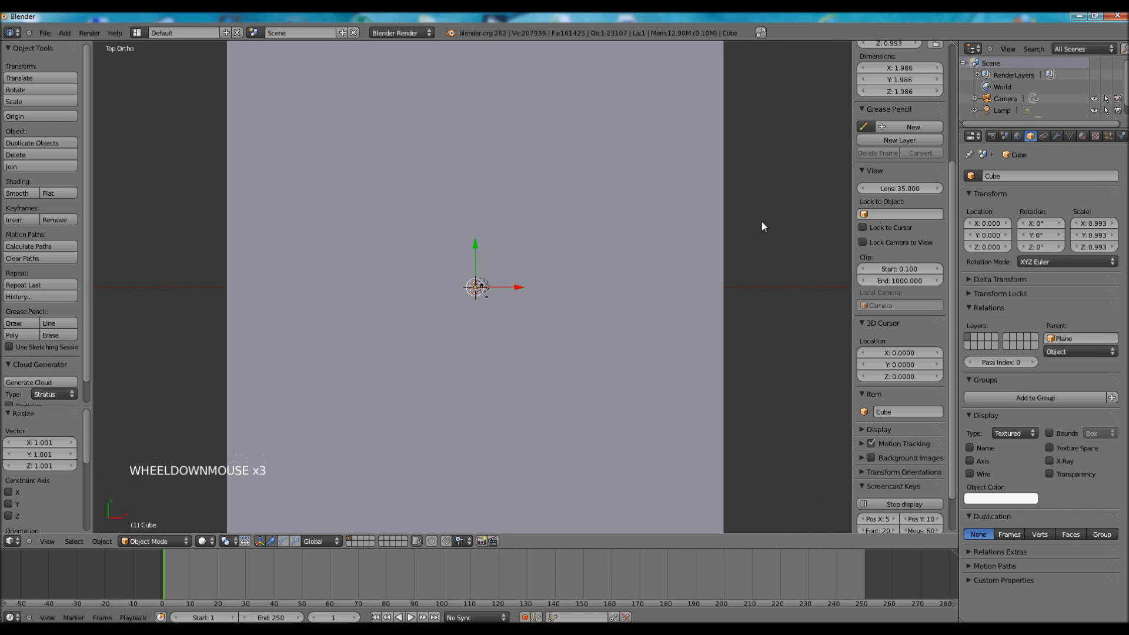
scroll(762, 226, down, 1)
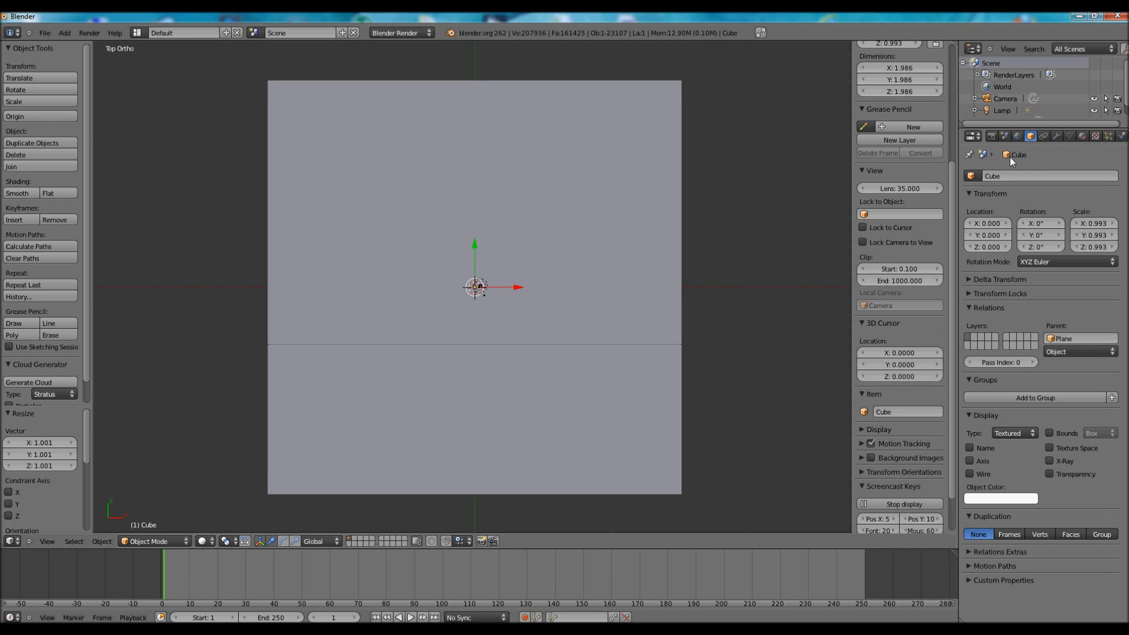
right_click(629, 144)
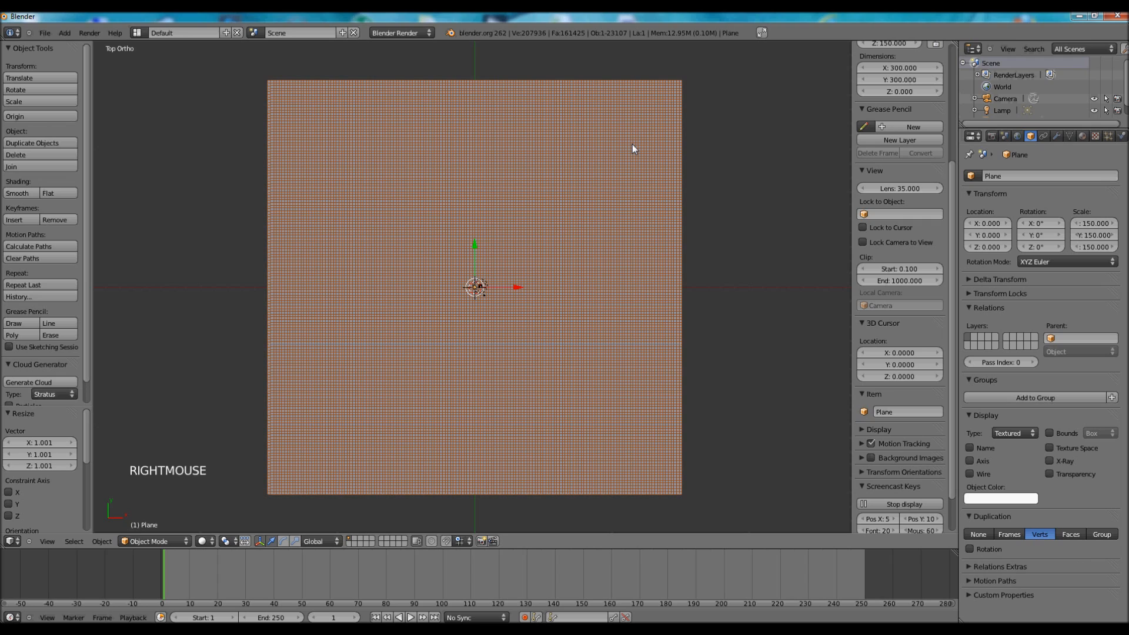
click(1082, 136)
click(1040, 214)
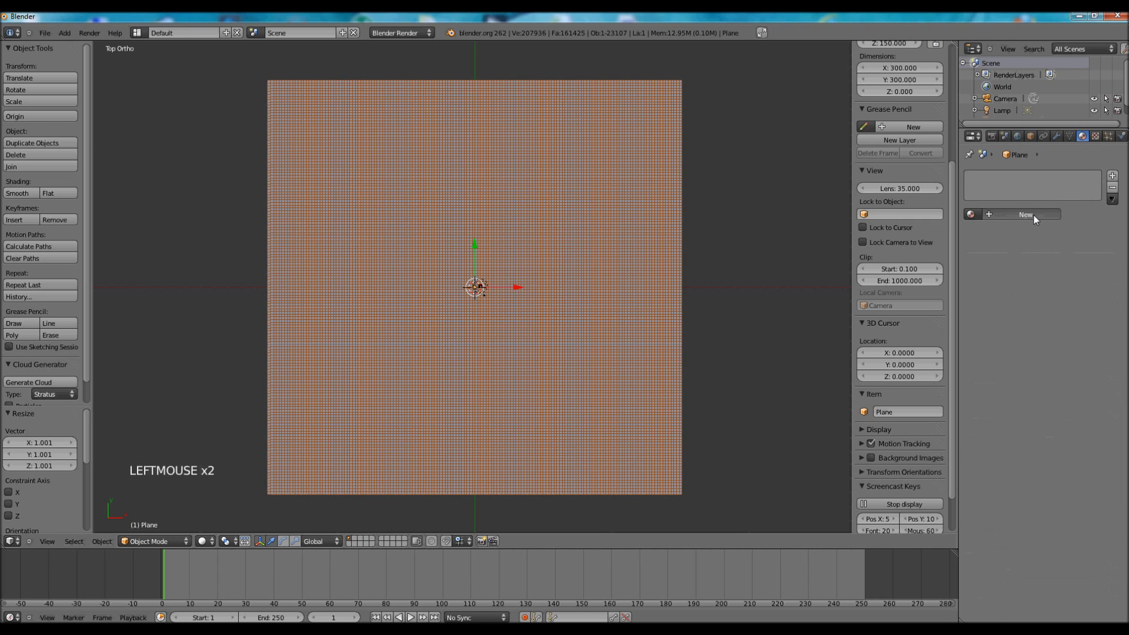
Add a new Clouds texture to the plane's material and name it displacement.
click(1095, 137)
click(1027, 261)
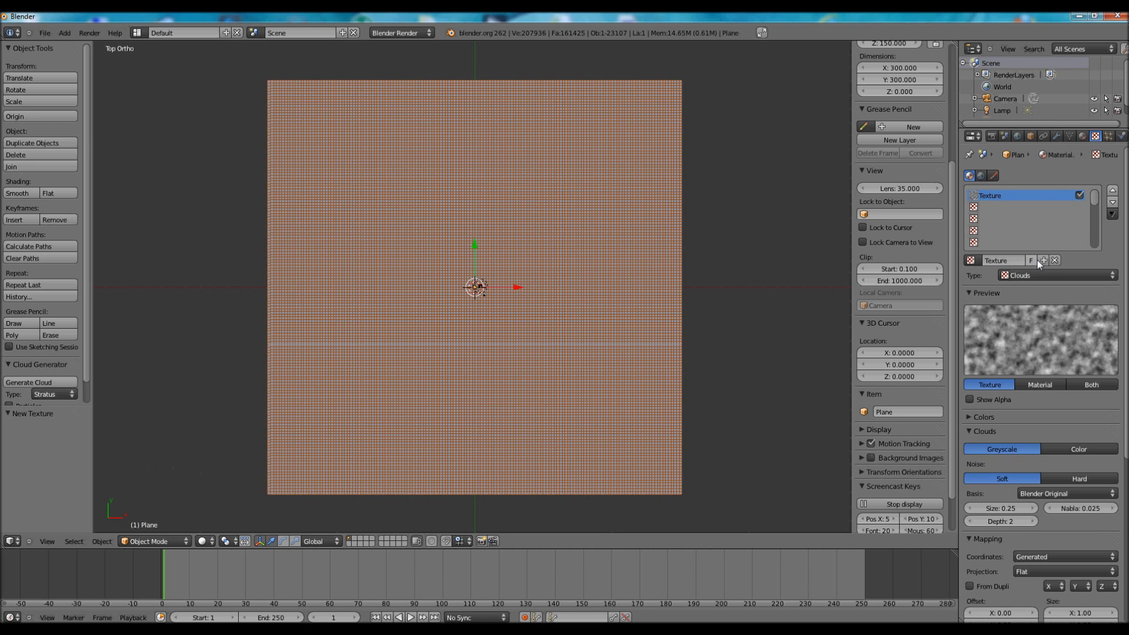
click(999, 257)
text(displacement)
key(Return)
Add a Displace modifier to the plane using the displacement texture, and inspect the raised cube terrain up close.
click(1055, 137)
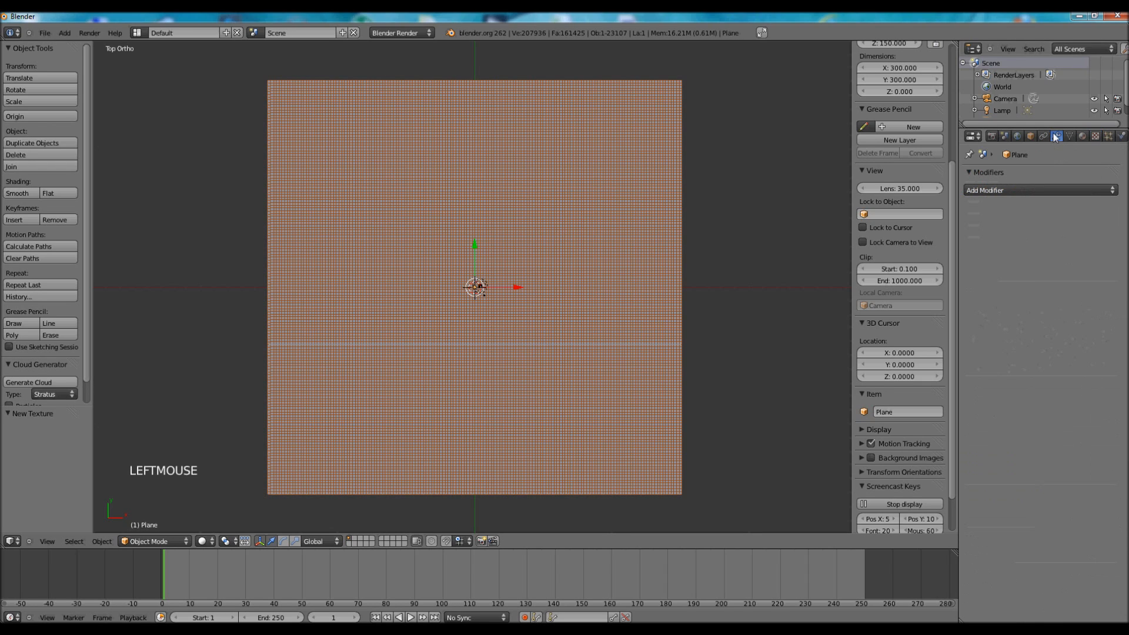
click(1004, 190)
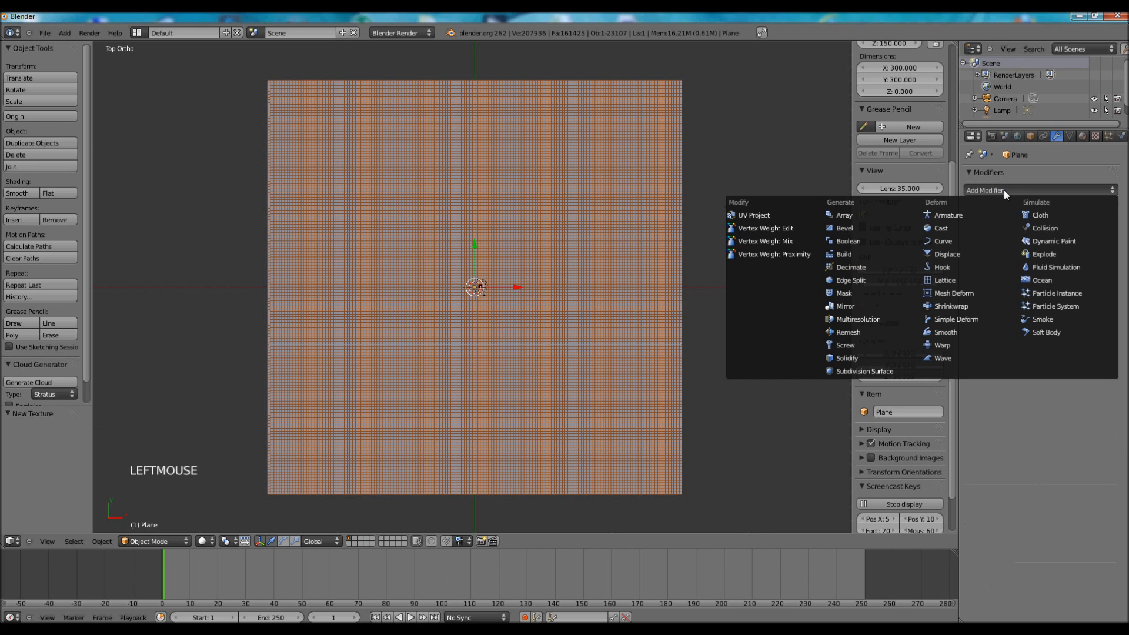
click(964, 255)
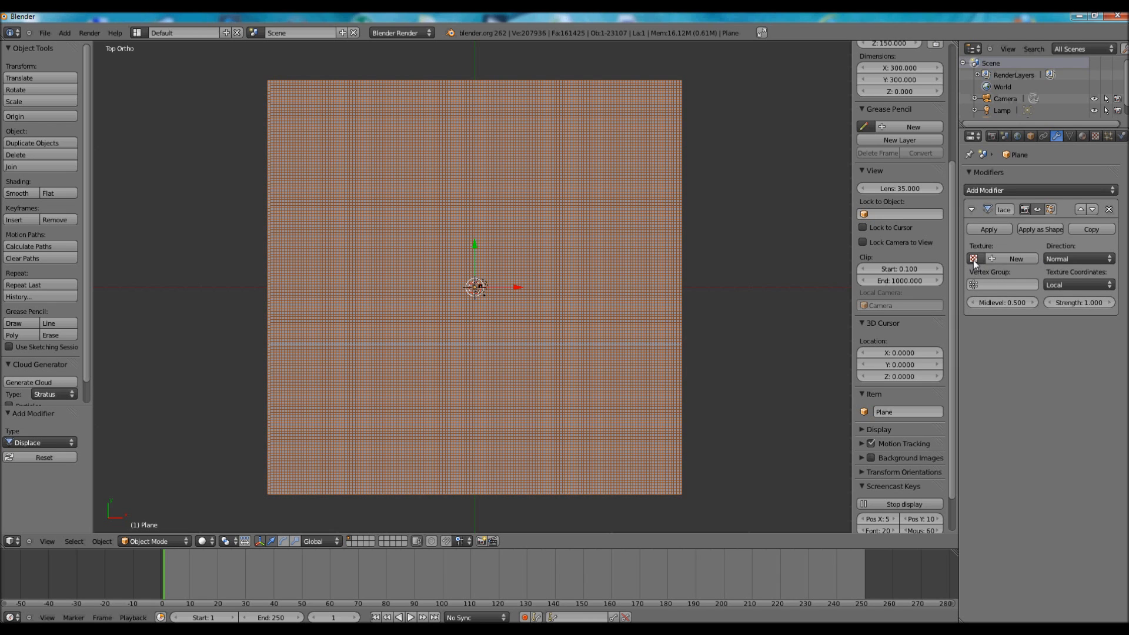
click(974, 259)
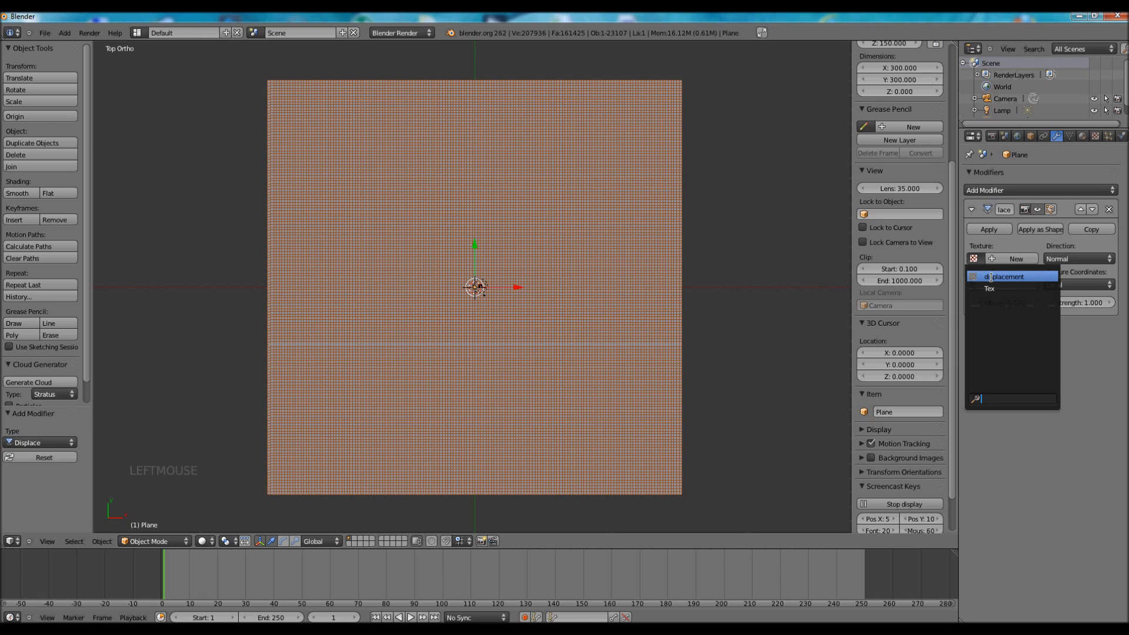
click(993, 276)
scroll(674, 297, up, 3)
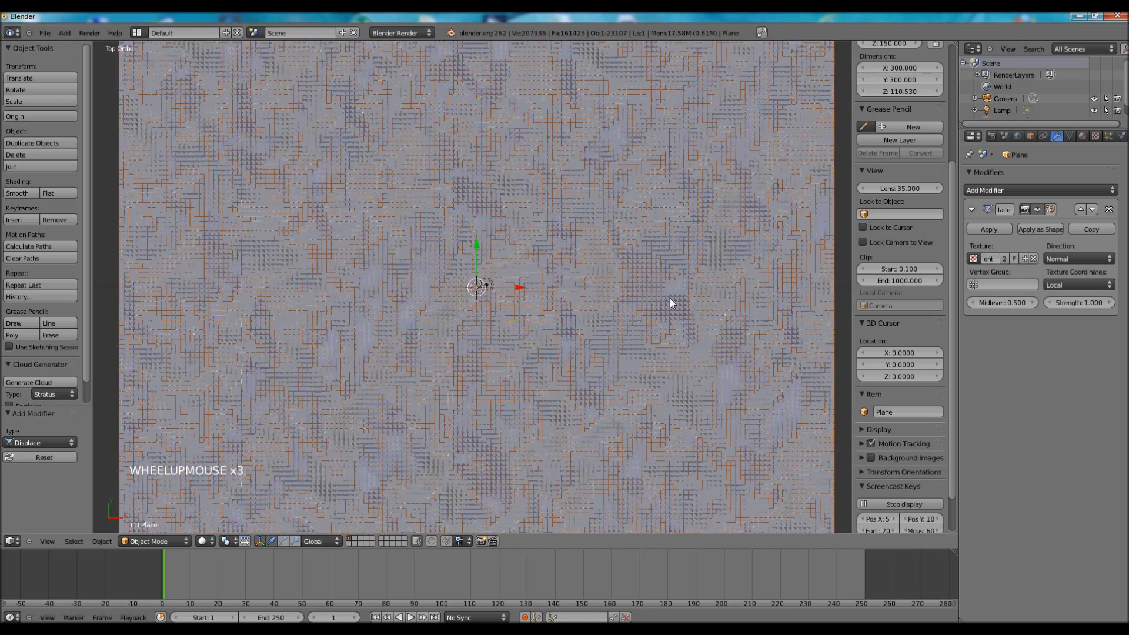
middle_drag(667, 298, 527, 208)
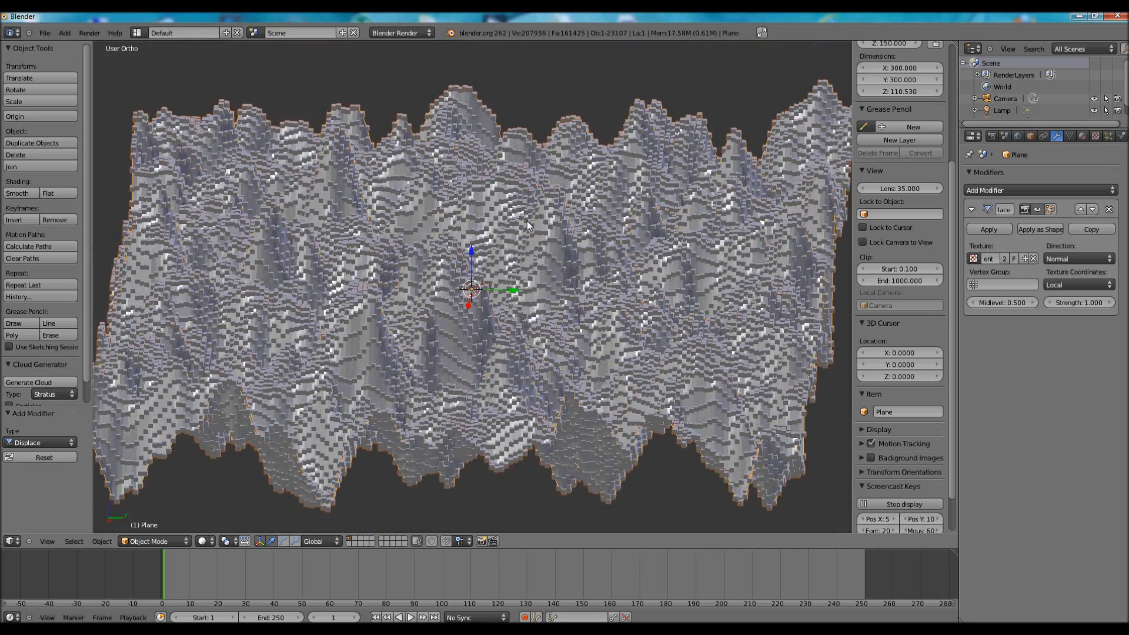
scroll(527, 221, up, 6)
scroll(527, 221, down, 1)
scroll(528, 222, up, 1)
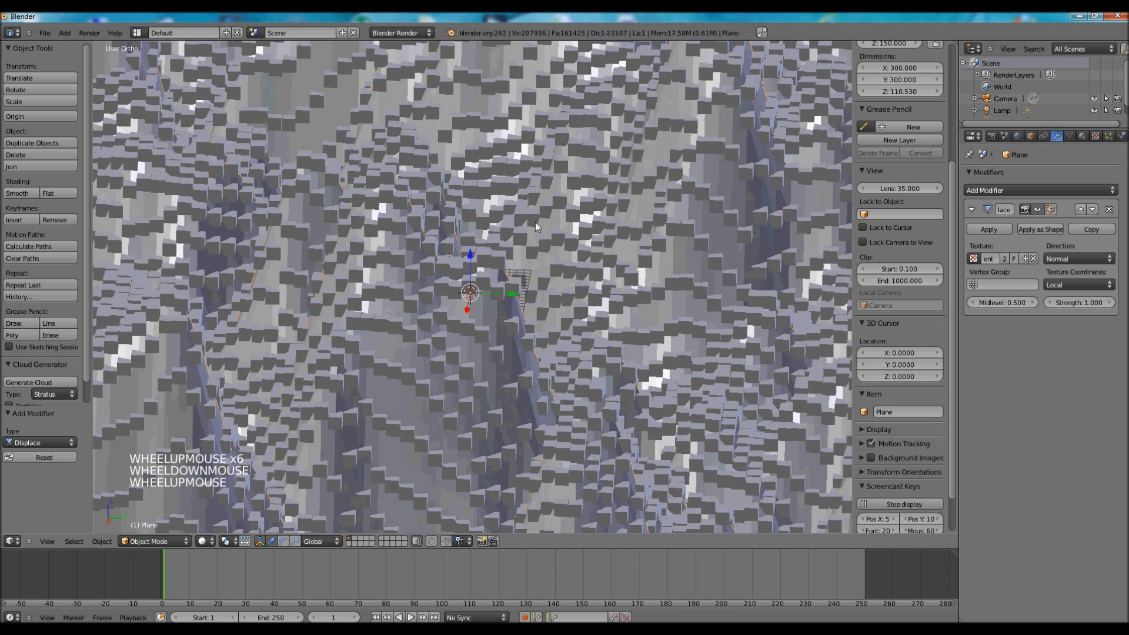
scroll(535, 222, up, 2)
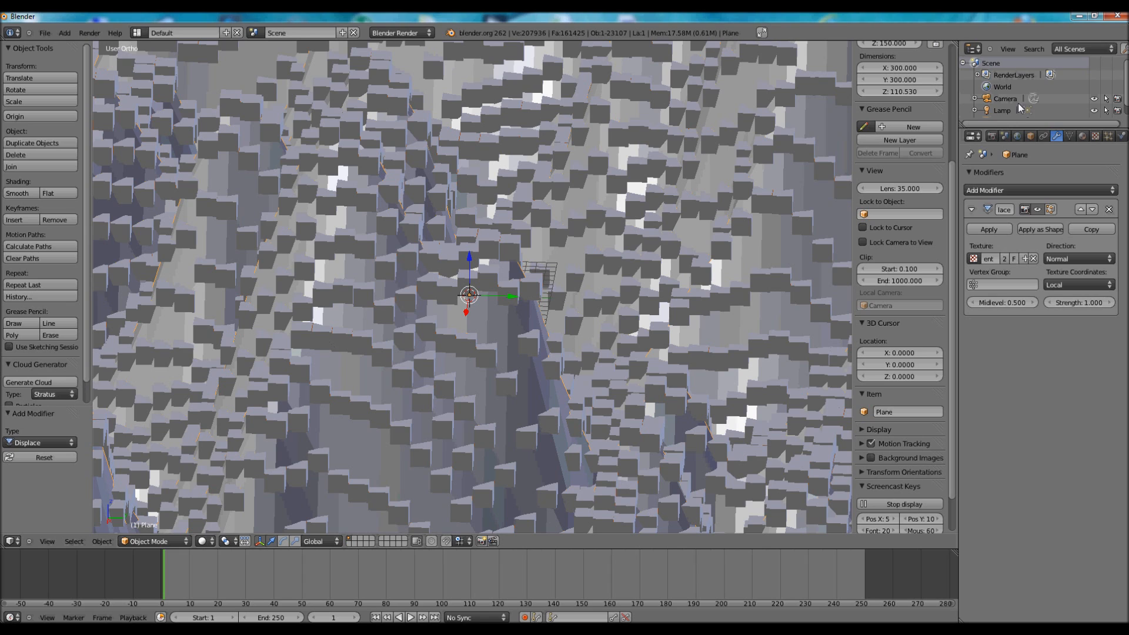
Select the cube parented to the plane in the outliner and scale it by 20 along Z.
scroll(1017, 109, down, 1)
scroll(988, 109, up, 1)
scroll(988, 109, down, 1)
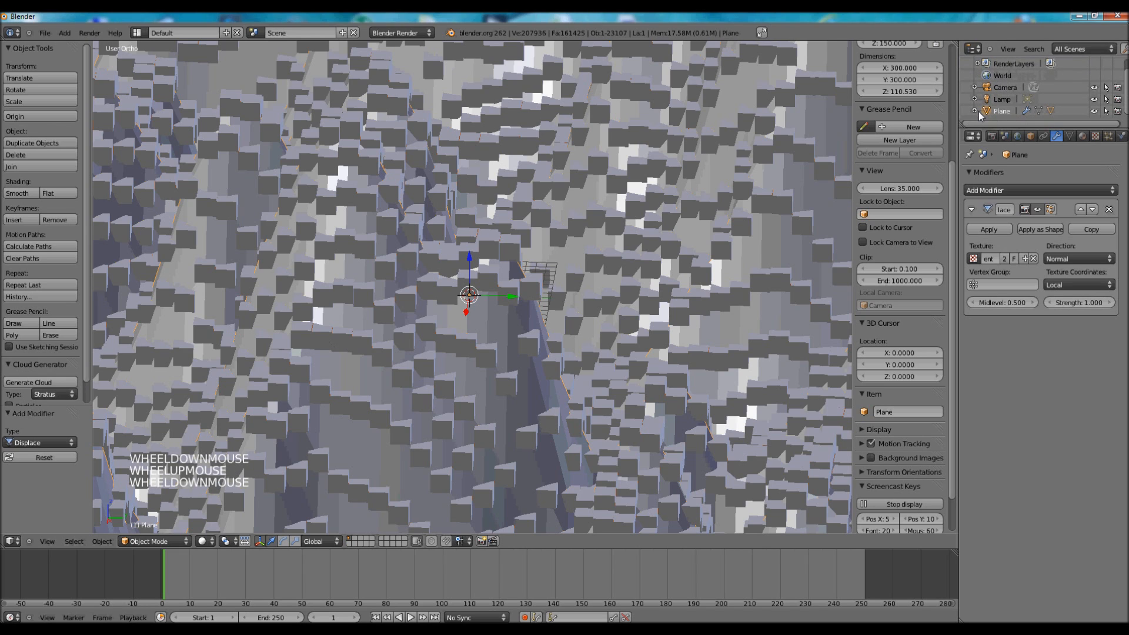
click(975, 111)
scroll(999, 106, down, 2)
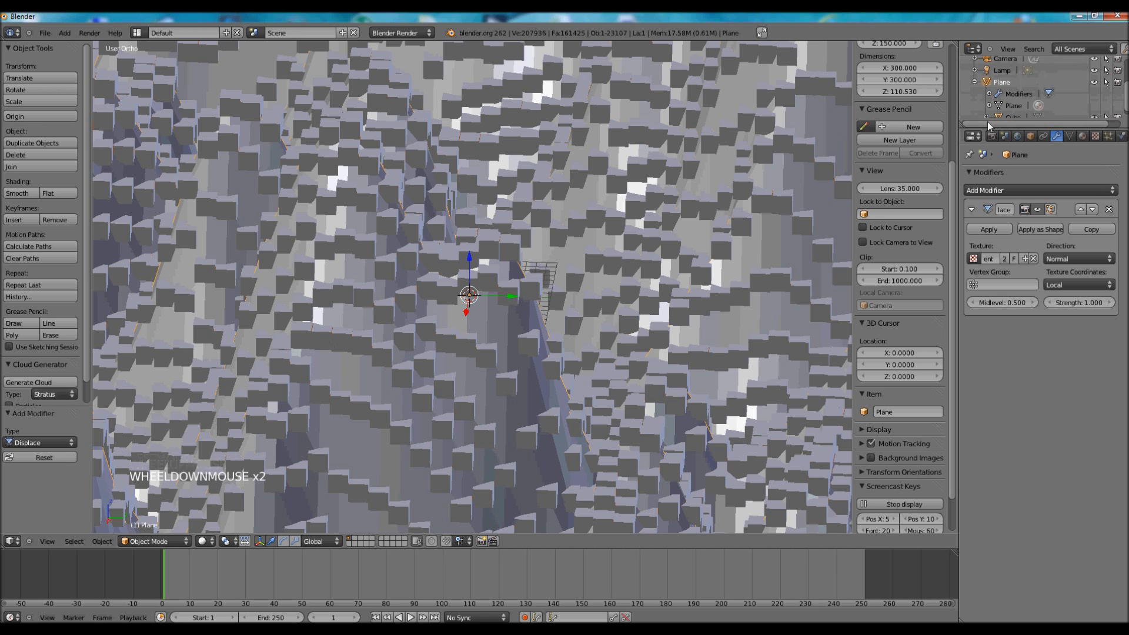
scroll(1024, 106, down, 1)
click(1018, 111)
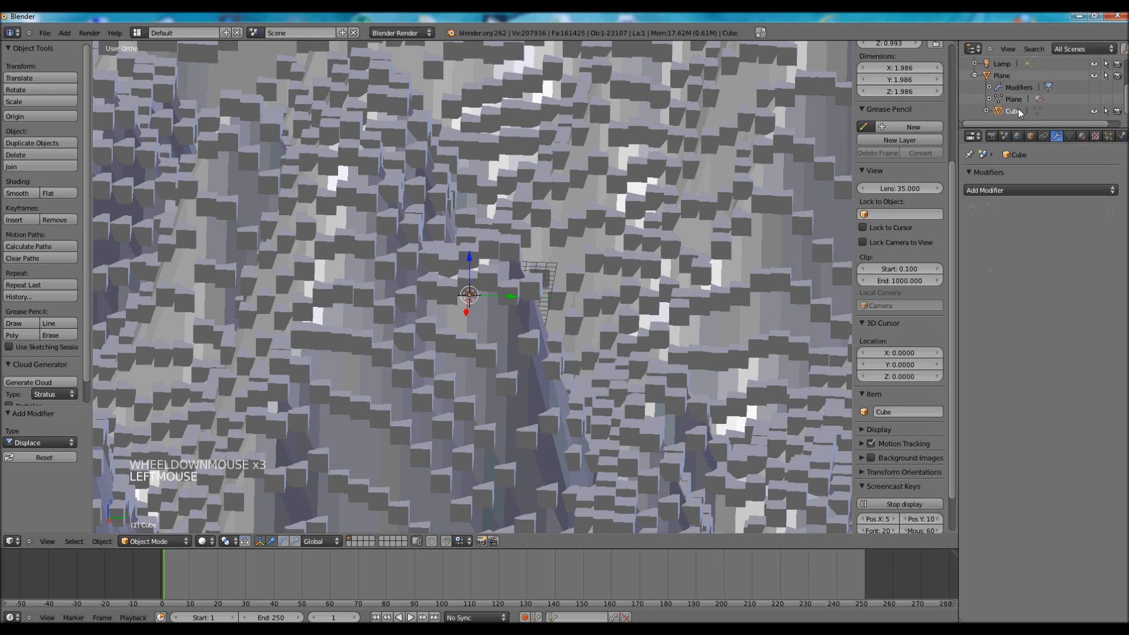
key(s)
text(z)
text(20)
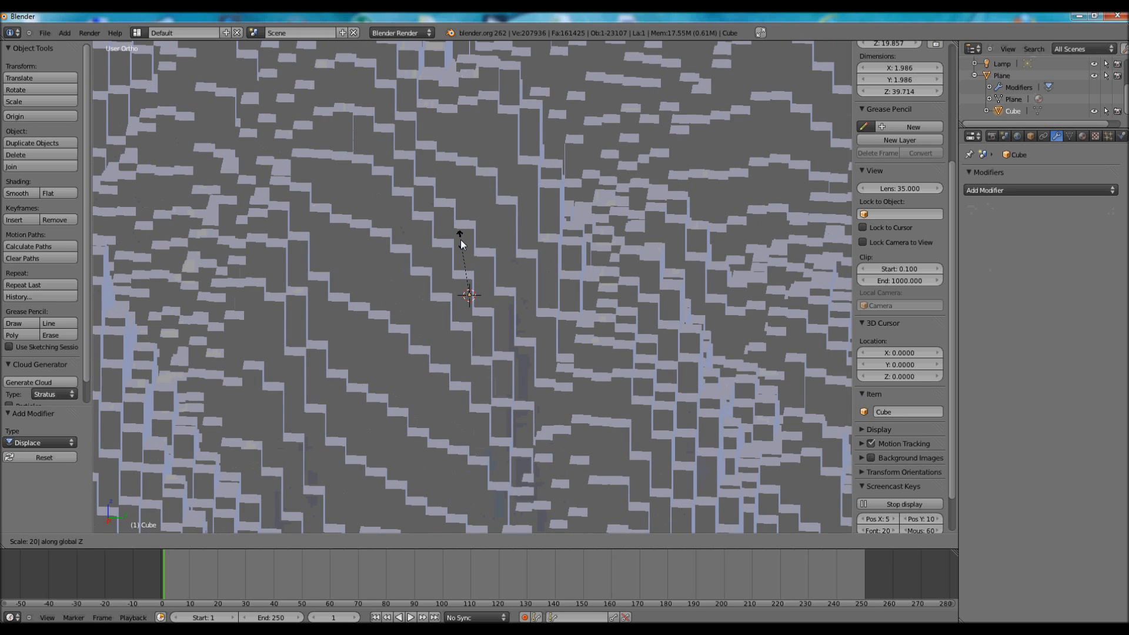
key(Return)
Select the camera and, in front view, raise it about 67 units along Z above most of the terrain.
middle_drag(651, 214, 585, 231)
scroll(586, 231, down, 6)
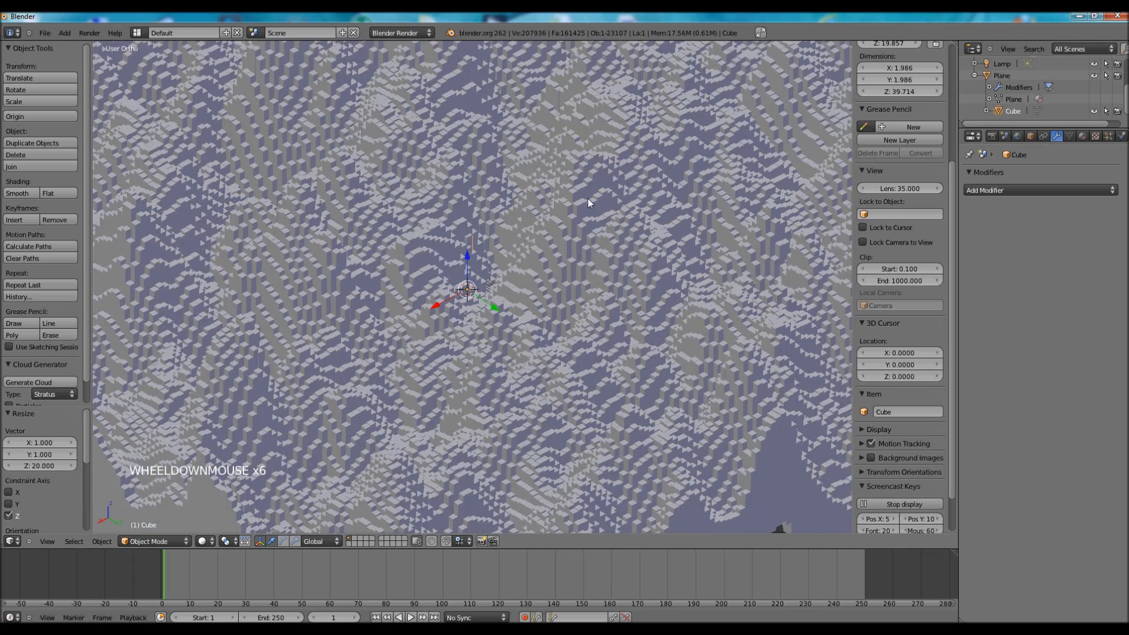
scroll(588, 199, down, 3)
middle_drag(527, 202, 454, 196)
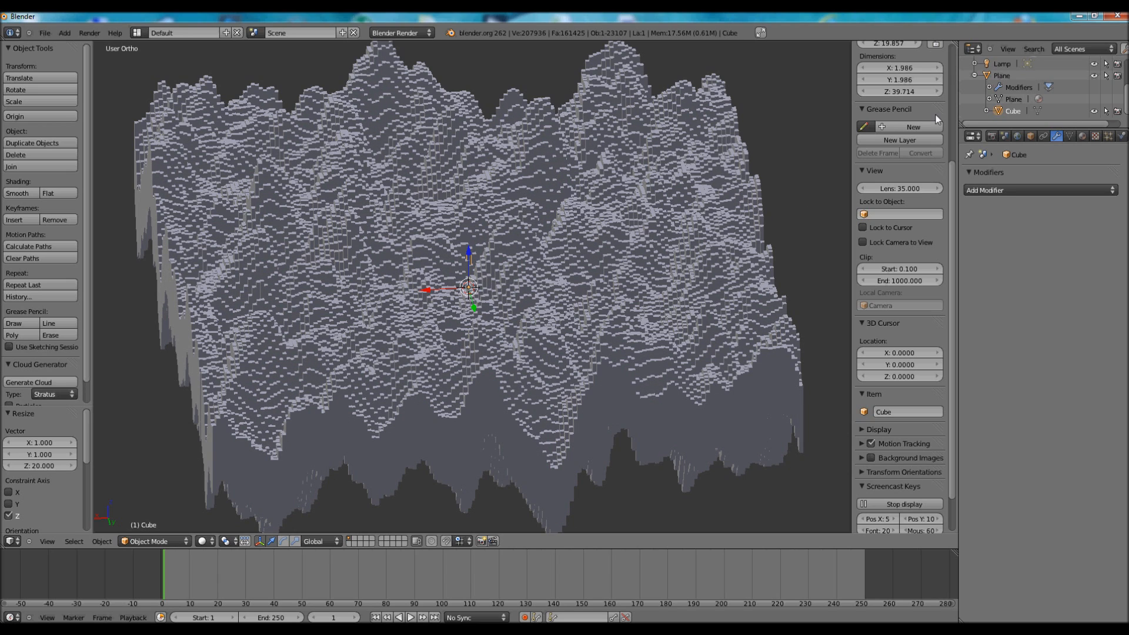
scroll(1035, 88, up, 2)
click(1000, 73)
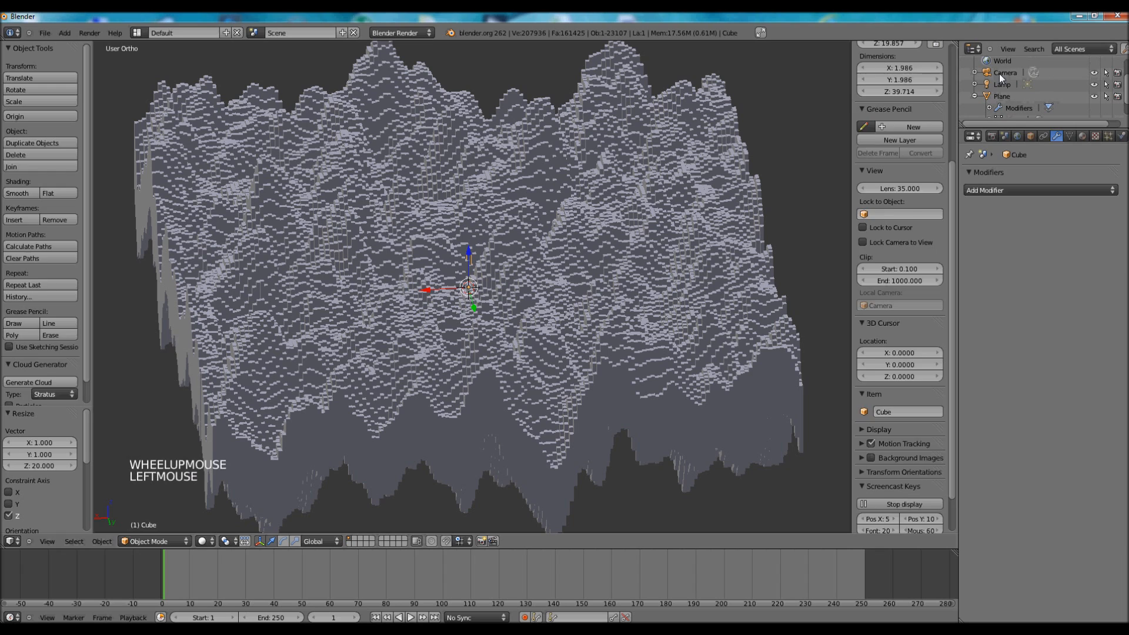
key(KP_1)
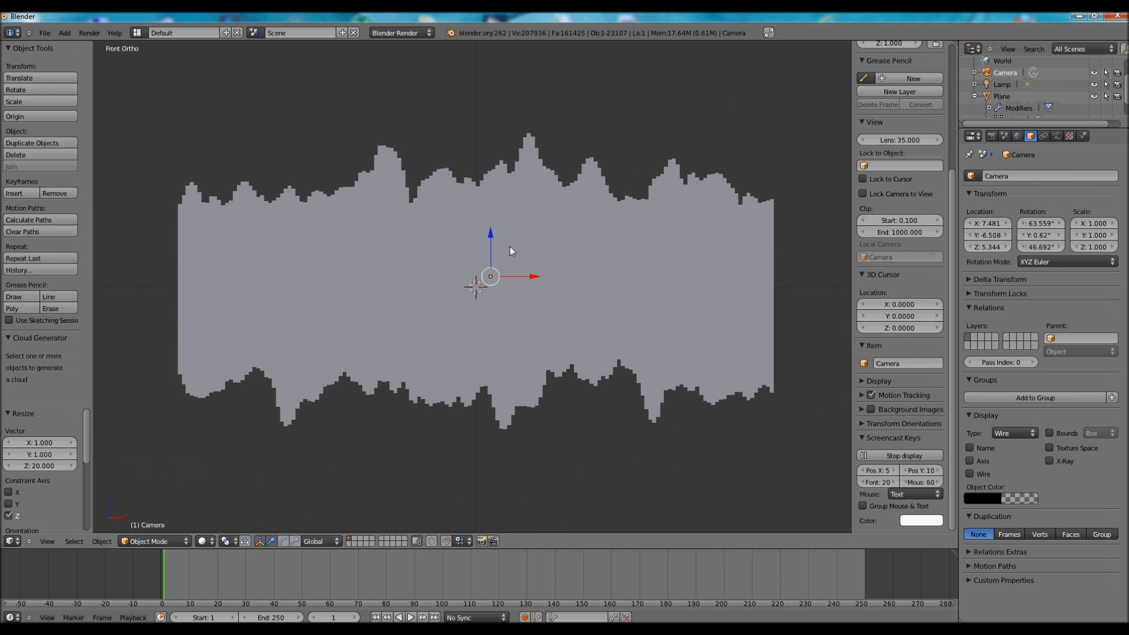
key(g)
key(z)
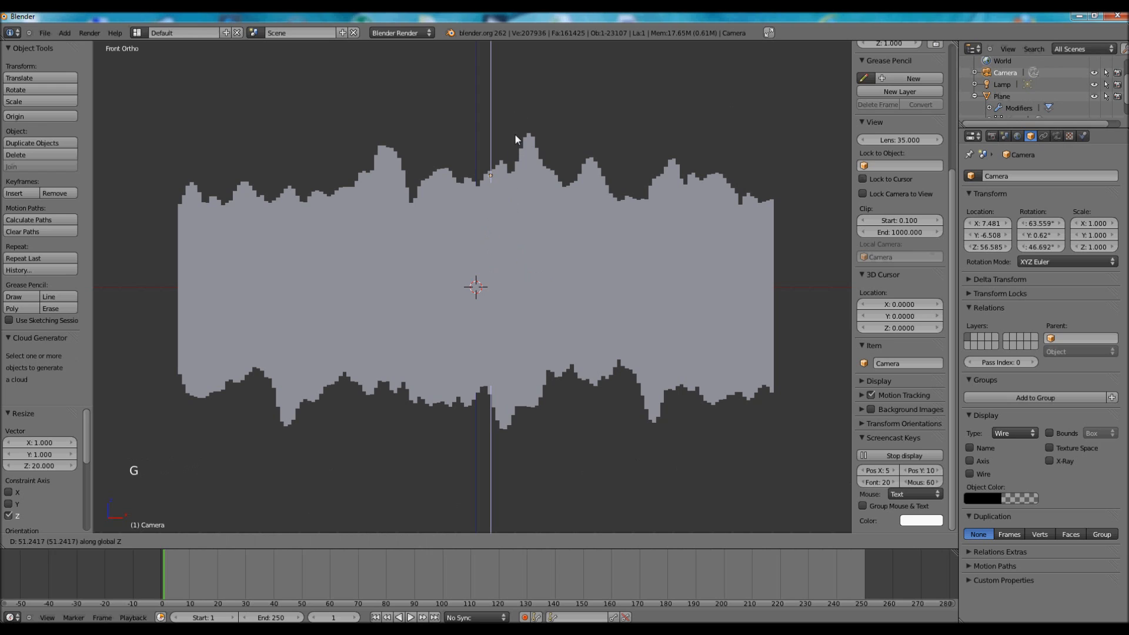
click(515, 114)
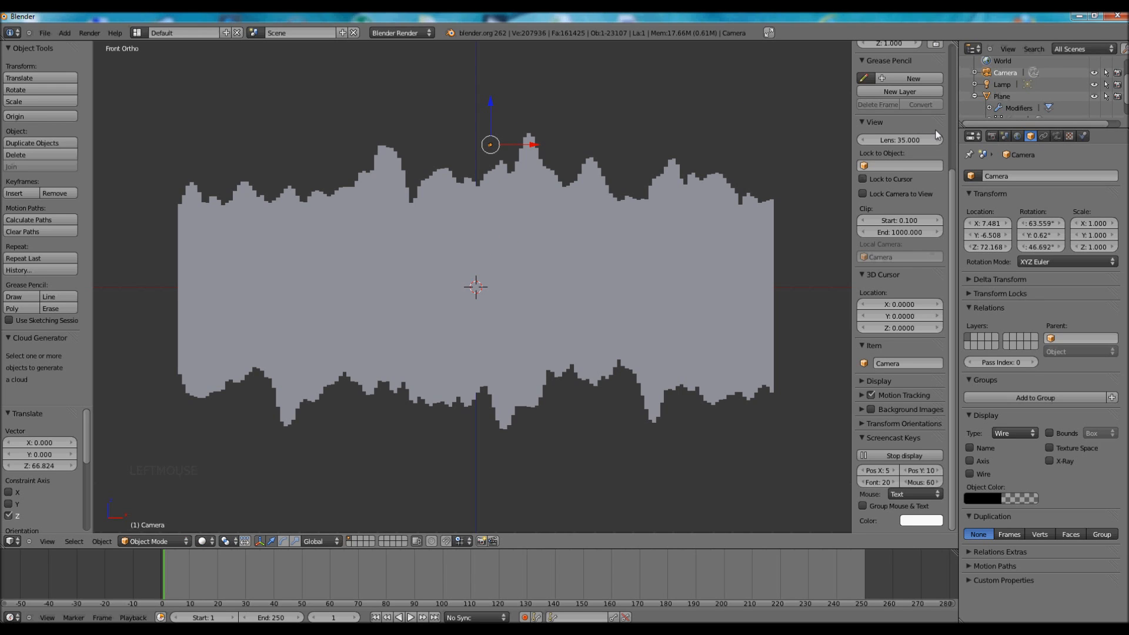
Set the world's horizon colour to black and enable environment lighting.
click(1018, 136)
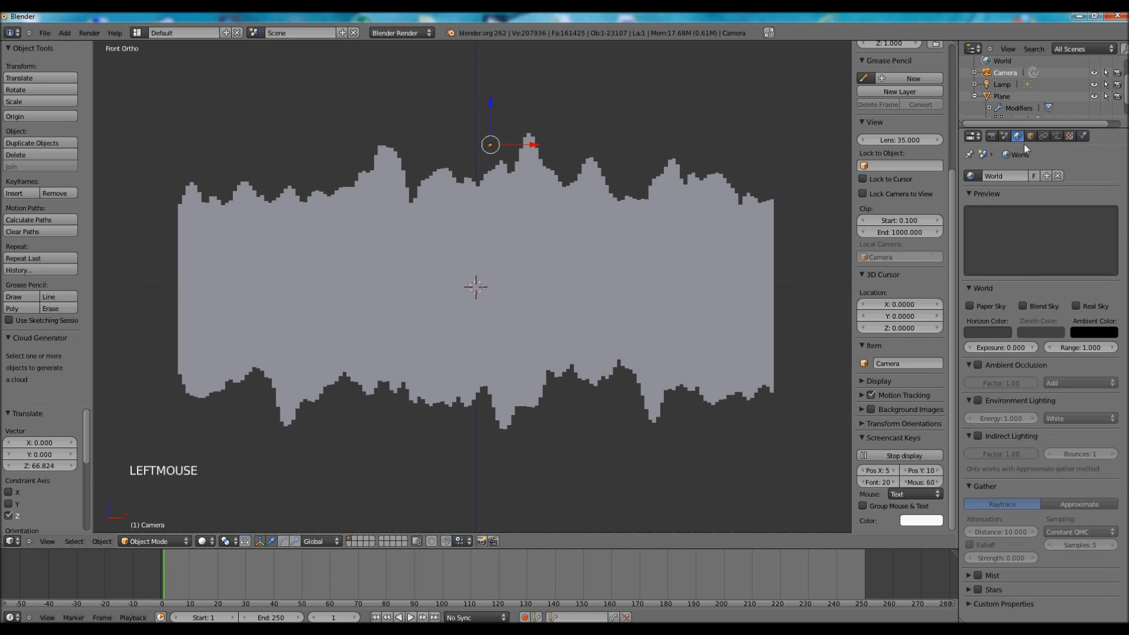
click(986, 331)
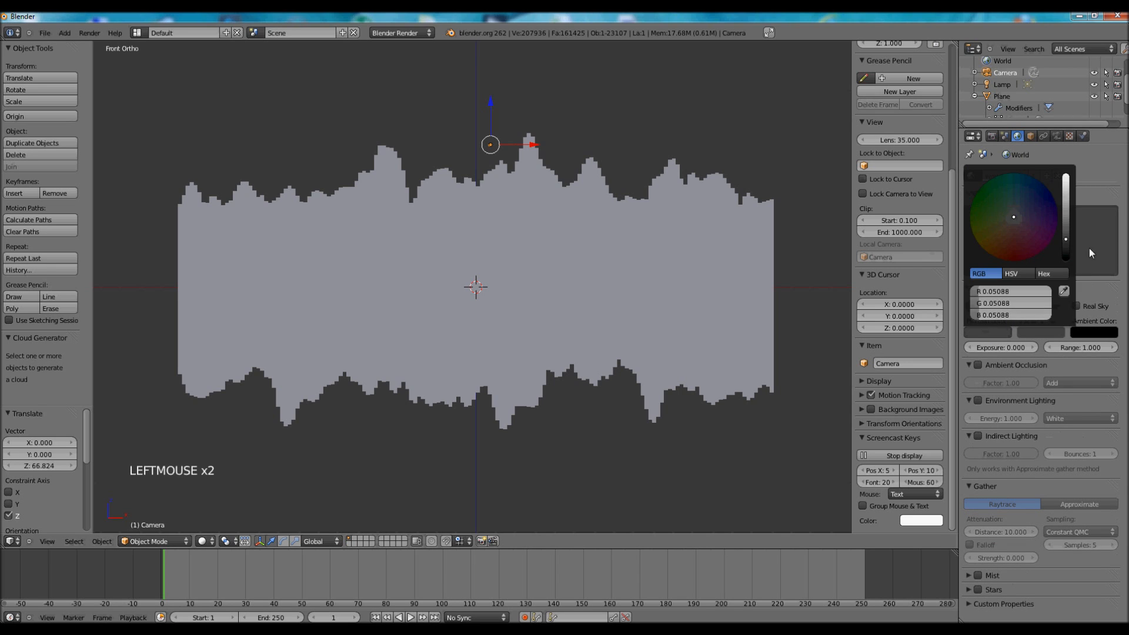
click(996, 330)
drag(1068, 242, 1064, 294)
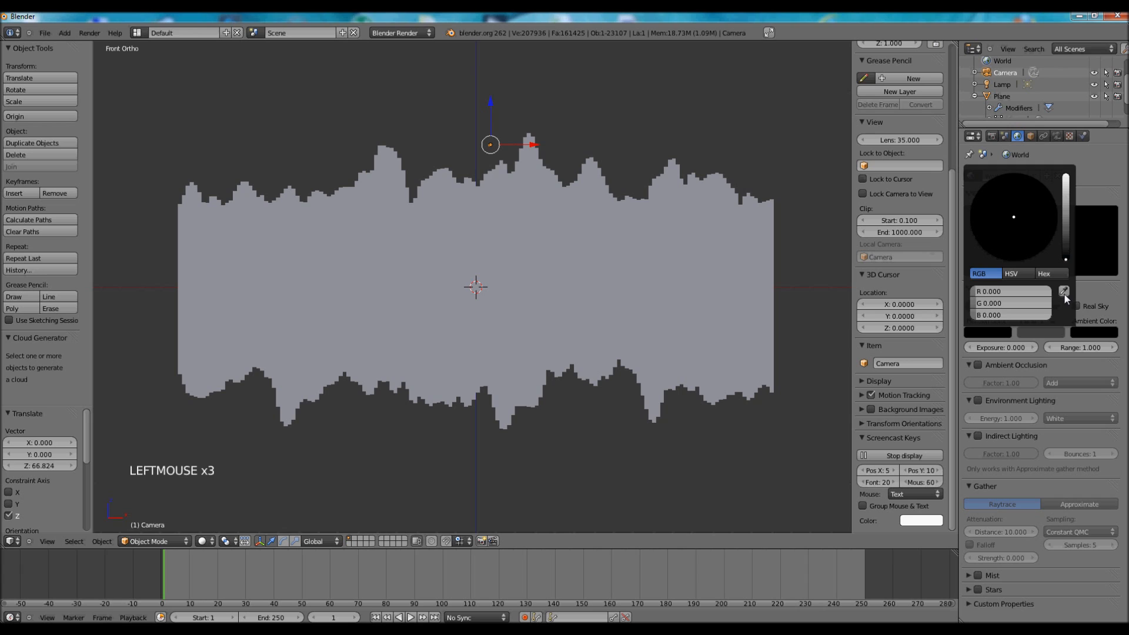
click(978, 401)
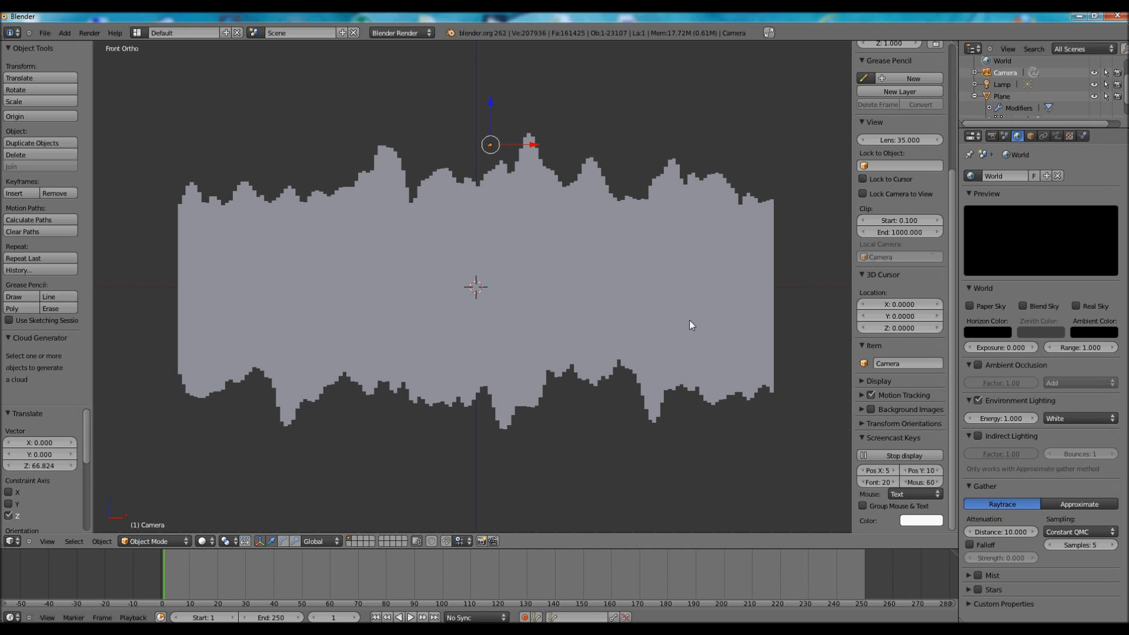
Look through the camera and reframe it in fly mode on a tall, steep peak of the terrain.
key(KP_0)
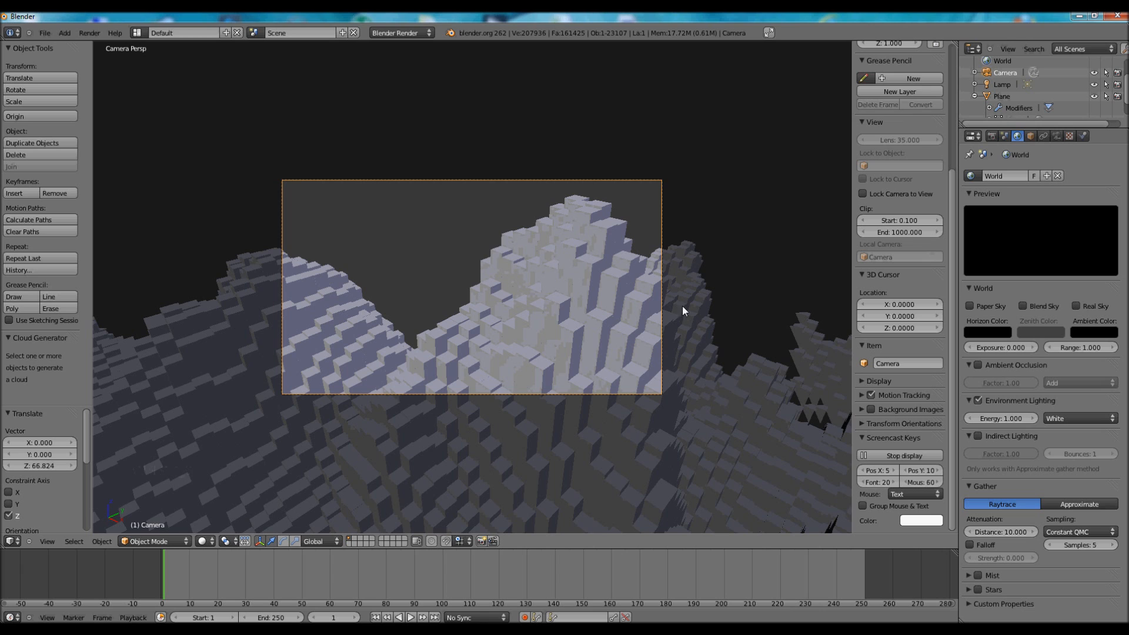
scroll(654, 263, up, 3)
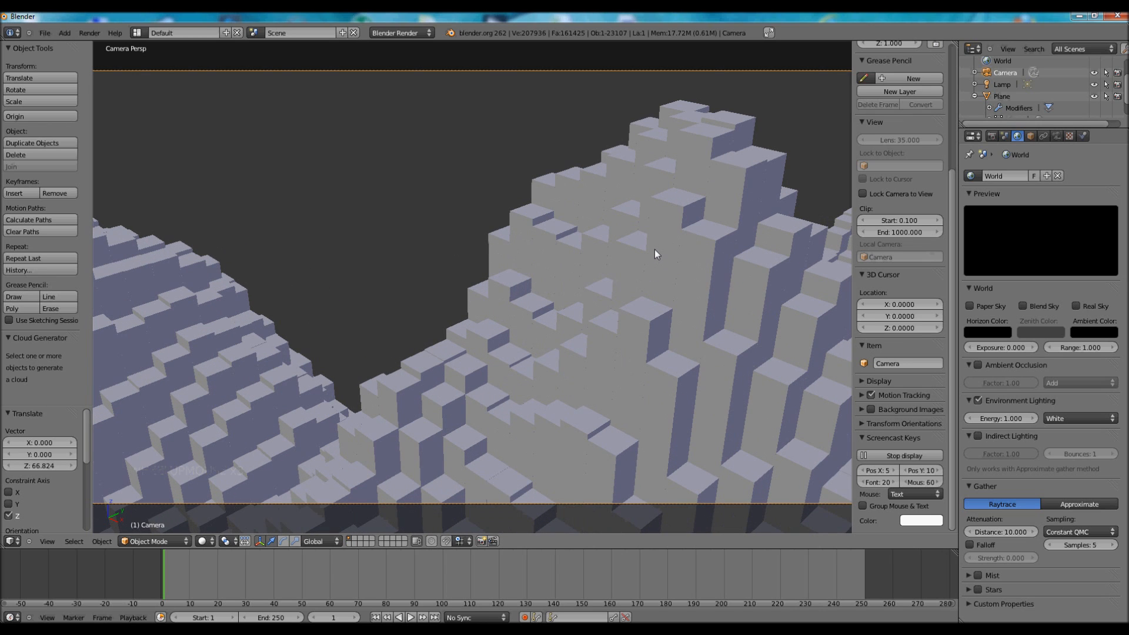
key(shift+f)
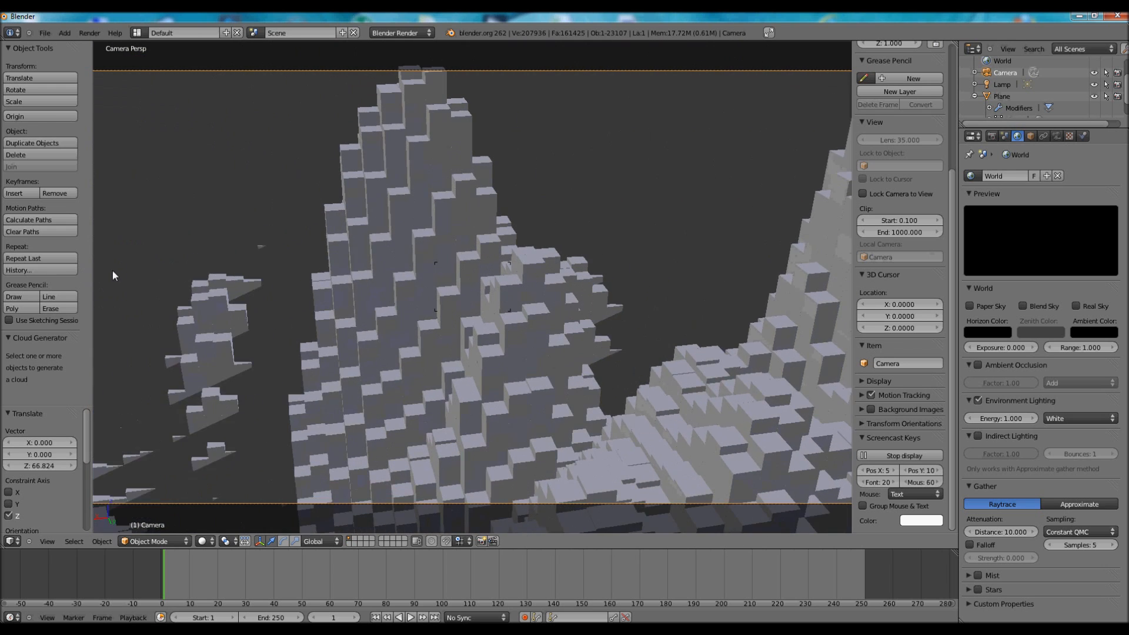
click(480, 268)
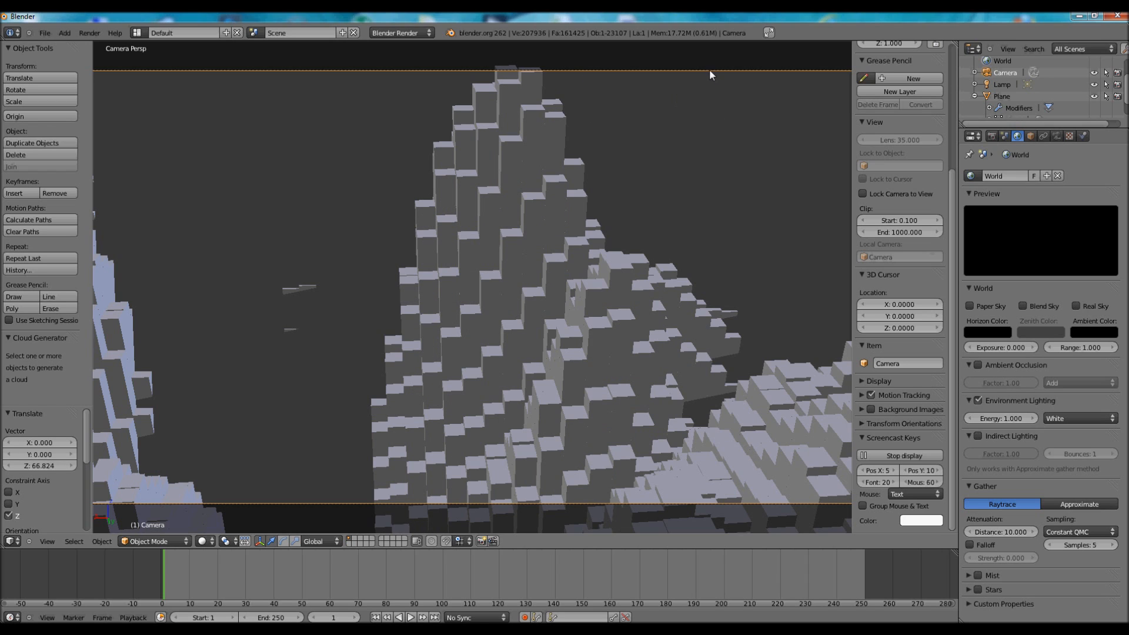
Set the camera's clipping end distance to 300.
click(1058, 135)
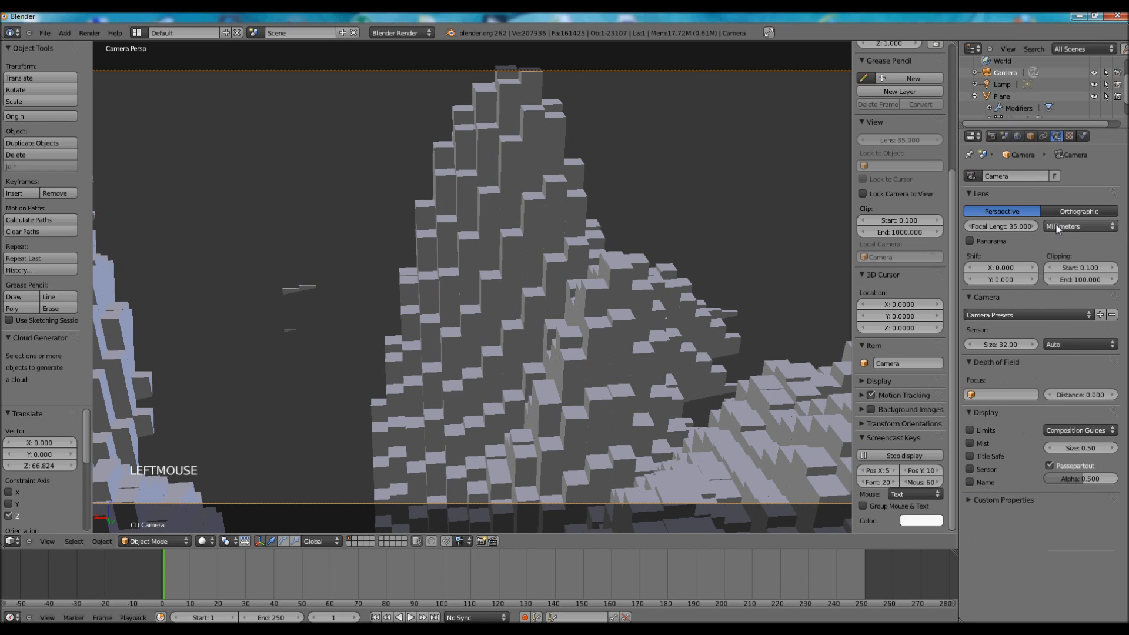
double_click(1067, 280)
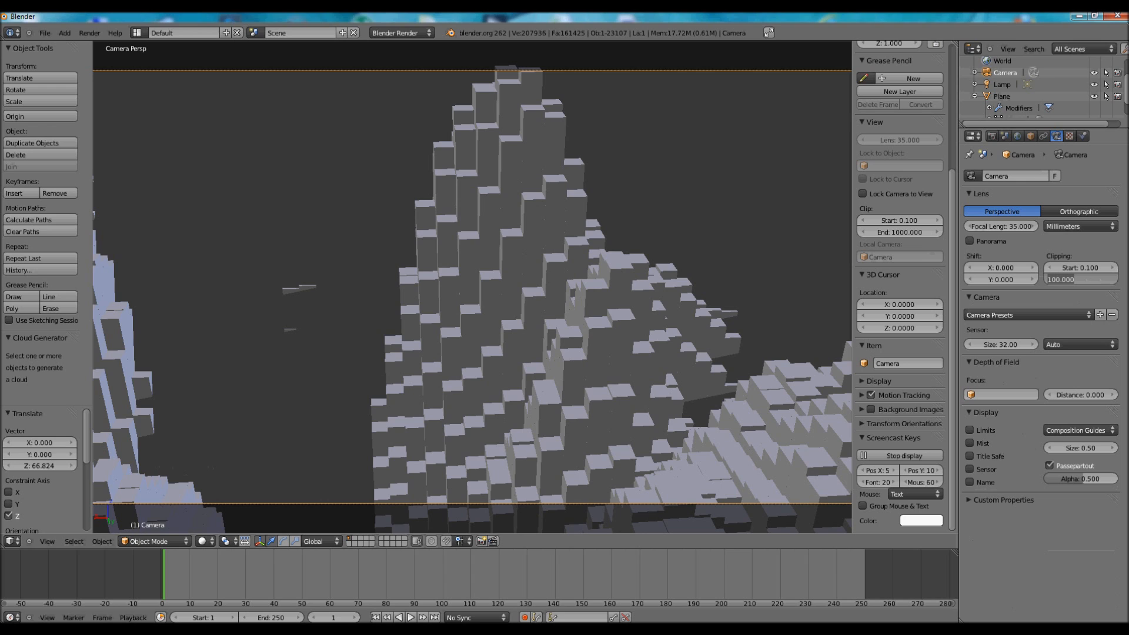
text(300)
key(Return)
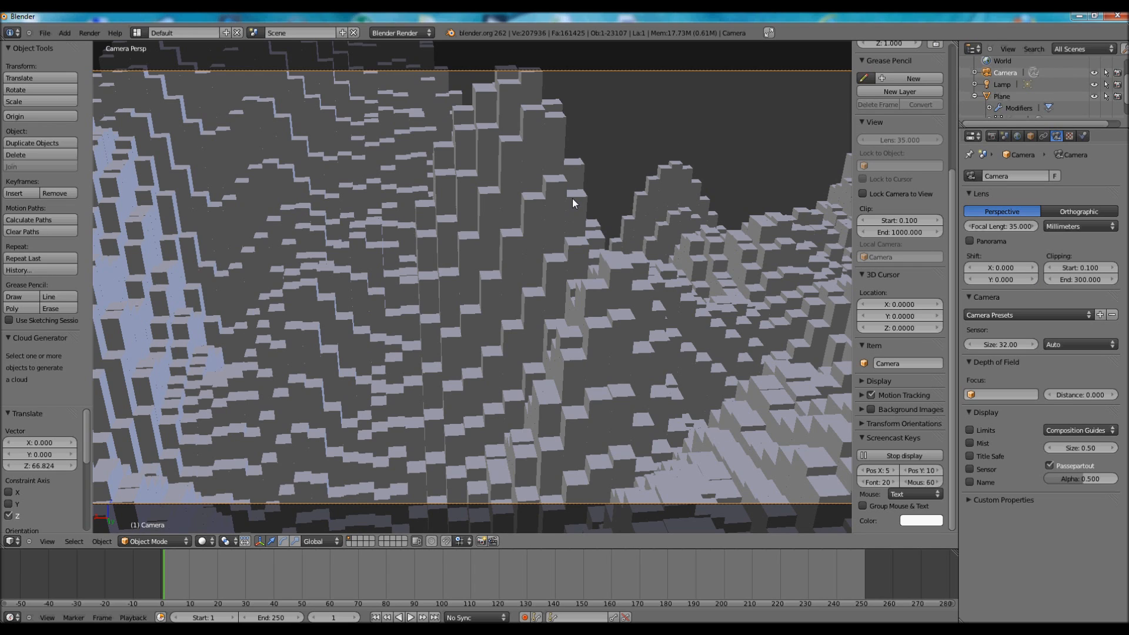
Reframe the camera in fly mode on a row of terrain peaks and test-render the image.
key(shift+f)
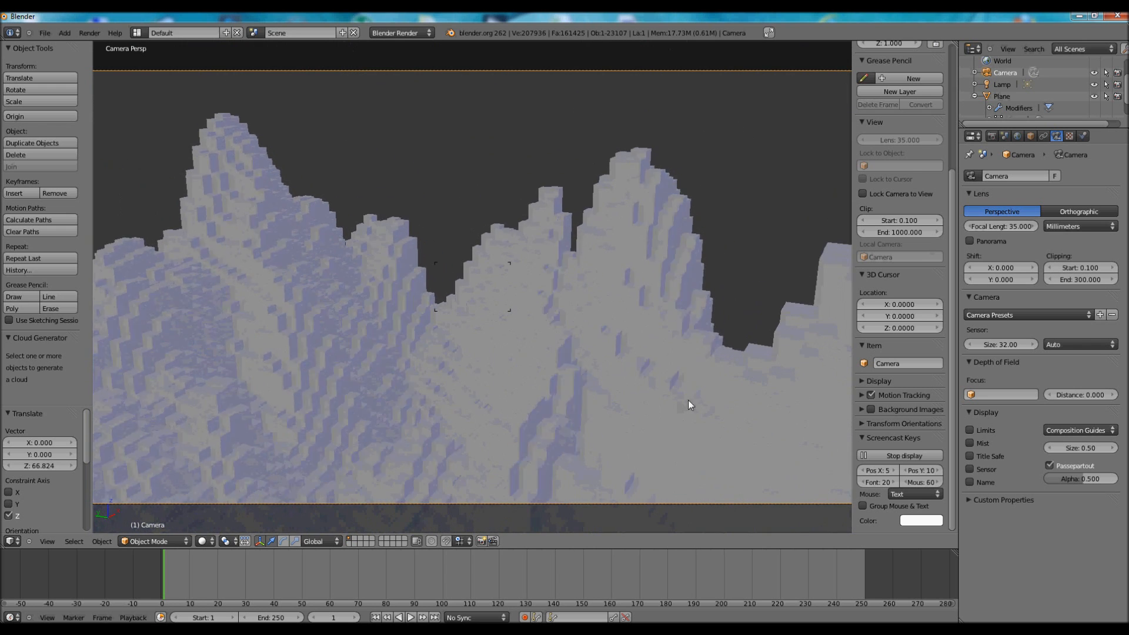
click(479, 315)
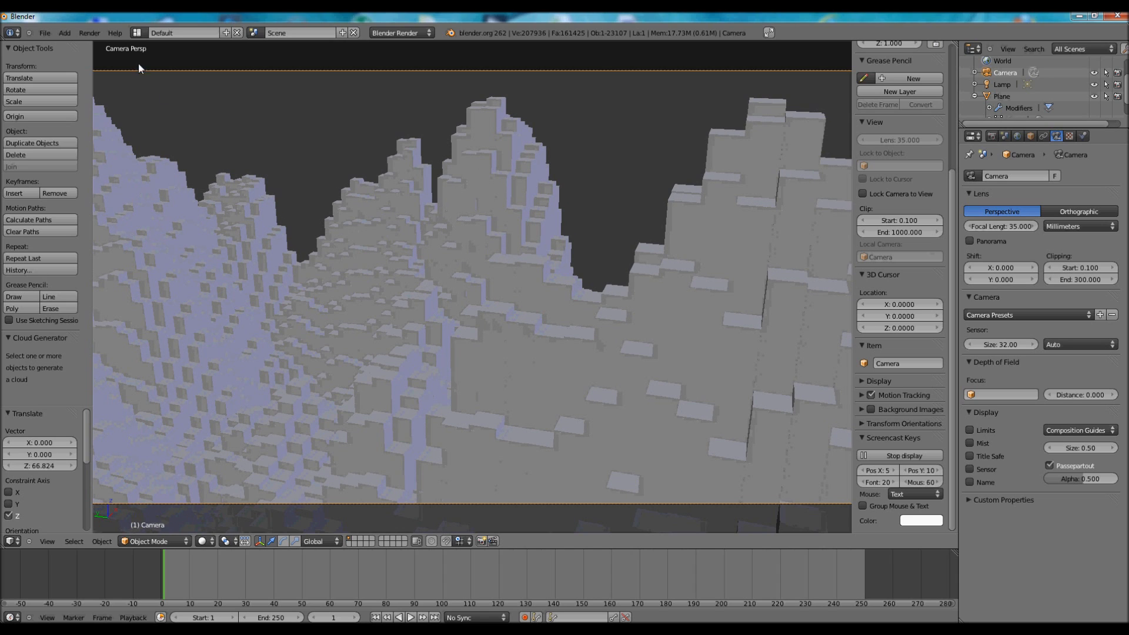
click(88, 35)
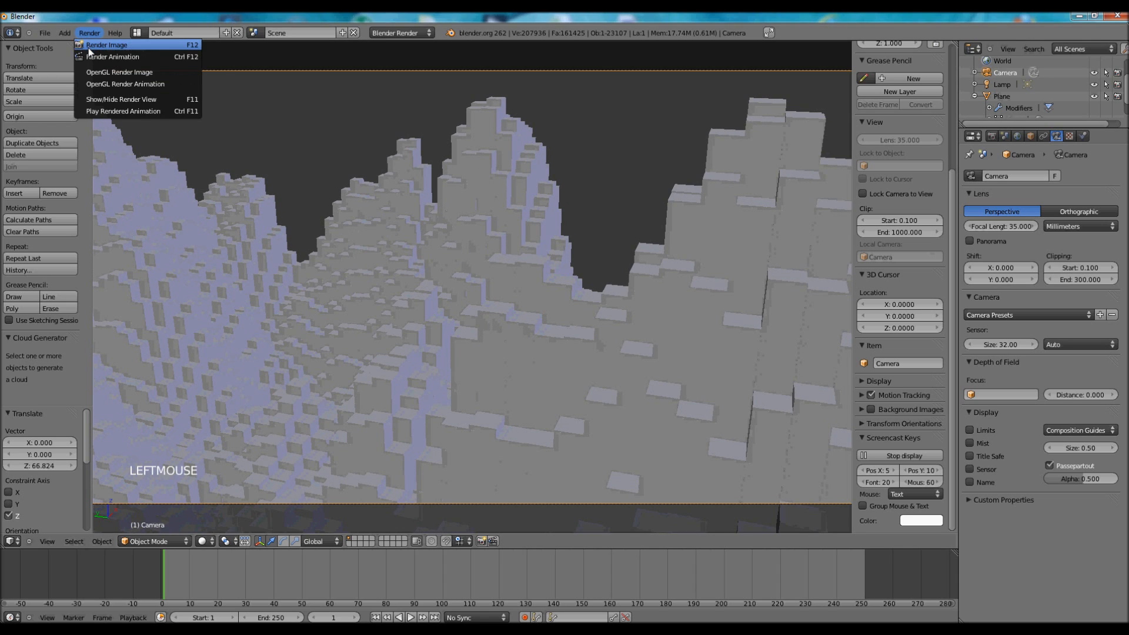
click(88, 47)
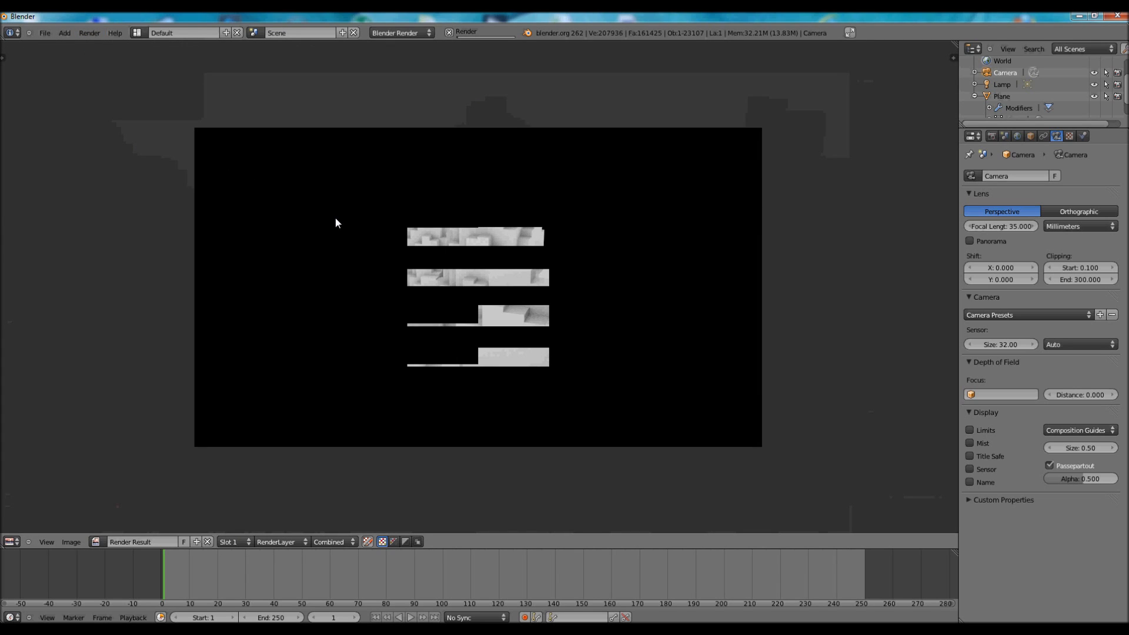
scroll(335, 223, up, 1)
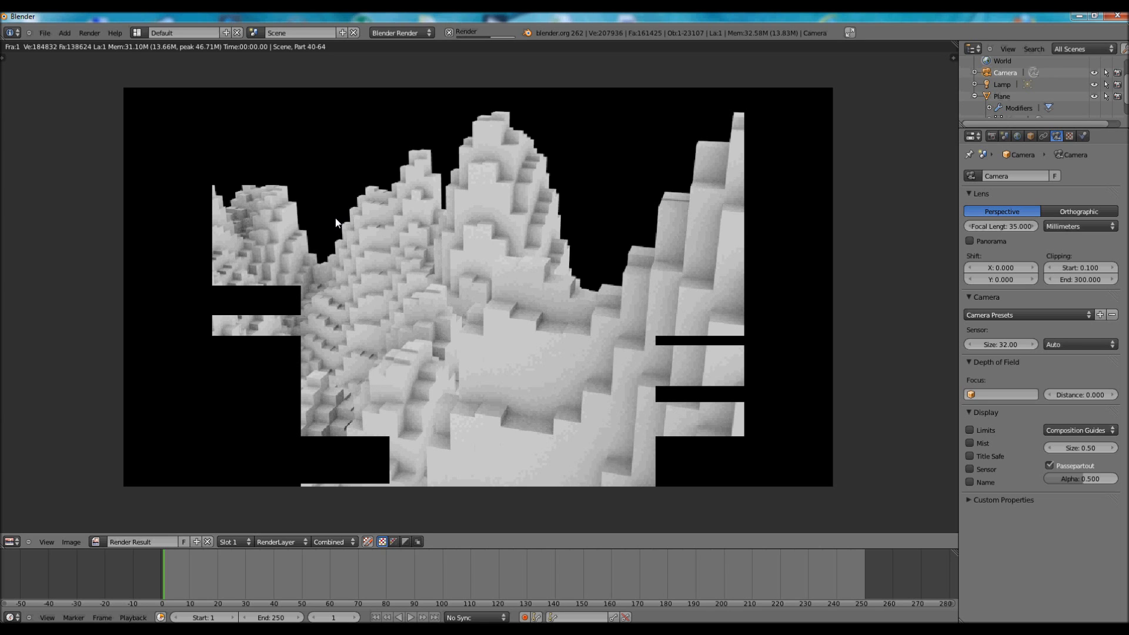
key(Escape)
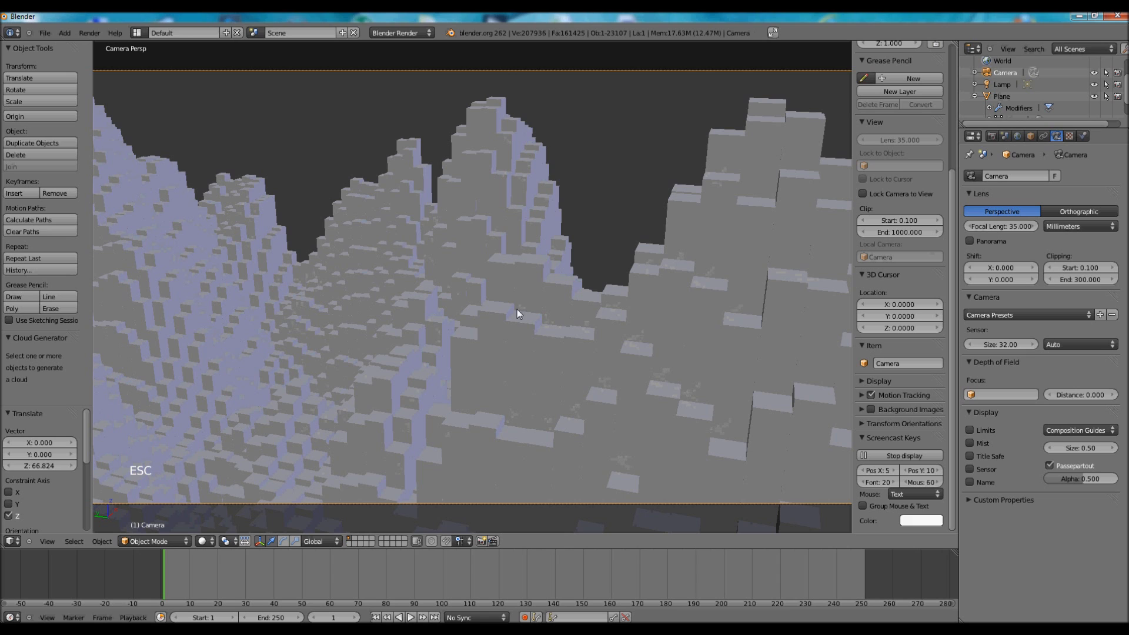
Select the cube and replace its material with a new one that has a dark reddish-brown diffuse colour.
scroll(1018, 103, down, 3)
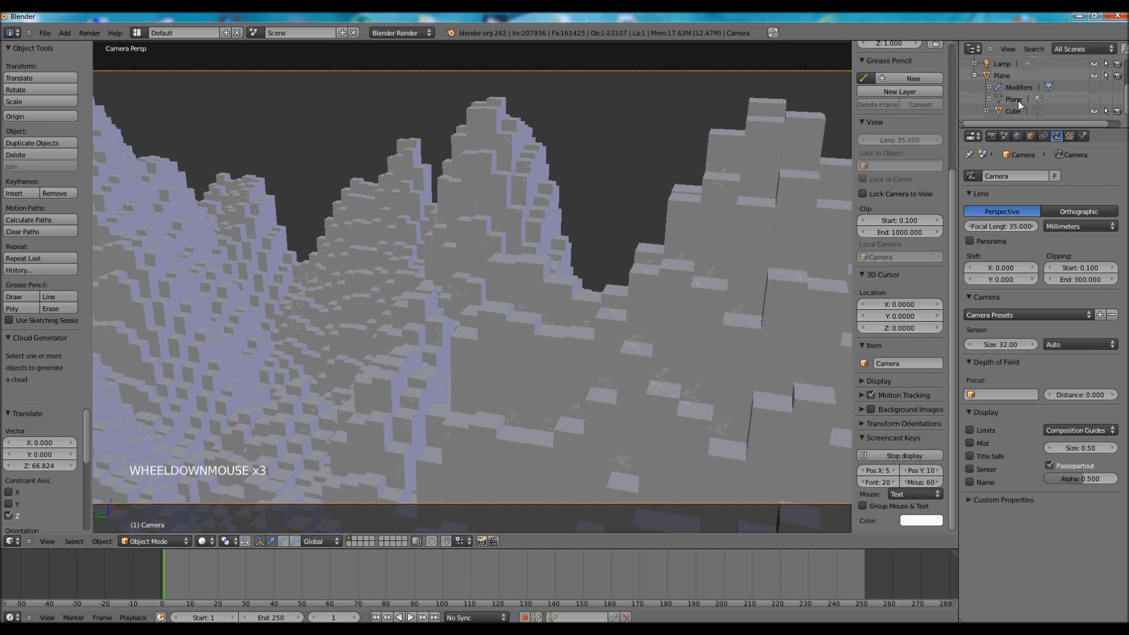
click(1014, 112)
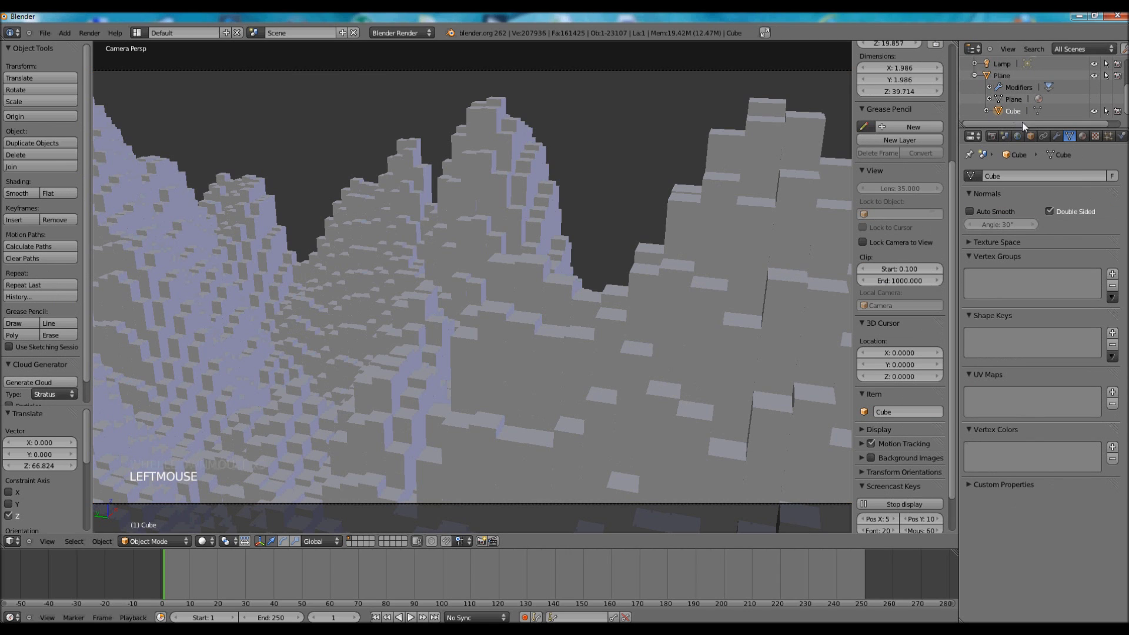
click(1085, 136)
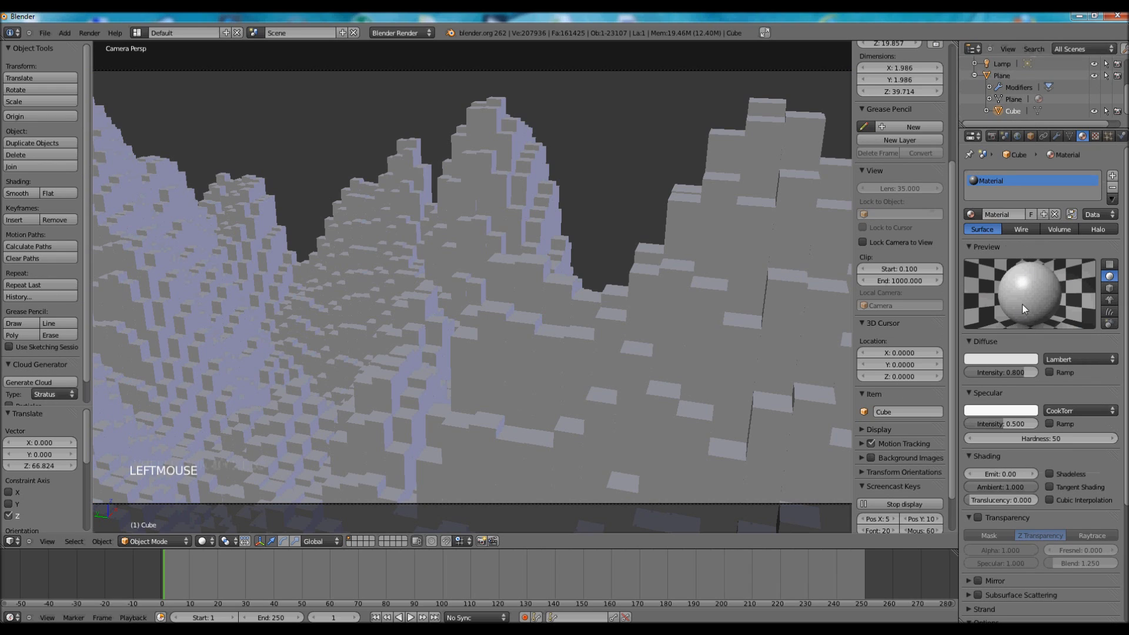
click(1055, 214)
click(1023, 213)
click(1008, 359)
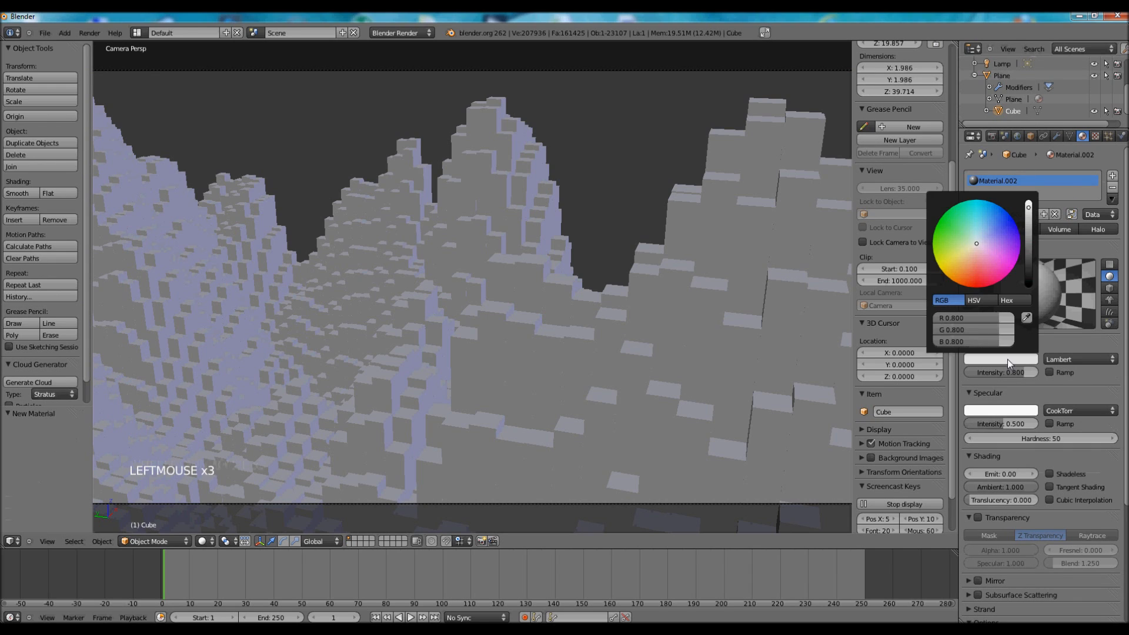
drag(981, 244, 974, 284)
click(1028, 263)
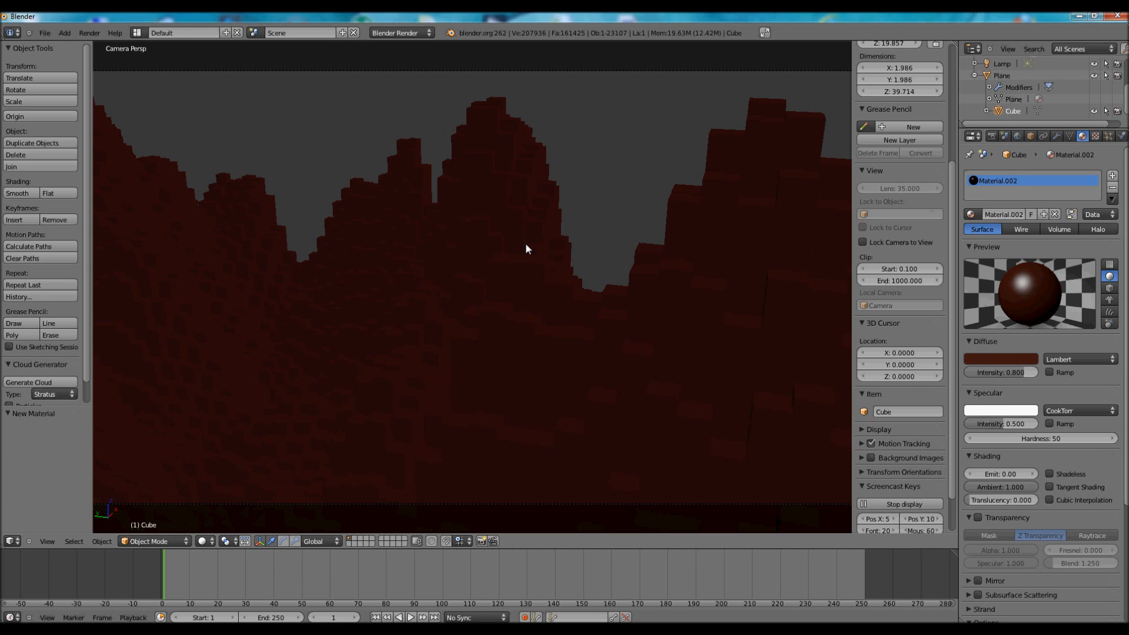
Render the image to check the brown terrain, and return to the camera view.
click(87, 33)
click(95, 45)
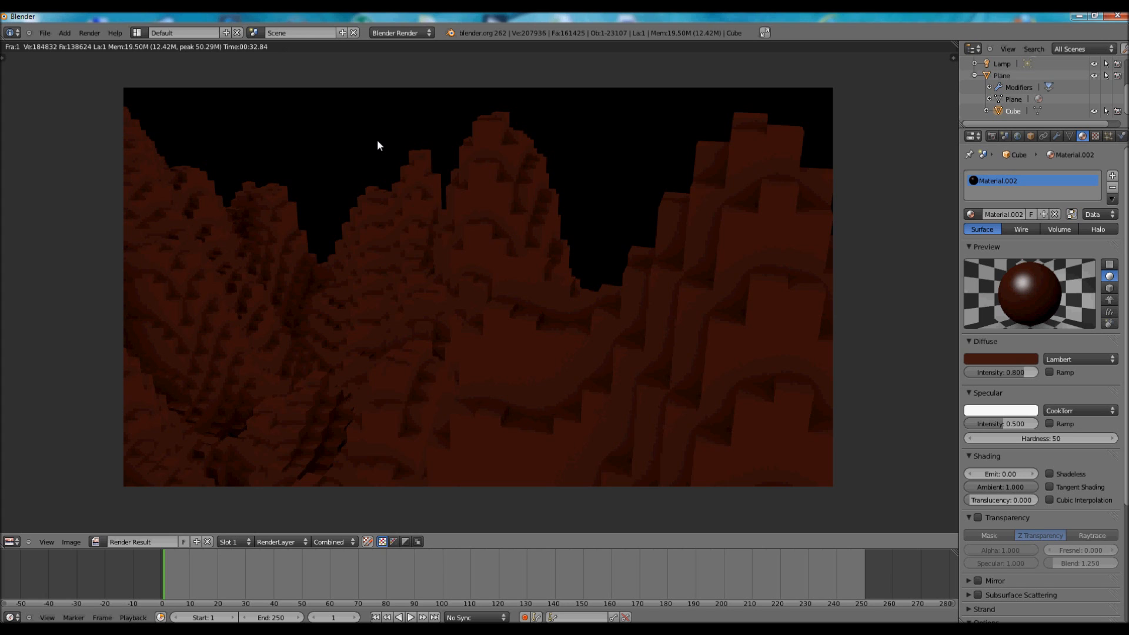
key(Escape)
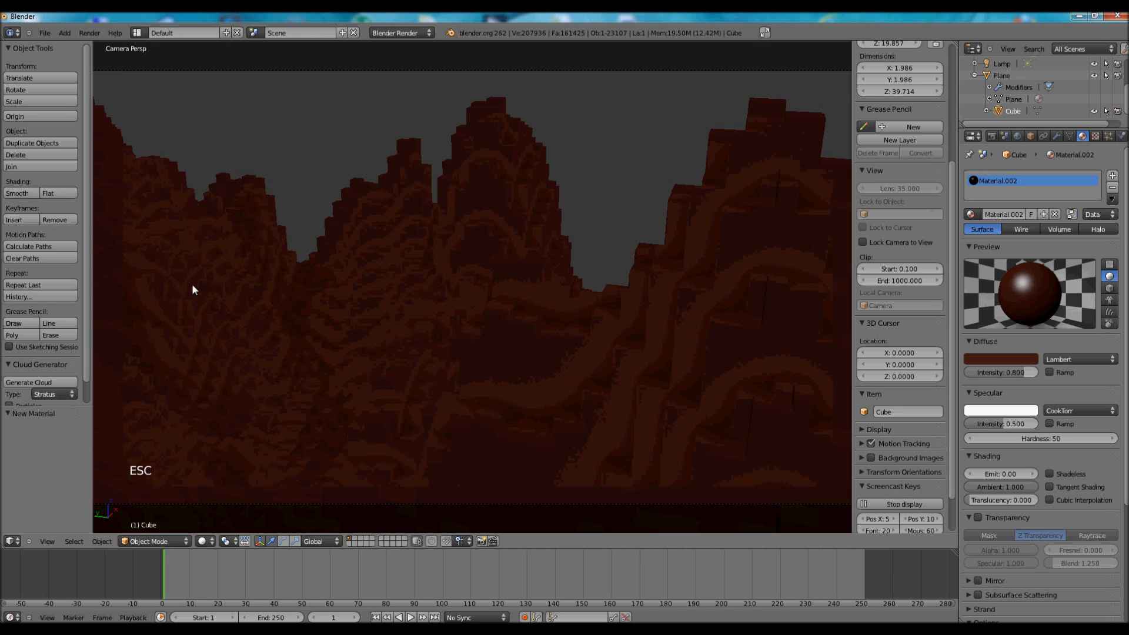
Switch the 3D view to the Node Editor, enable compositing nodes and turn on the backdrop.
click(9, 541)
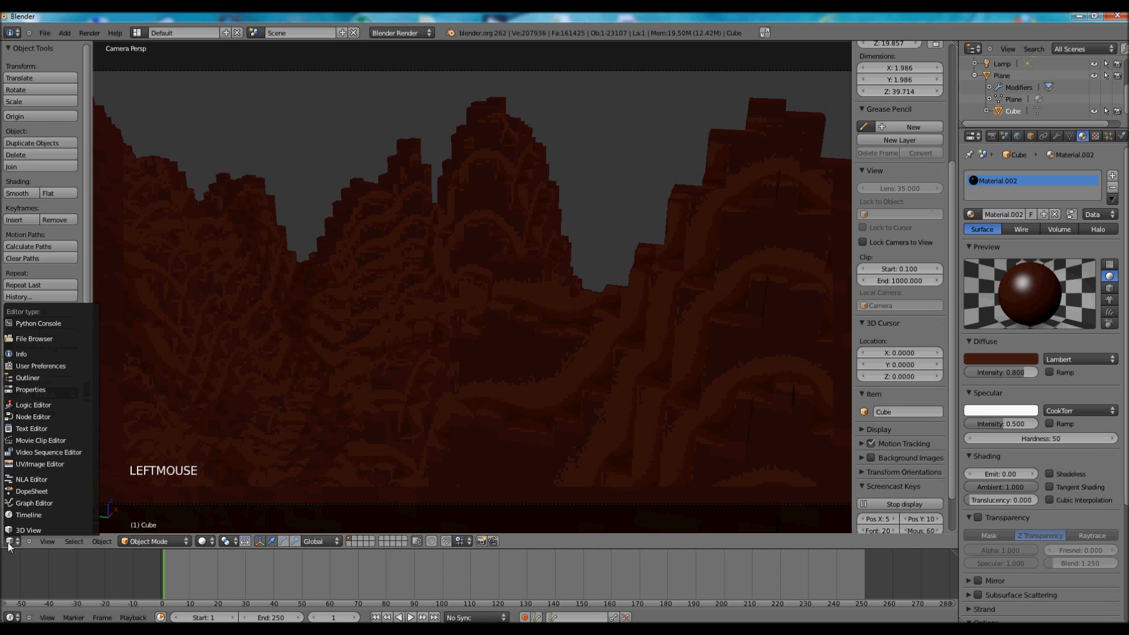
click(34, 417)
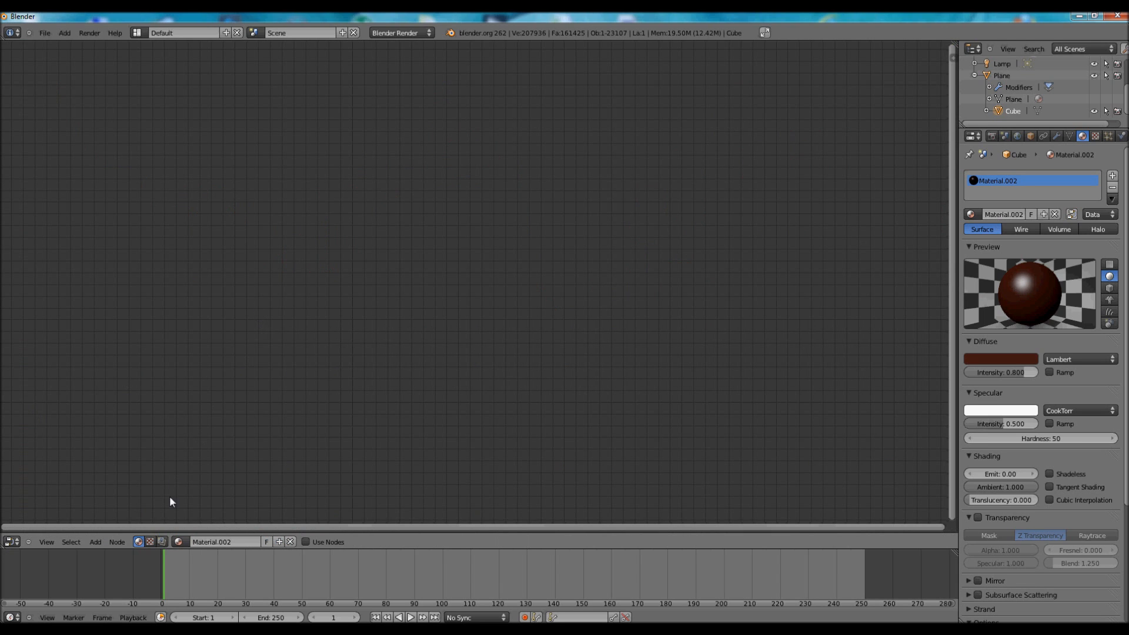
click(162, 542)
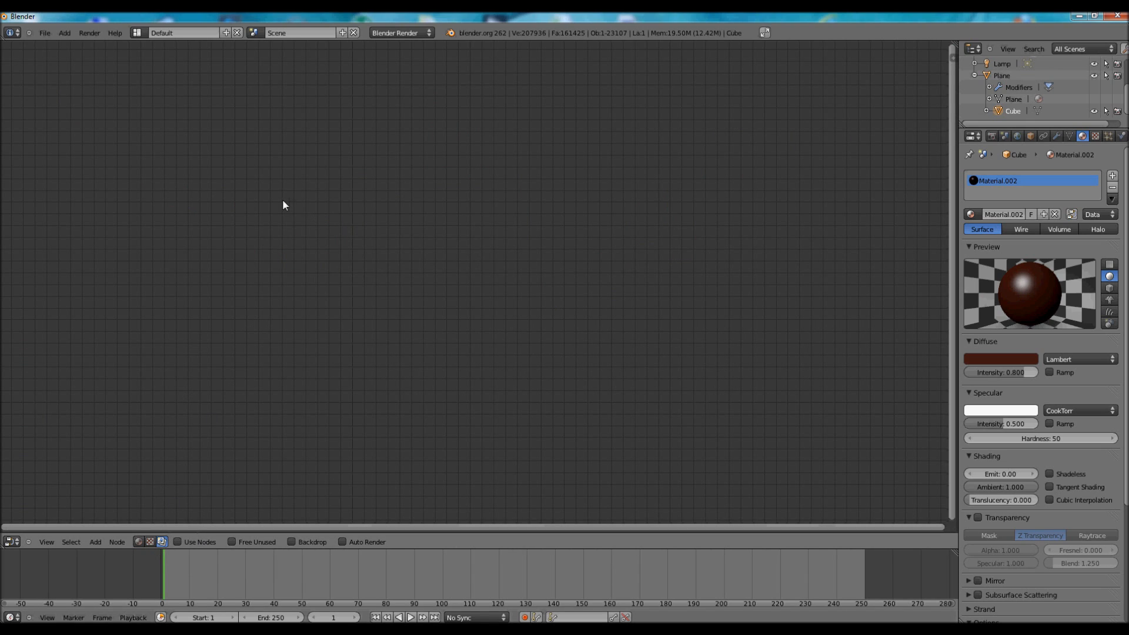
click(177, 541)
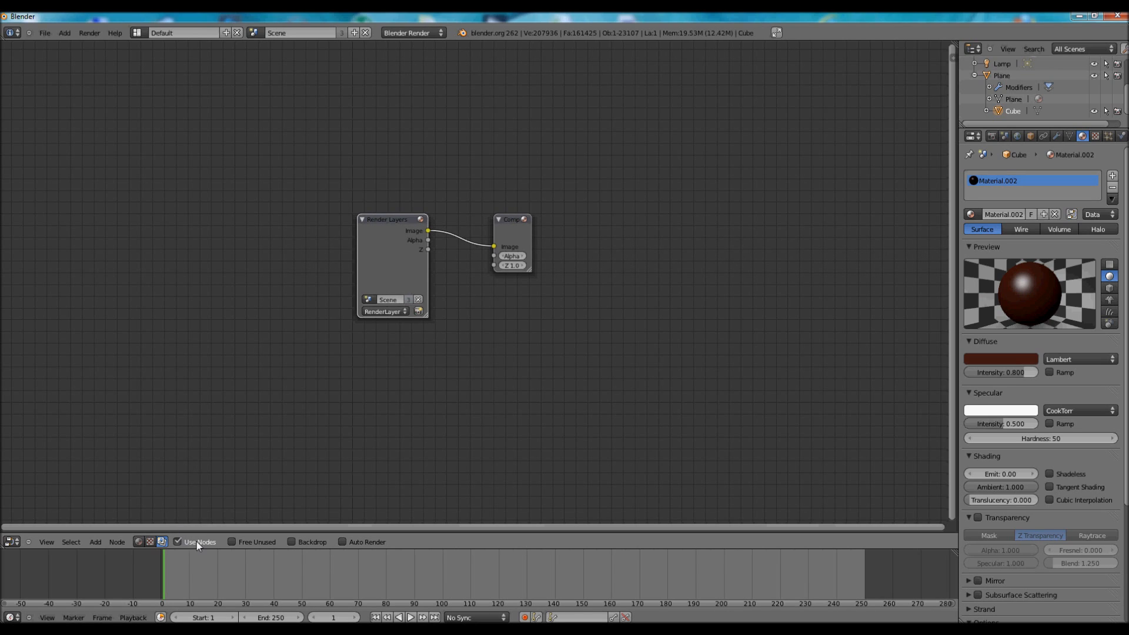
click(292, 541)
Space out the Render Layers and Composite nodes and add a Viewer node fed by the Render Layers image.
drag(375, 232, 168, 220)
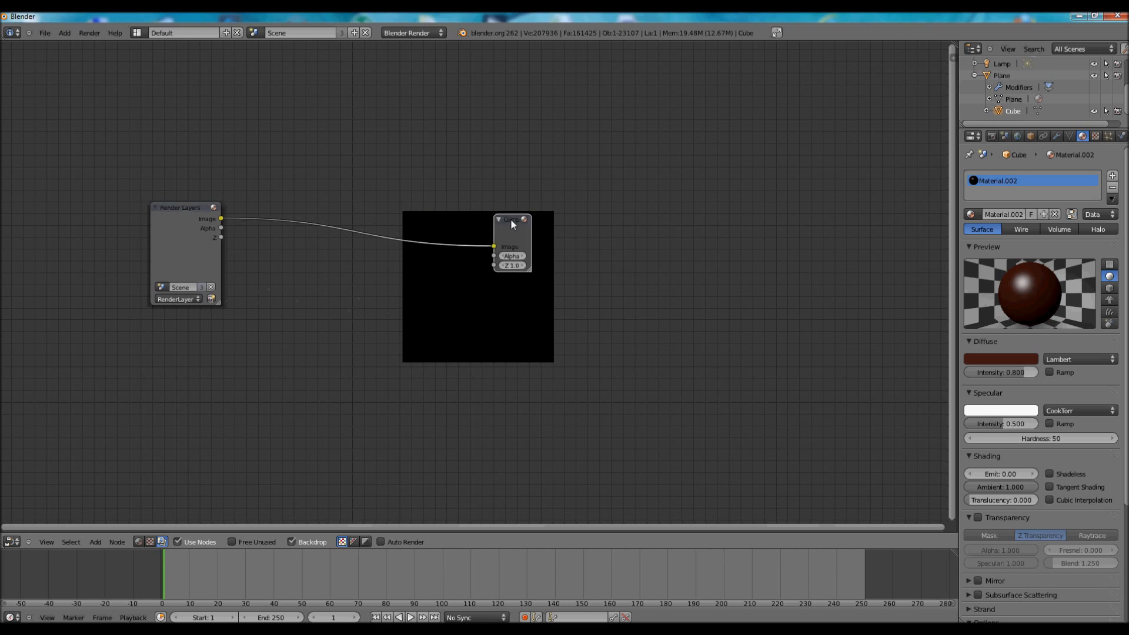
drag(511, 224, 586, 107)
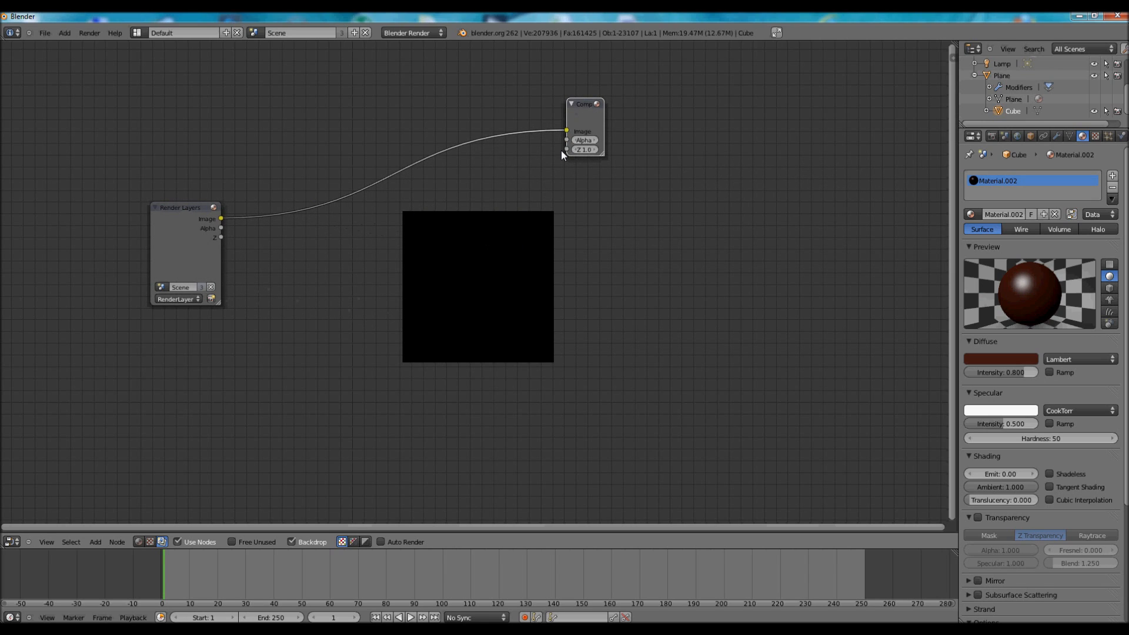
key(shift+a)
mouse_move(552, 157)
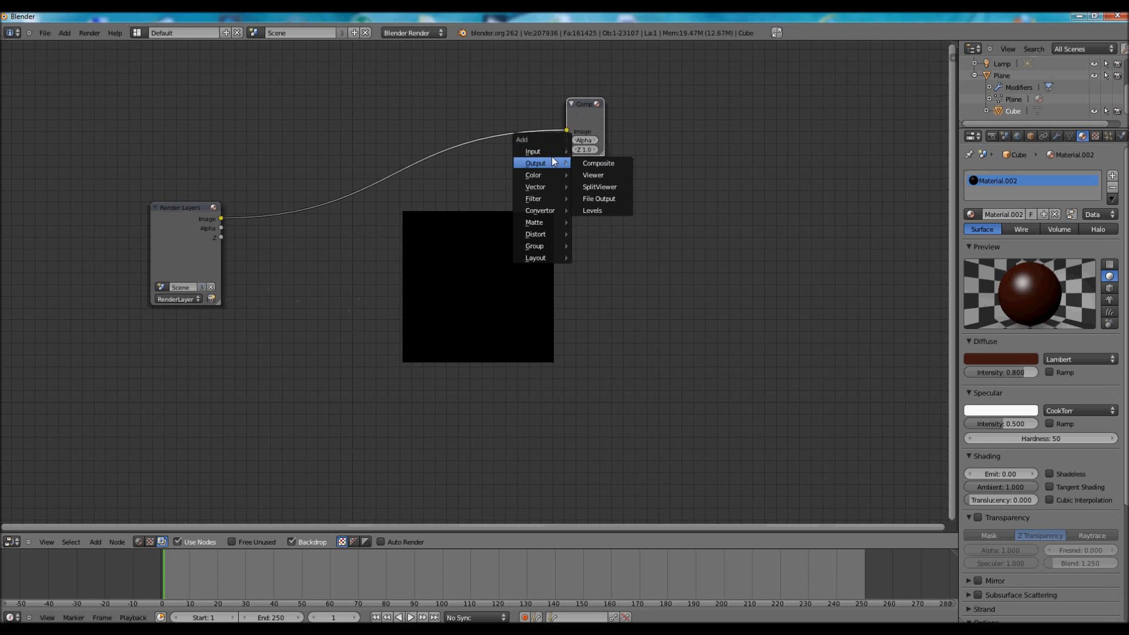
click(585, 174)
click(606, 210)
drag(221, 218, 589, 241)
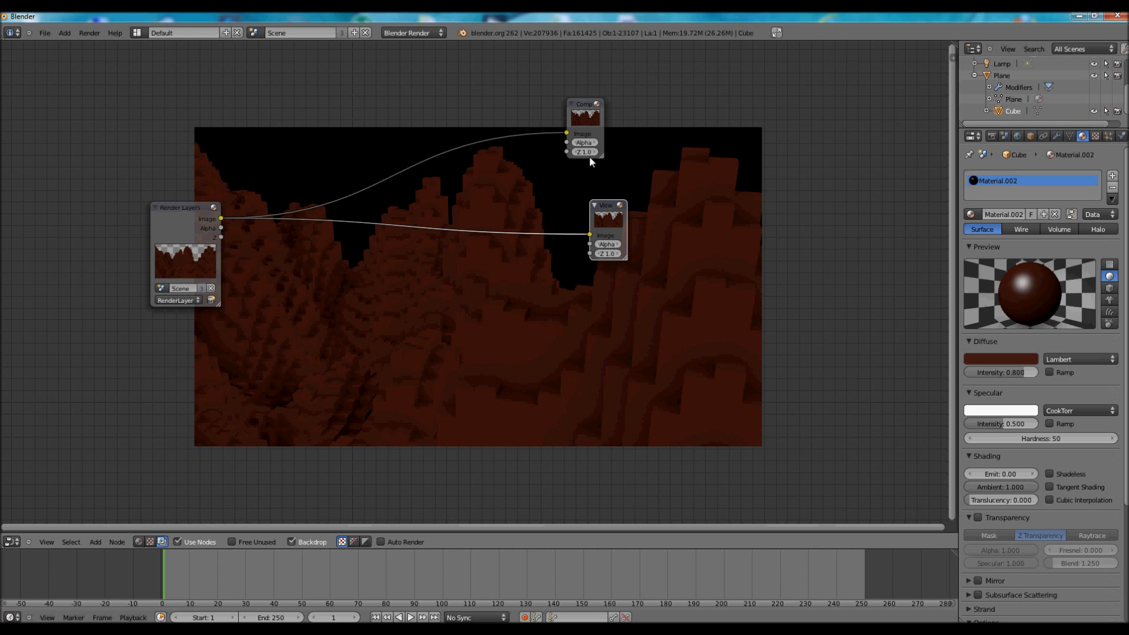
Move the Composite, Viewer and Render Layers nodes out beyond the sides of the backdrop image.
drag(585, 105, 799, 71)
drag(611, 215, 812, 242)
drag(183, 207, 79, 193)
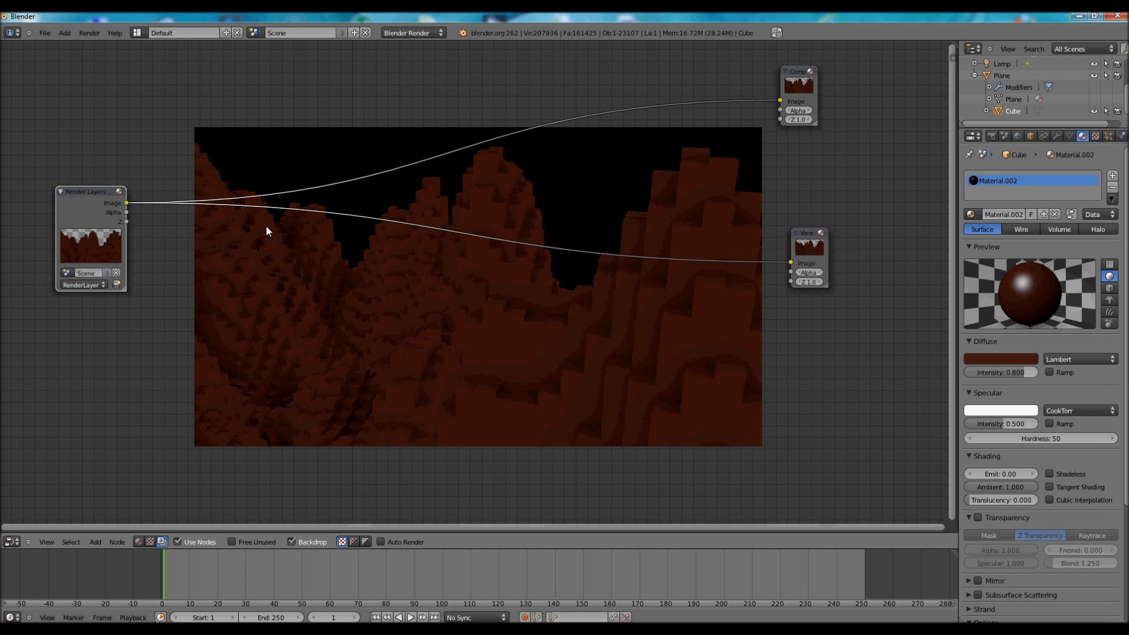
Add a Blur node and wire it between the Render Layers image output and the Viewer's image input.
key(shift+a)
mouse_move(254, 266)
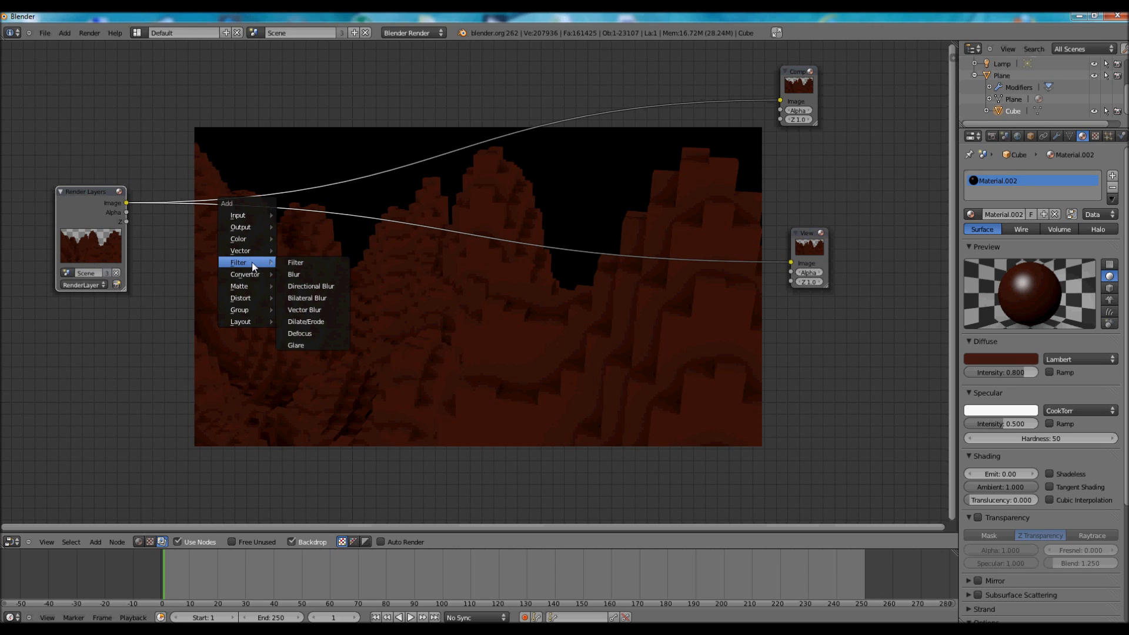
click(297, 274)
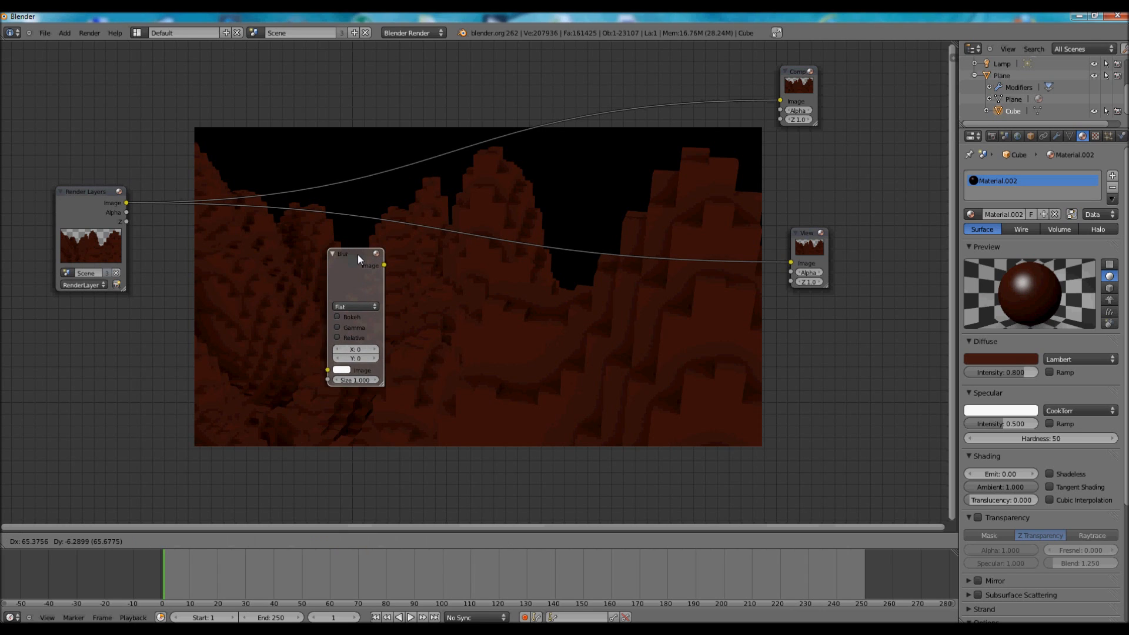
click(371, 257)
drag(131, 203, 344, 371)
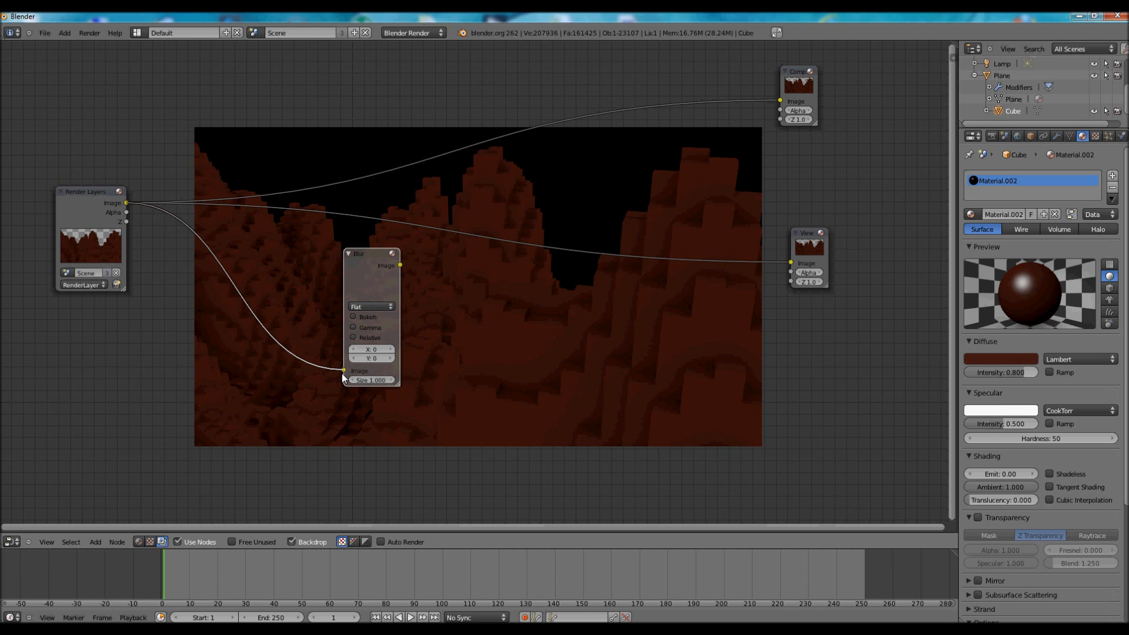
drag(401, 265, 404, 289)
mouse_move(361, 255)
mouse_down()
mouse_move(395, 218)
mouse_move(479, 182)
mouse_move(345, 269)
mouse_up()
drag(330, 384, 270, 388)
drag(351, 267, 457, 245)
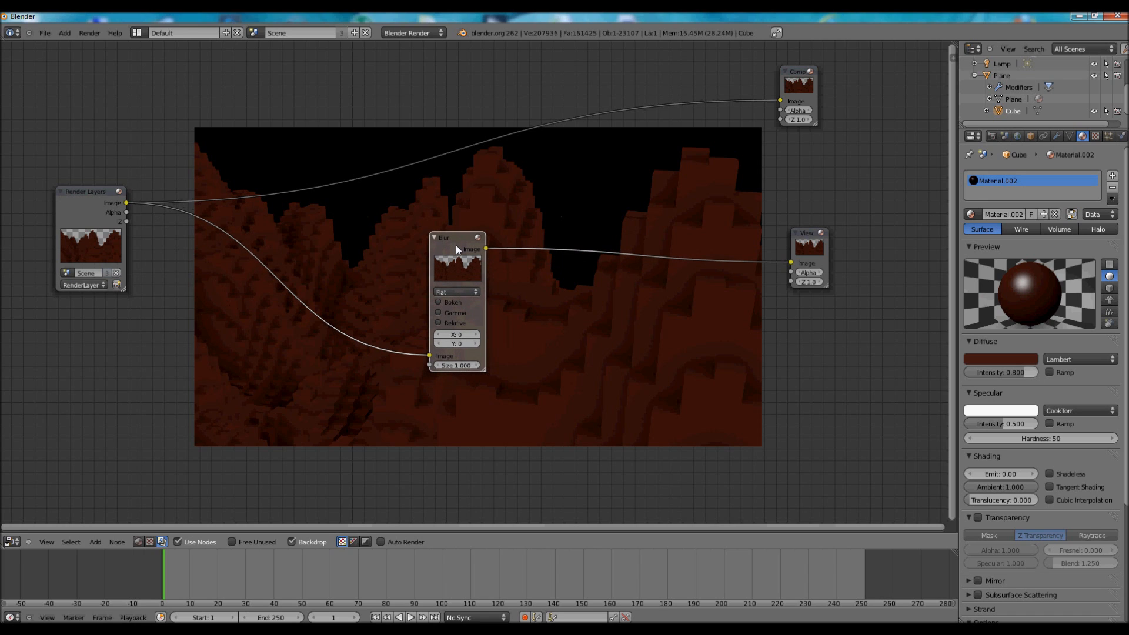
Set the Blur node to Fast Gaussian with X and Y sizes of 80.
click(462, 292)
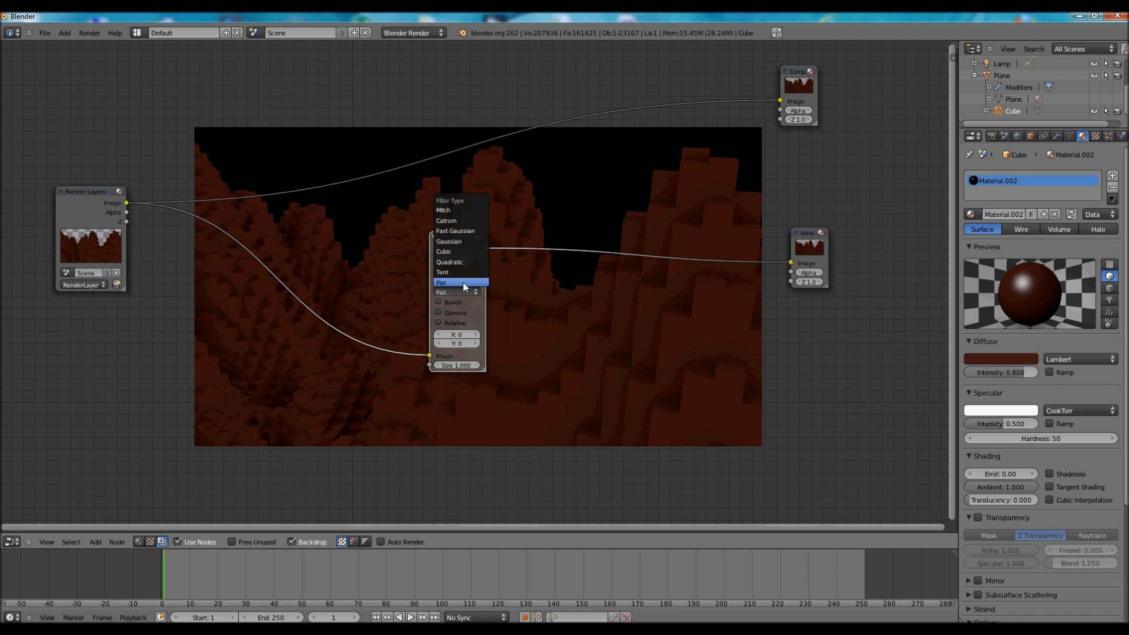
click(461, 231)
click(456, 313)
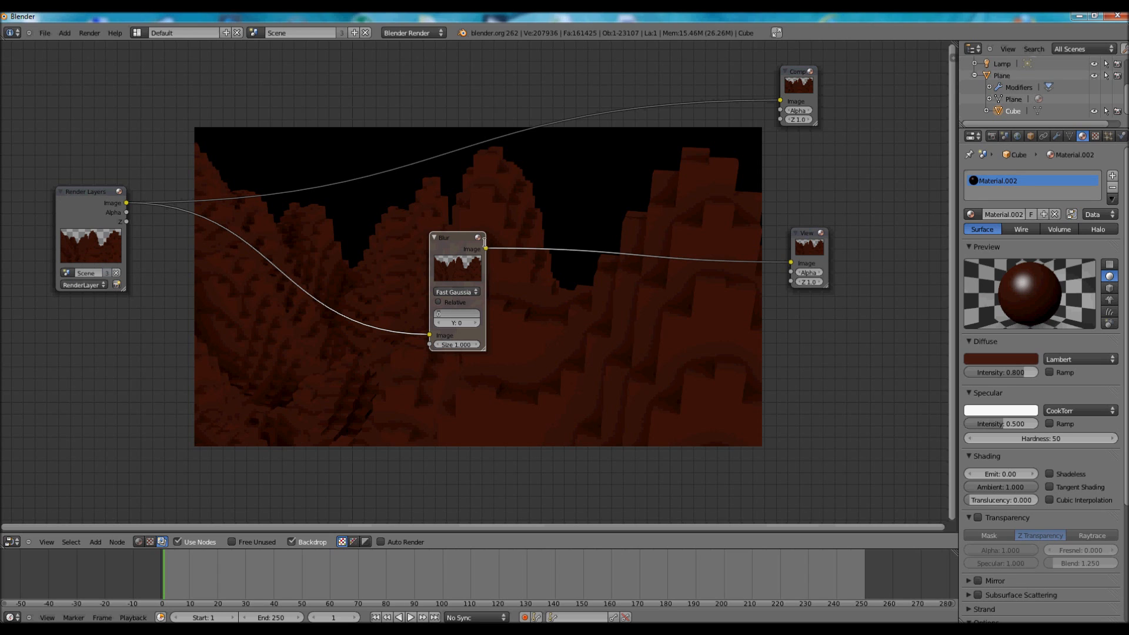
text(80)
key(Return)
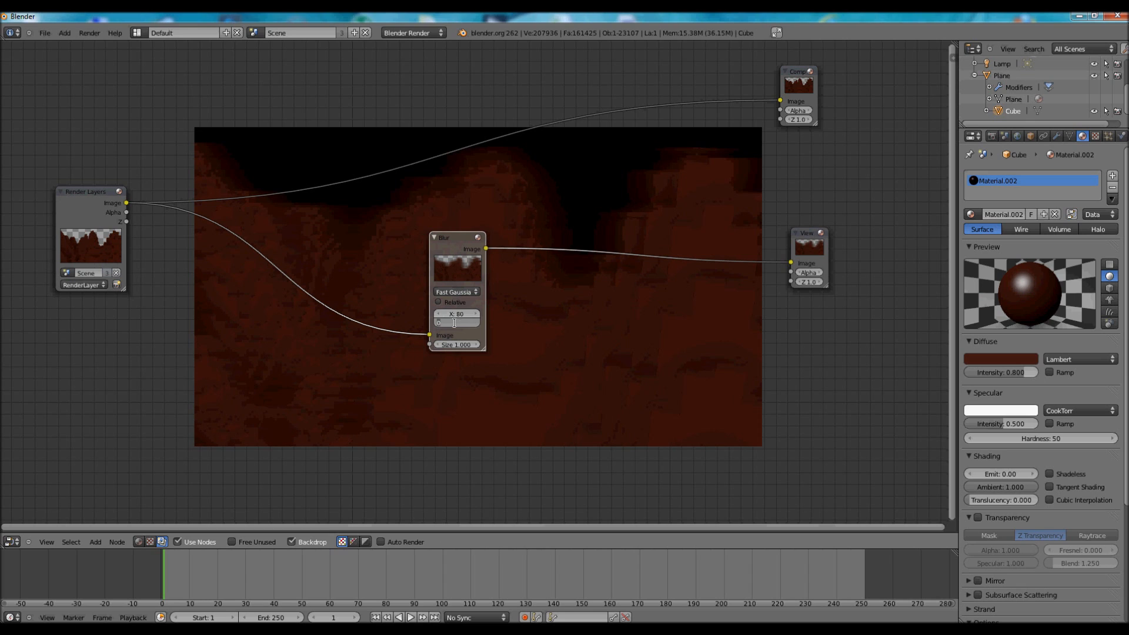
text(80)
key(Return)
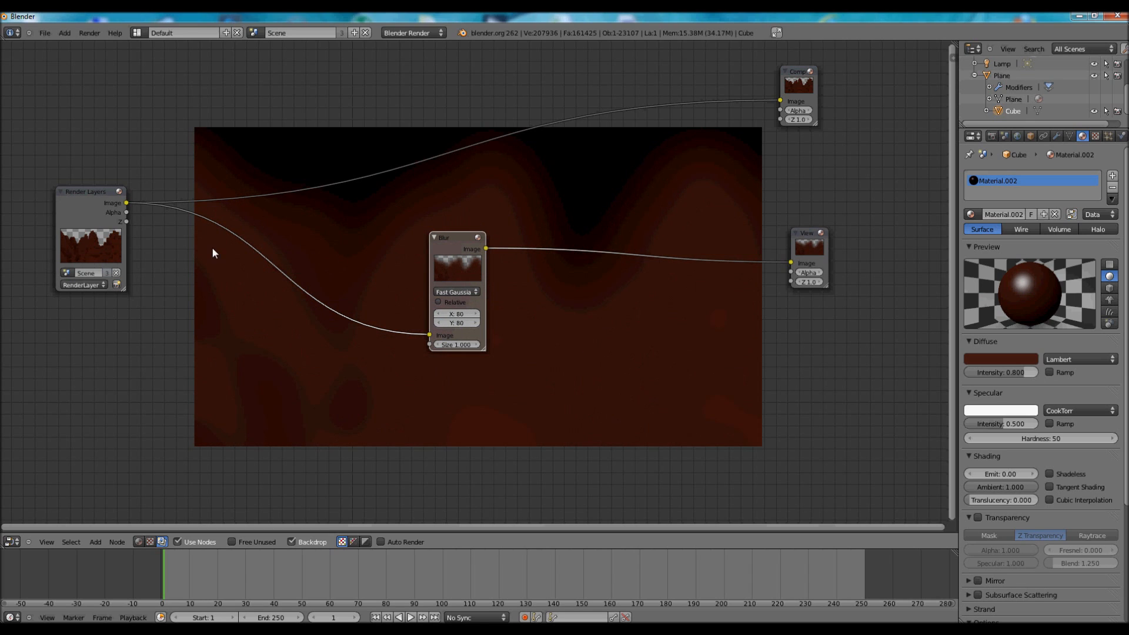
Insert a colour Mix node between the Blur and Viewer nodes, with the blur feeding its second image input.
drag(449, 241, 285, 258)
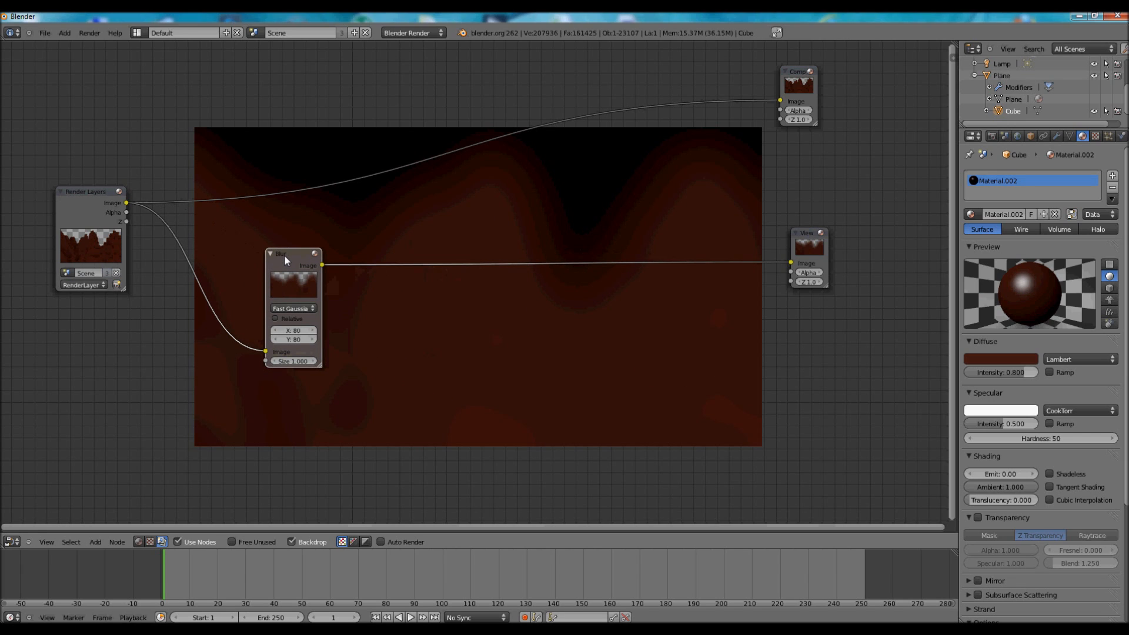
key(shift+a)
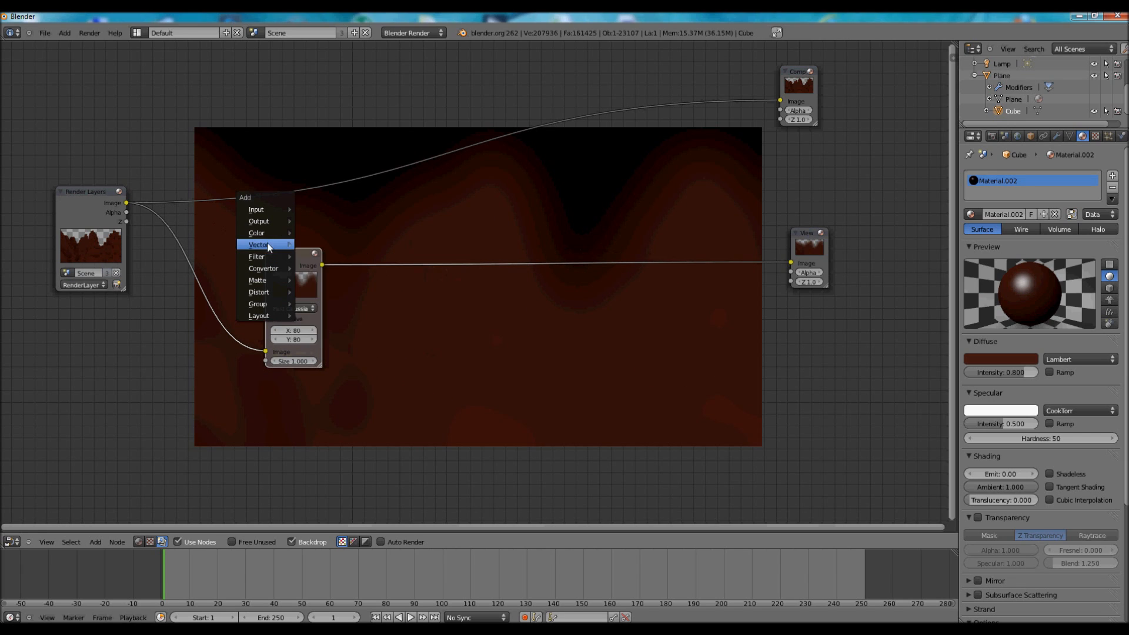
mouse_move(267, 232)
click(312, 245)
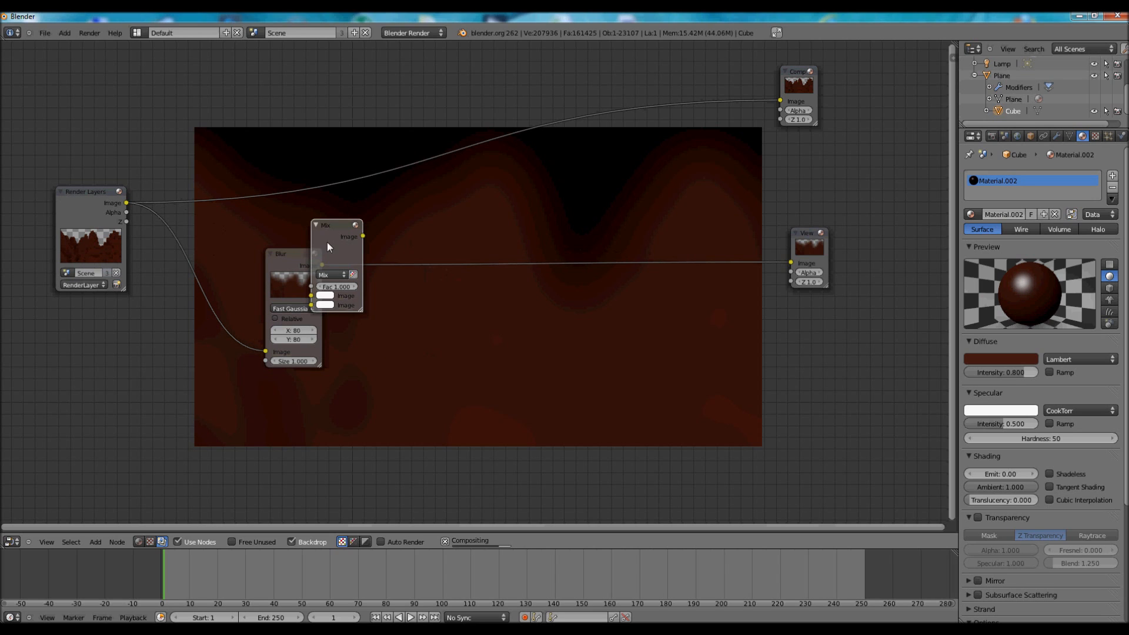
click(520, 221)
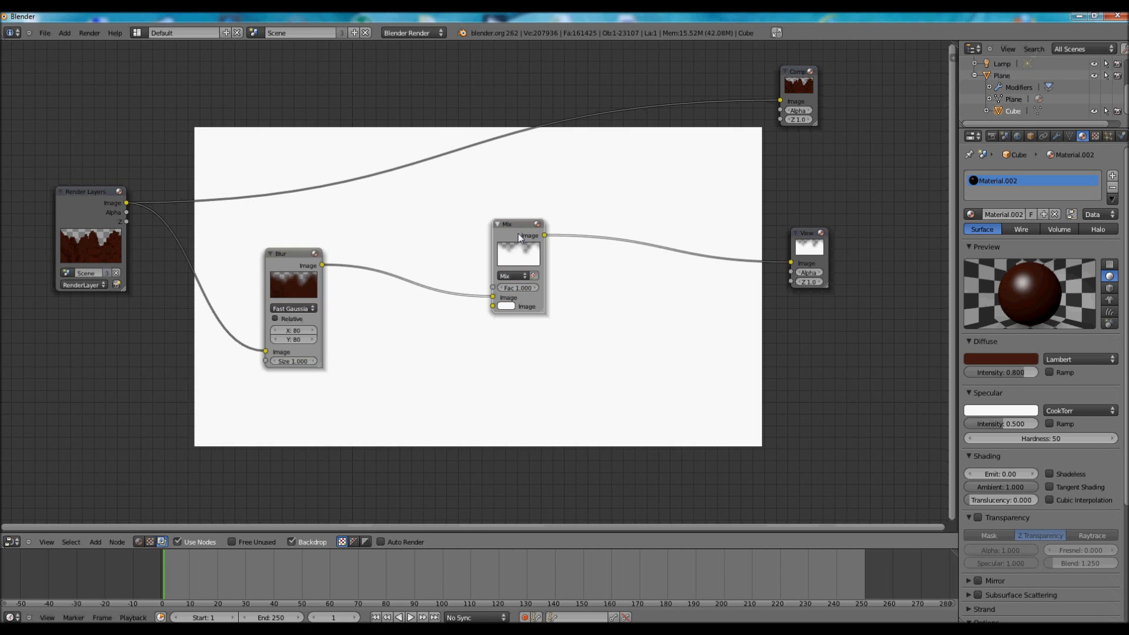
drag(493, 295, 481, 313)
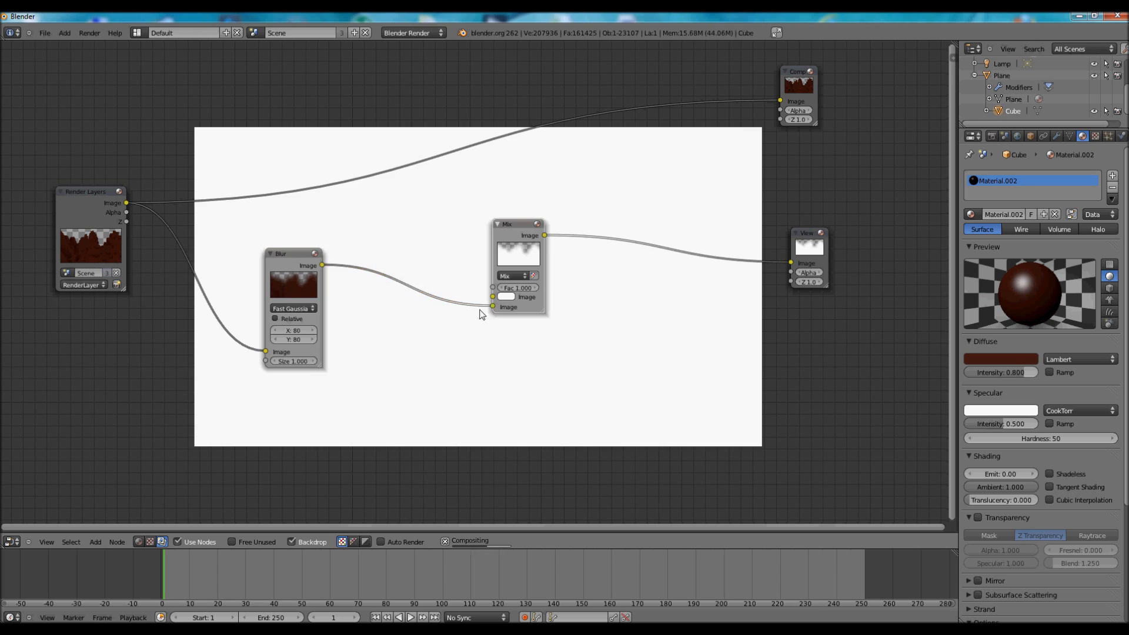
Connect the Render Layers image to the Mix node's first image input and set the mix factor to 0.5.
drag(127, 203, 493, 297)
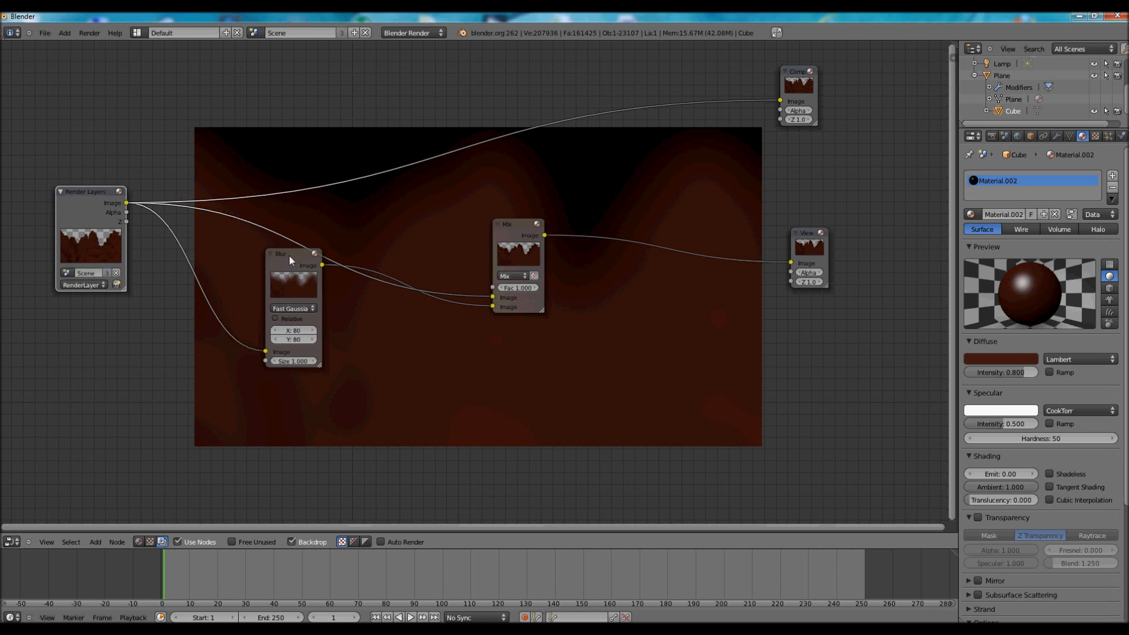
drag(287, 266, 256, 316)
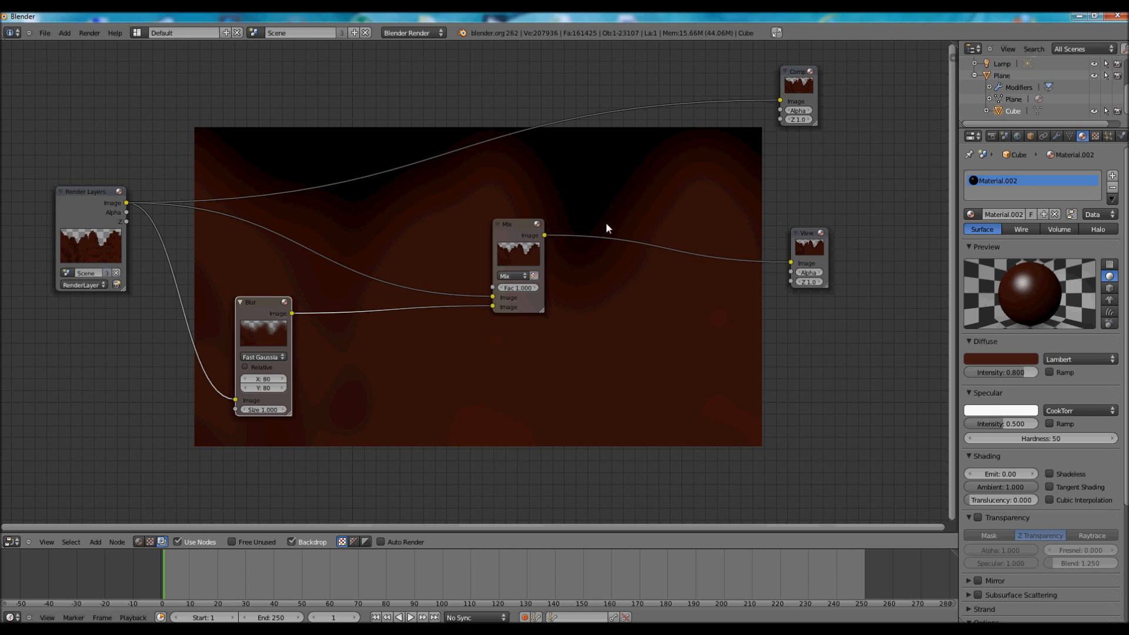
drag(513, 224, 515, 242)
click(522, 304)
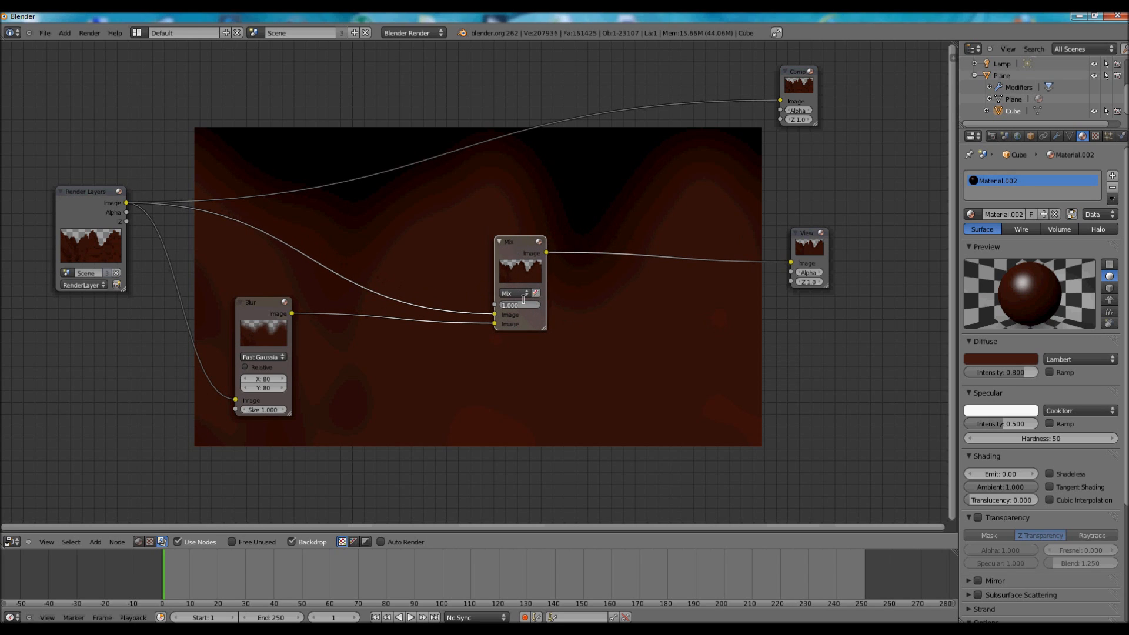
text(0.5)
key(Return)
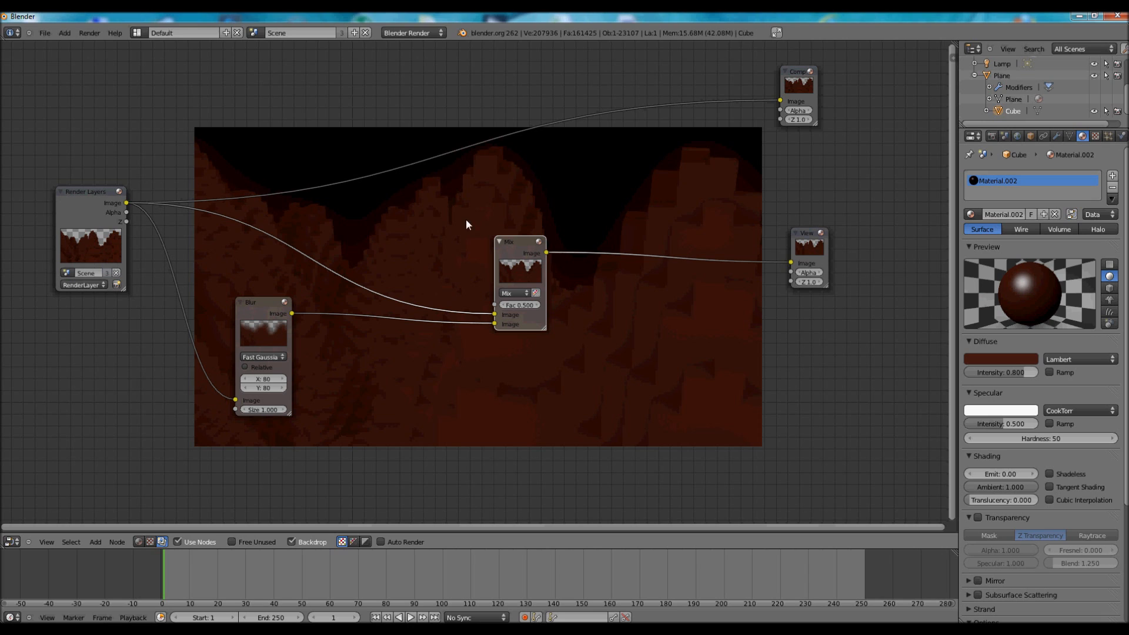
Move the Composite node above the backdrop and set the Blur node's X and Y sizes to 120.
drag(807, 71, 723, 22)
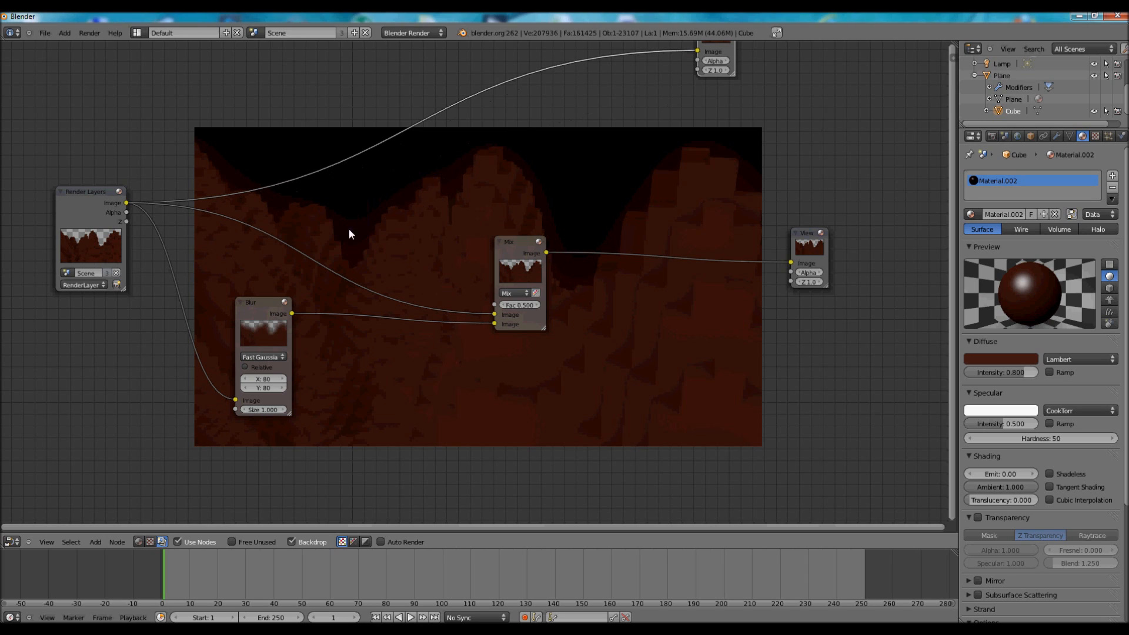
click(265, 380)
text(120)
key(Return)
click(262, 389)
text(120)
key(Return)
Set the Mix node's factor to 0.65 and shift the Mix and Blur nodes toward the Render Layers node.
click(519, 305)
key(BackSpace)
key(Return)
drag(527, 243, 484, 264)
drag(278, 305, 232, 315)
drag(484, 256, 430, 292)
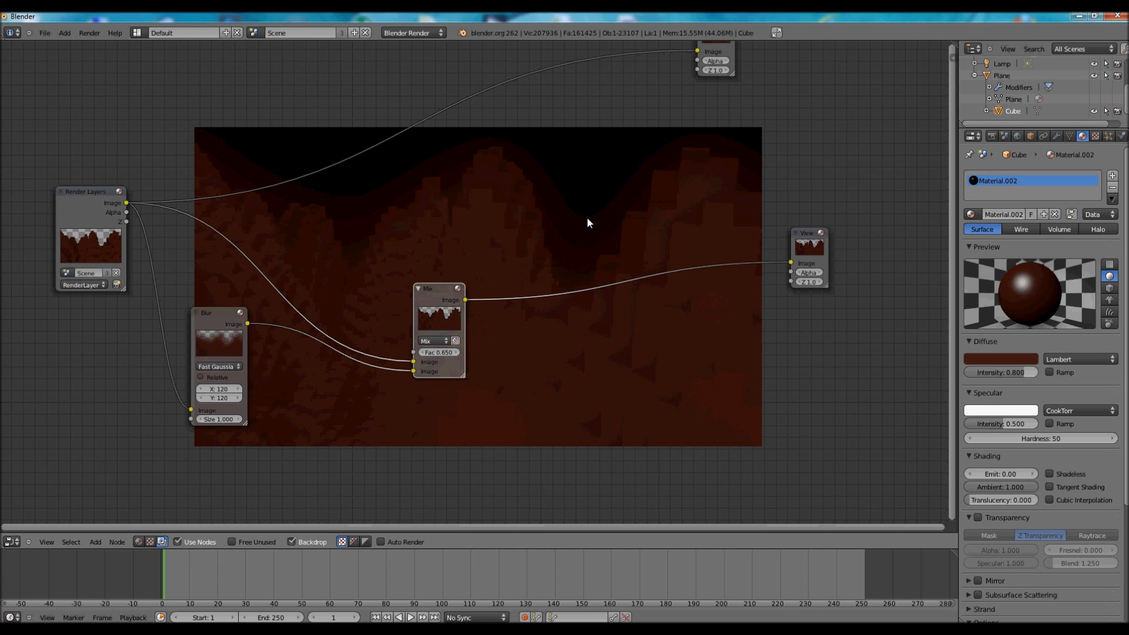
Insert a Glare filter node on the link between the Mix node and the Viewer.
key(shift+a)
mouse_move(578, 244)
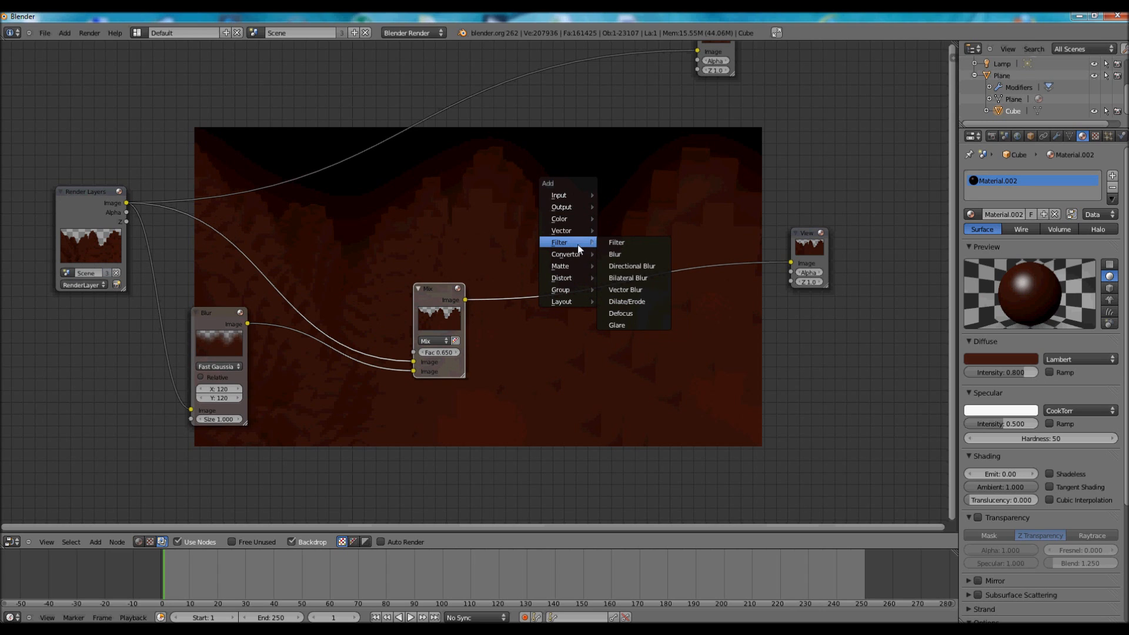
click(617, 325)
drag(647, 298, 611, 219)
Set the Glare node to Fog Glow with a threshold of 0, and shift it and the Mix node closer to the Blur node.
click(611, 253)
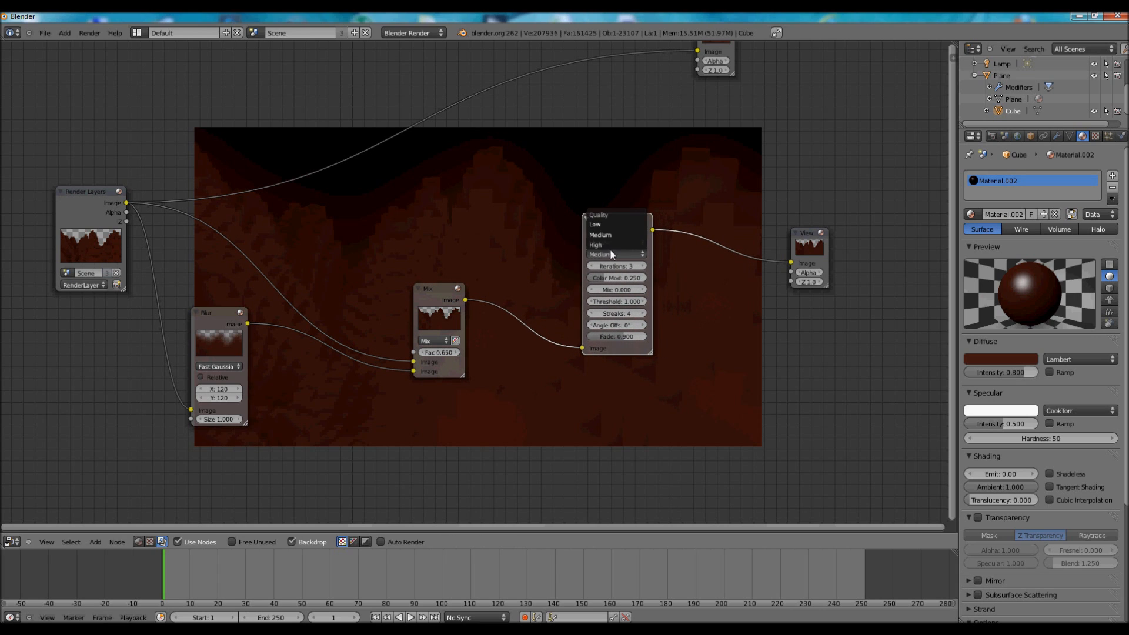
click(617, 232)
click(615, 237)
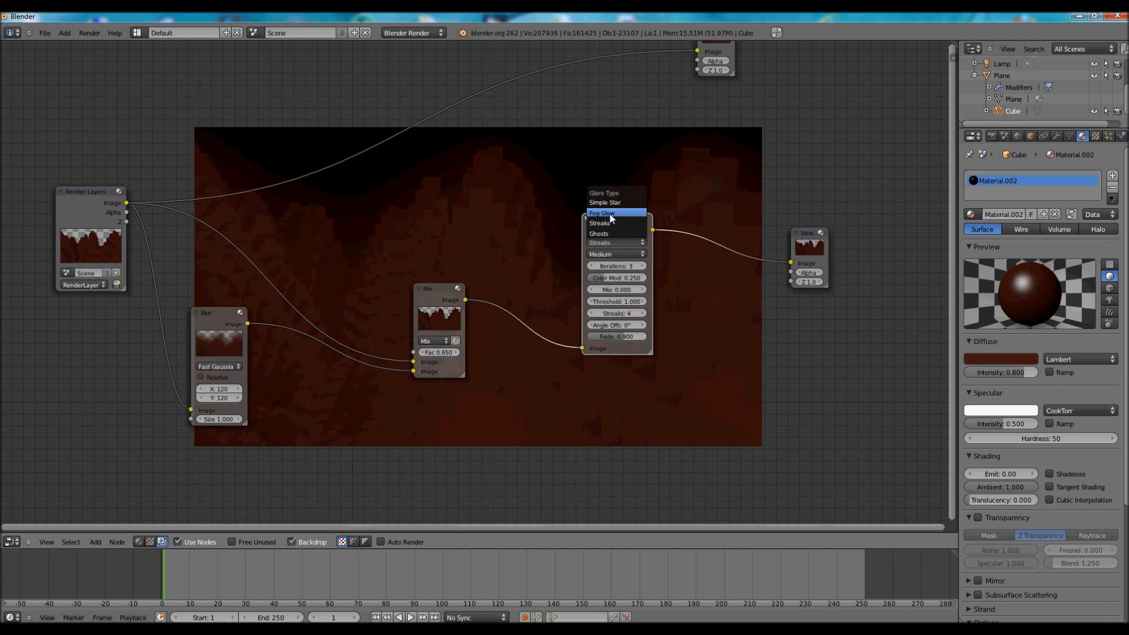
click(610, 213)
drag(633, 276, 147, 262)
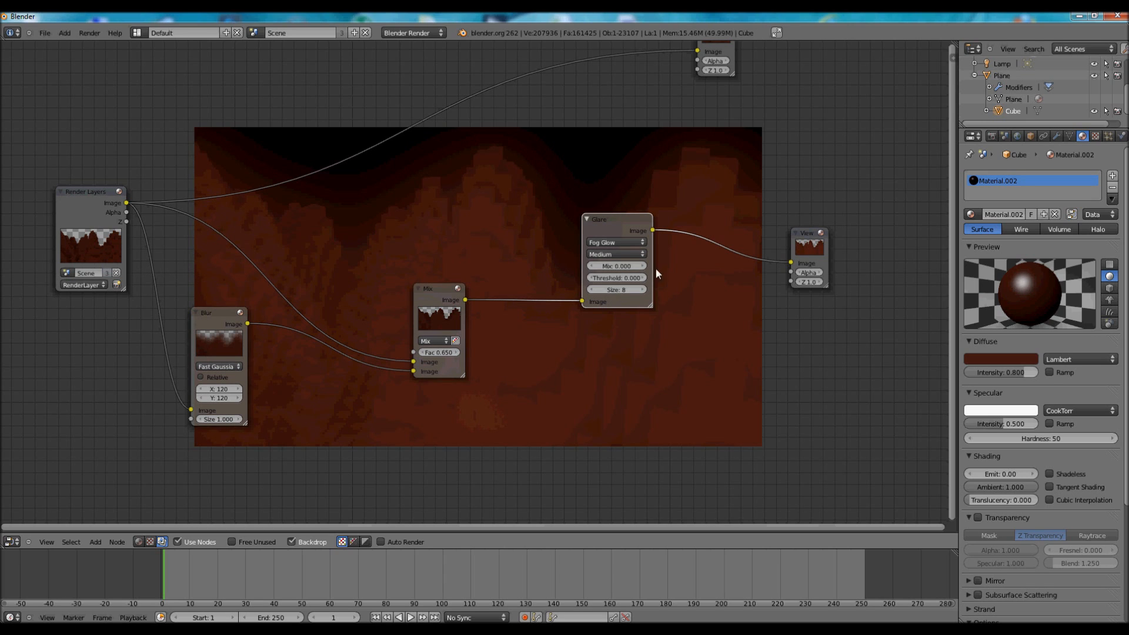
drag(616, 221, 611, 237)
drag(429, 285, 364, 290)
drag(595, 240, 506, 284)
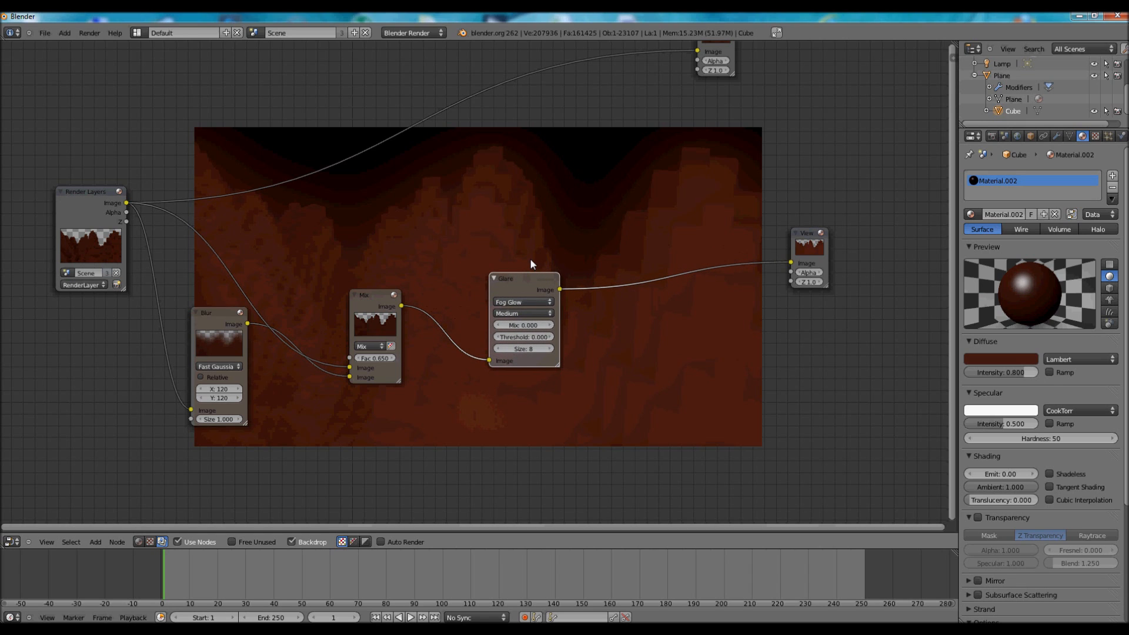
Insert a second Mix node before the Viewer, taking the Render Layers image first and the Glare output second.
key(shift+a)
mouse_move(525, 237)
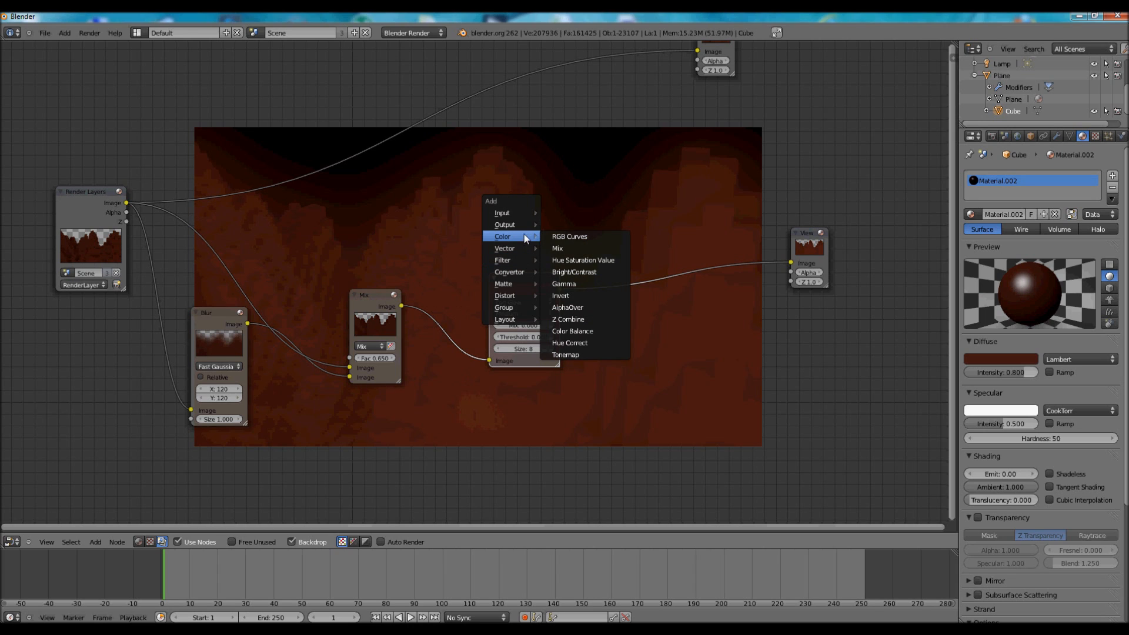
click(581, 245)
click(659, 246)
drag(628, 319, 629, 329)
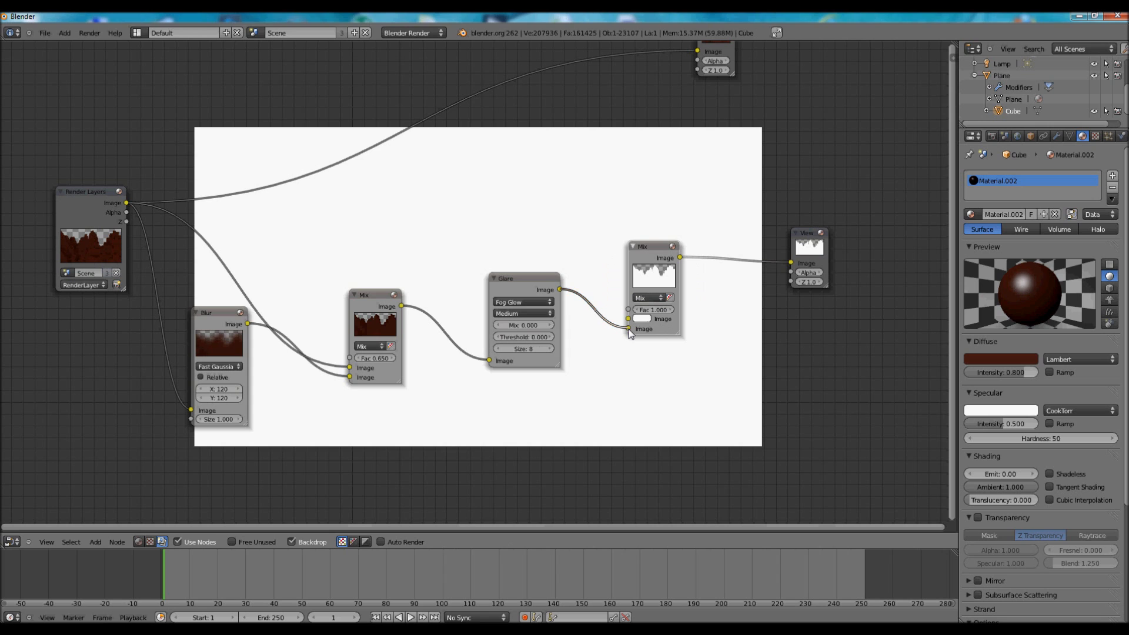
drag(524, 278, 511, 294)
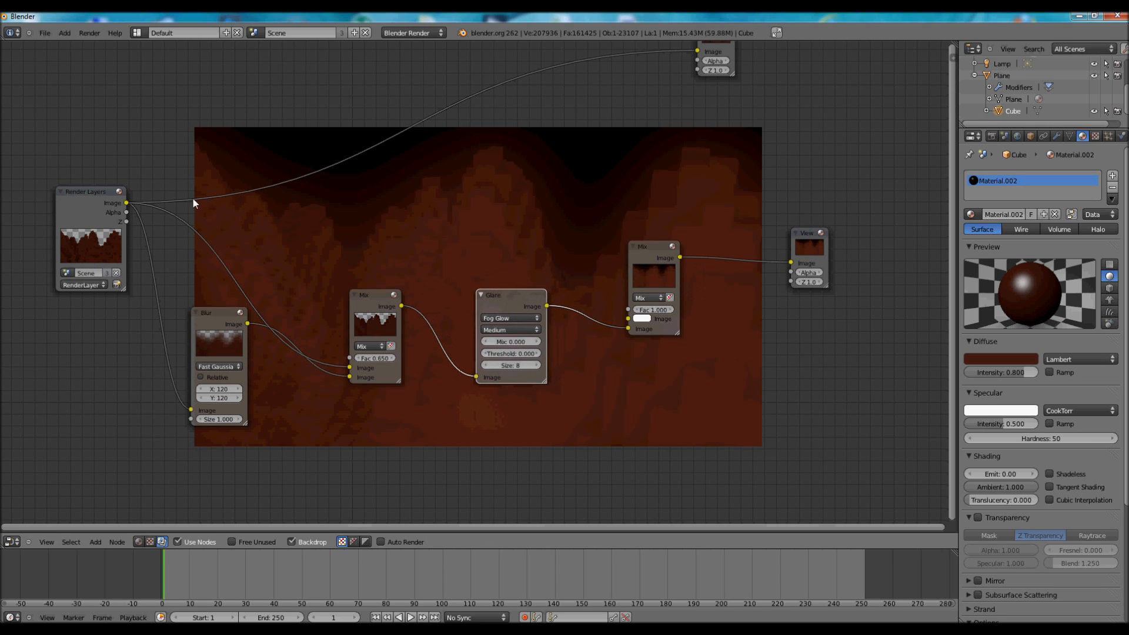
drag(126, 203, 628, 319)
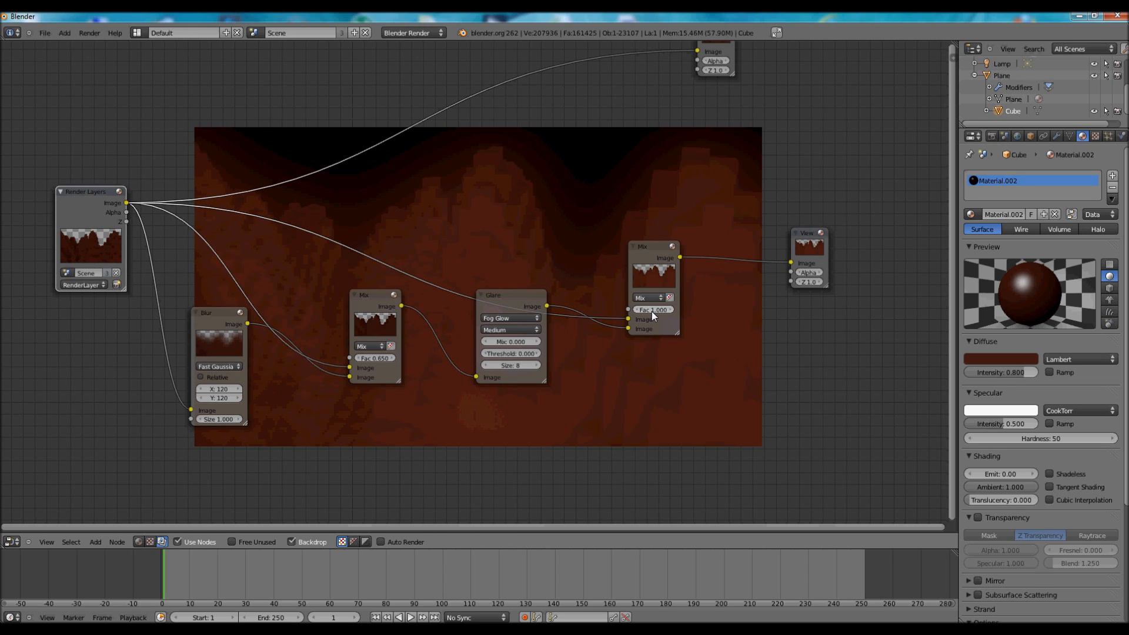
Set the second Mix node's factor to 0.6 and lower the Glare and first Mix nodes.
click(652, 310)
key(BackSpace)
text(.6)
key(Return)
drag(508, 307, 502, 351)
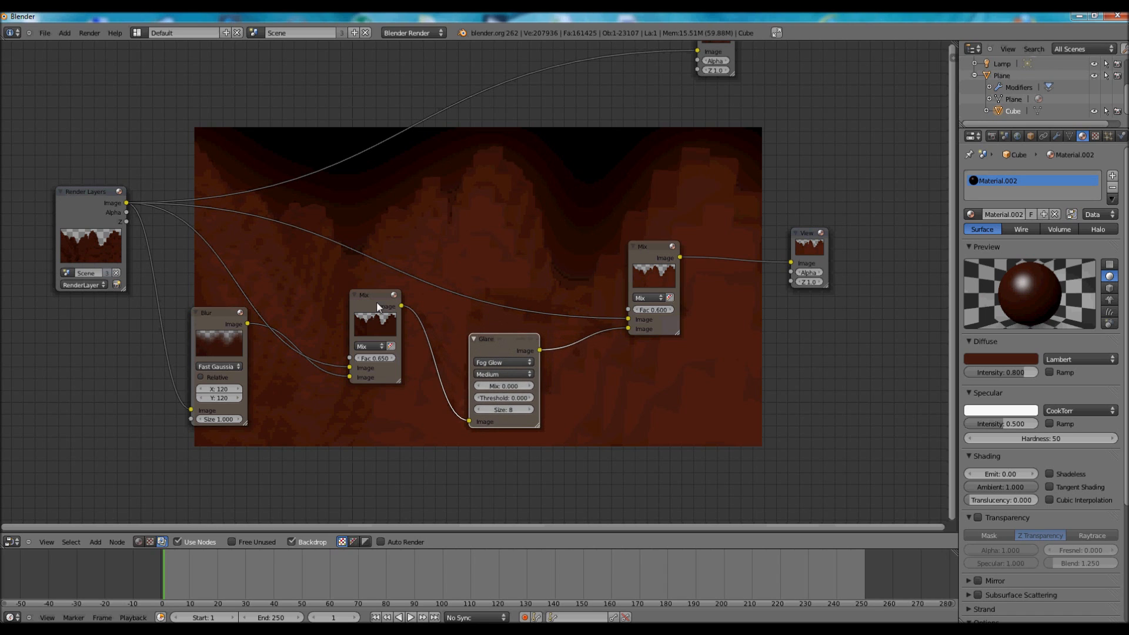
drag(365, 300, 344, 315)
Set the second Mix node's factor to 0.7.
click(654, 309)
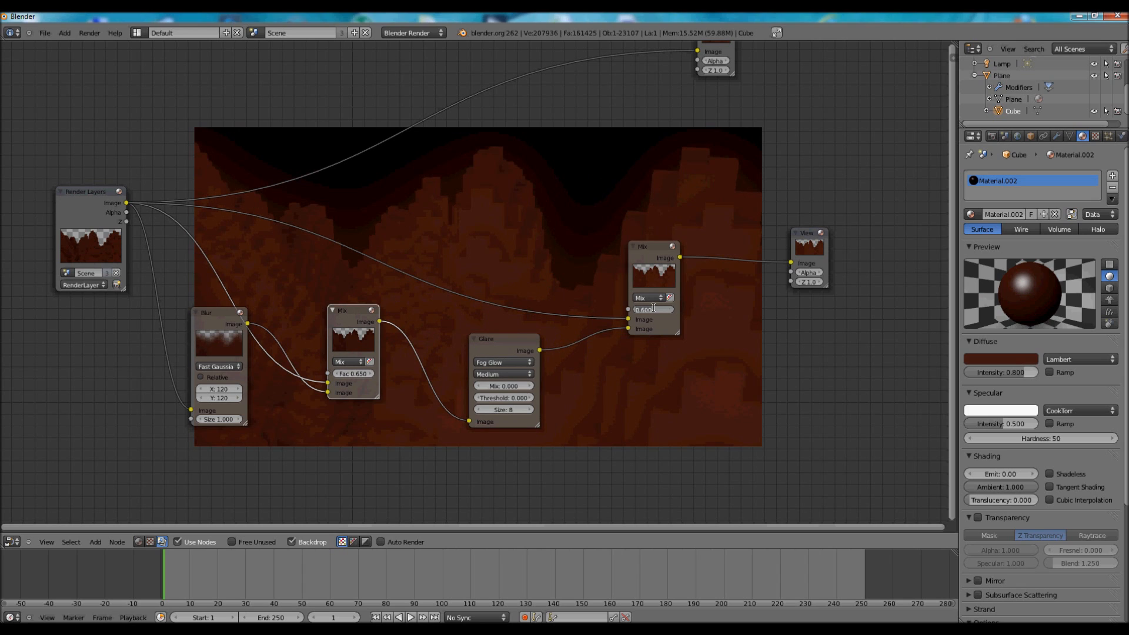
key(BackSpace)
text(.7)
key(Return)
Shift both Mix nodes, the Blur and the Glare toward the Render Layers node to free space before the Viewer.
drag(651, 250, 570, 207)
drag(234, 309, 168, 350)
click(320, 309)
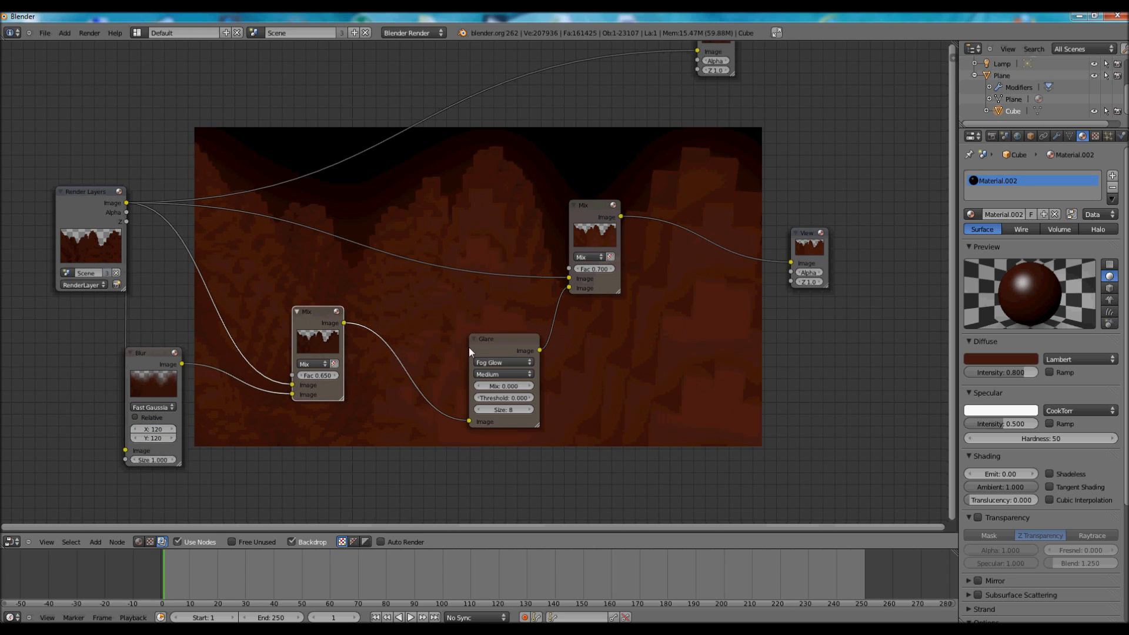
key(g)
click(435, 344)
drag(471, 346, 393, 359)
drag(594, 210, 535, 210)
Add a Color Balance node and wire it between the second Mix node and the Viewer.
key(shift+a)
mouse_move(609, 302)
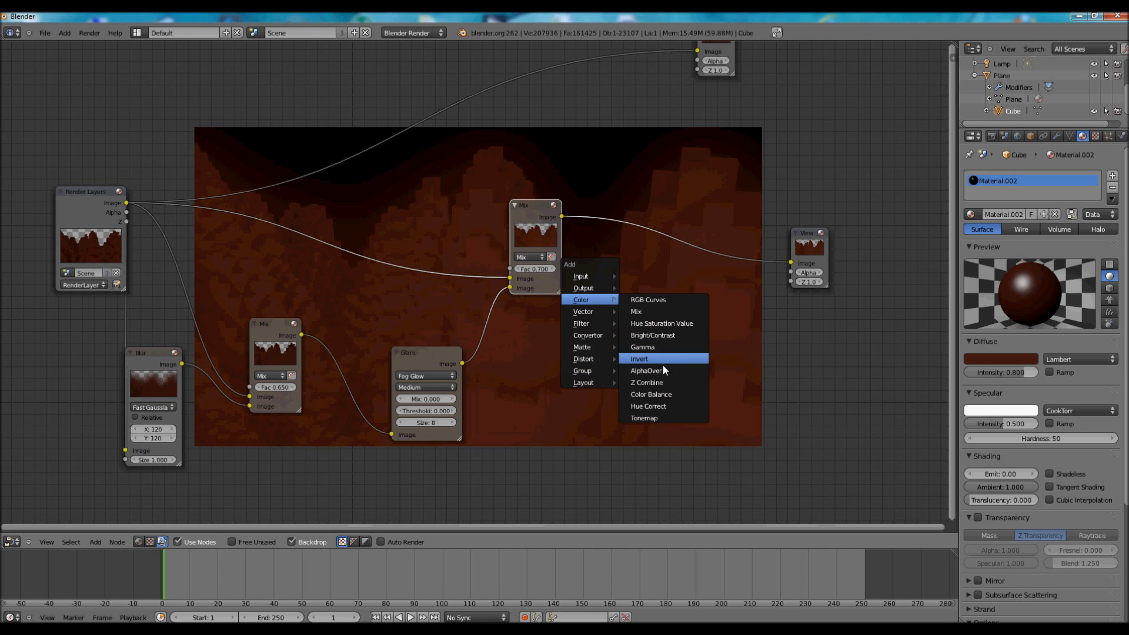
click(665, 393)
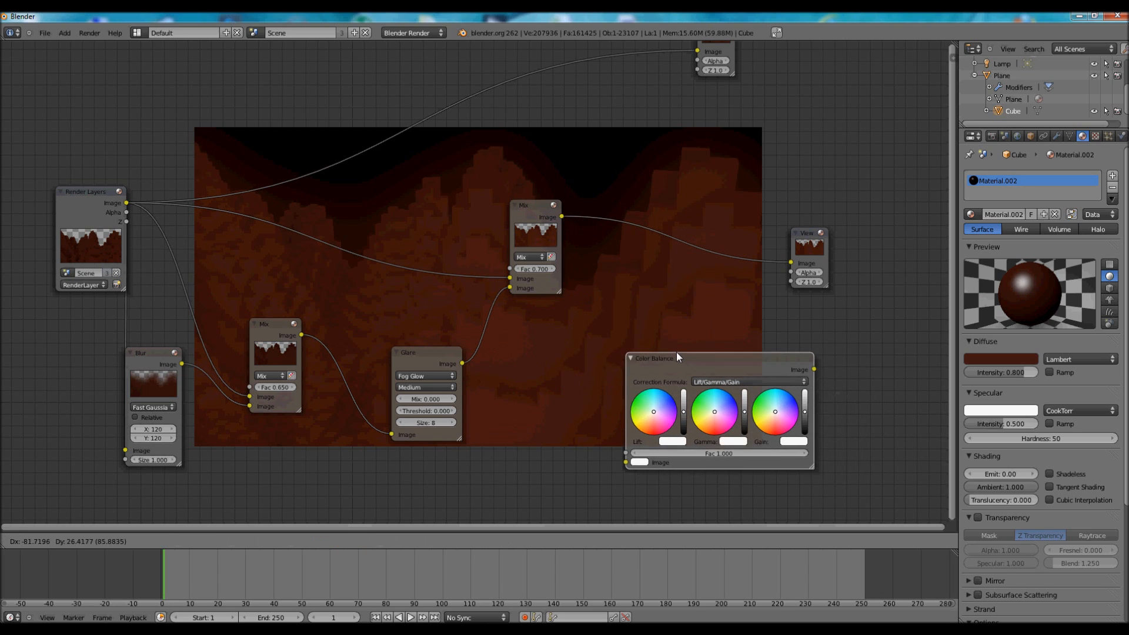
click(636, 328)
drag(521, 205, 586, 434)
drag(774, 341, 791, 263)
drag(687, 332, 651, 316)
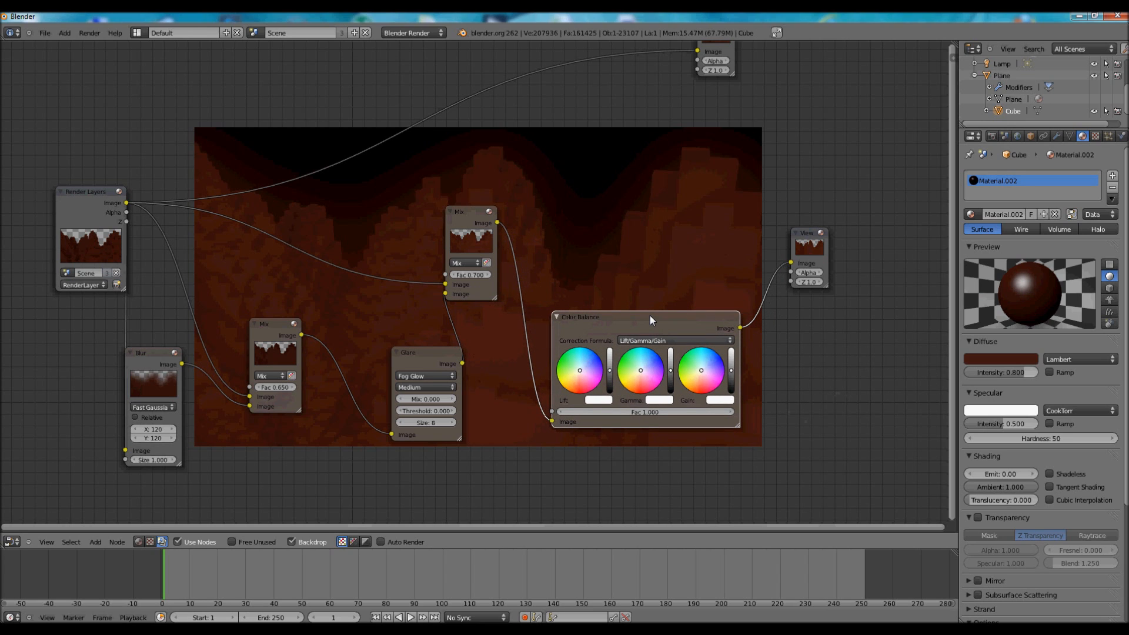
Tint the Color Balance gamma toward a warm tone and the gain toward cyan, and fine-tune their brightness.
click(647, 367)
click(707, 368)
click(702, 362)
click(640, 373)
click(635, 379)
click(670, 361)
click(670, 370)
drag(655, 322, 665, 323)
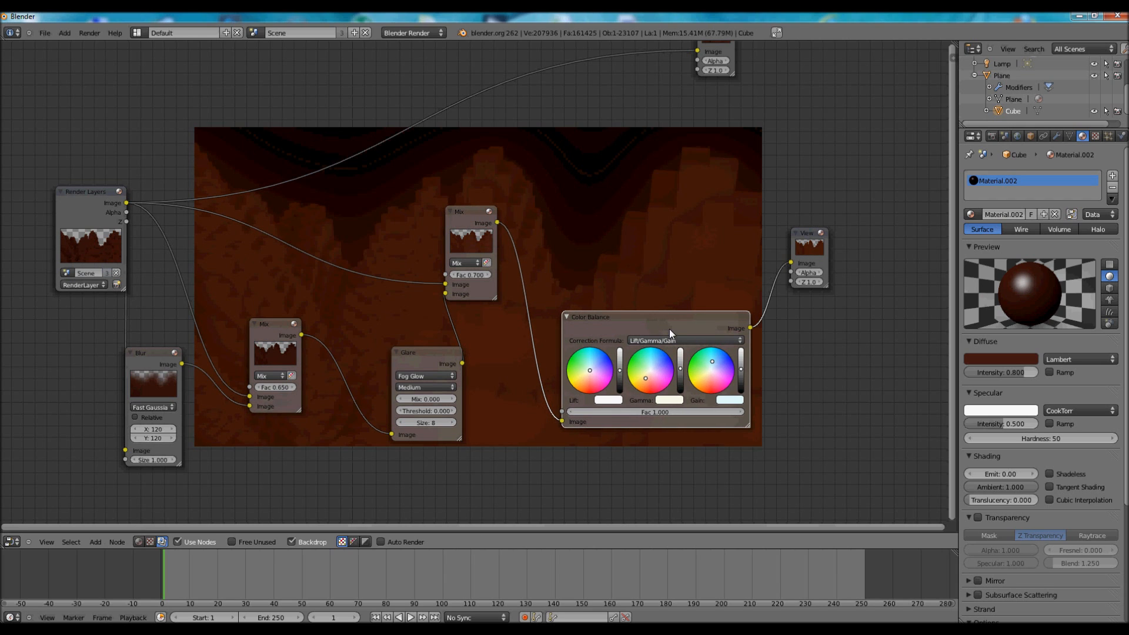
click(741, 367)
Space out the second Mix, Glare and Color Balance nodes while fine-tuning the lift and gamma brightness.
mouse_move(464, 215)
mouse_down()
mouse_move(453, 217)
mouse_move(477, 226)
mouse_up()
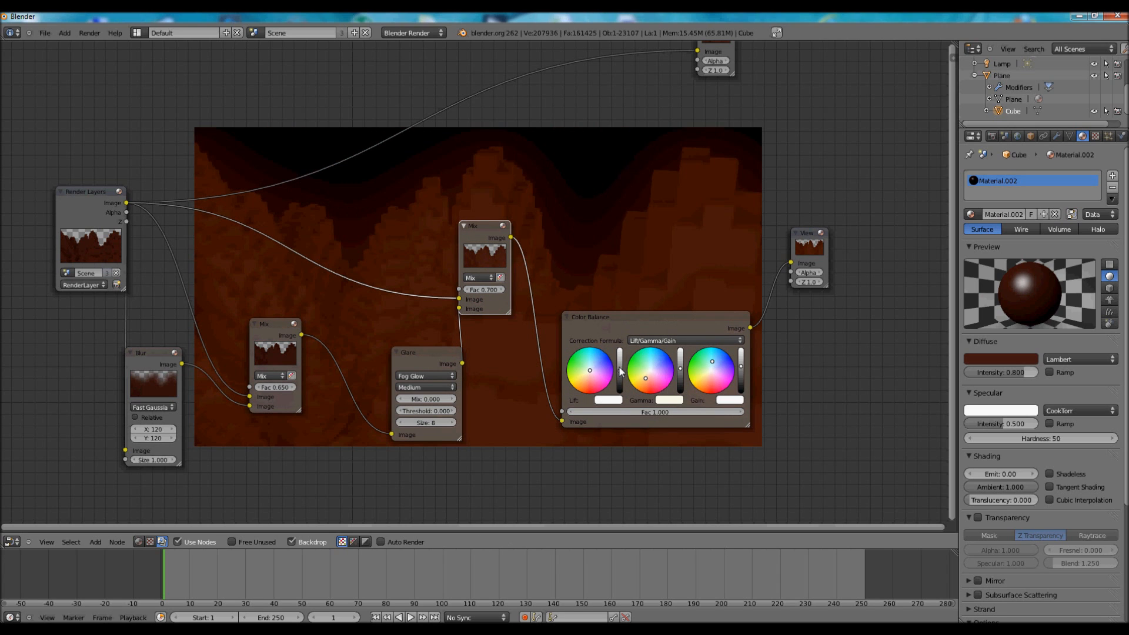
drag(620, 367, 619, 370)
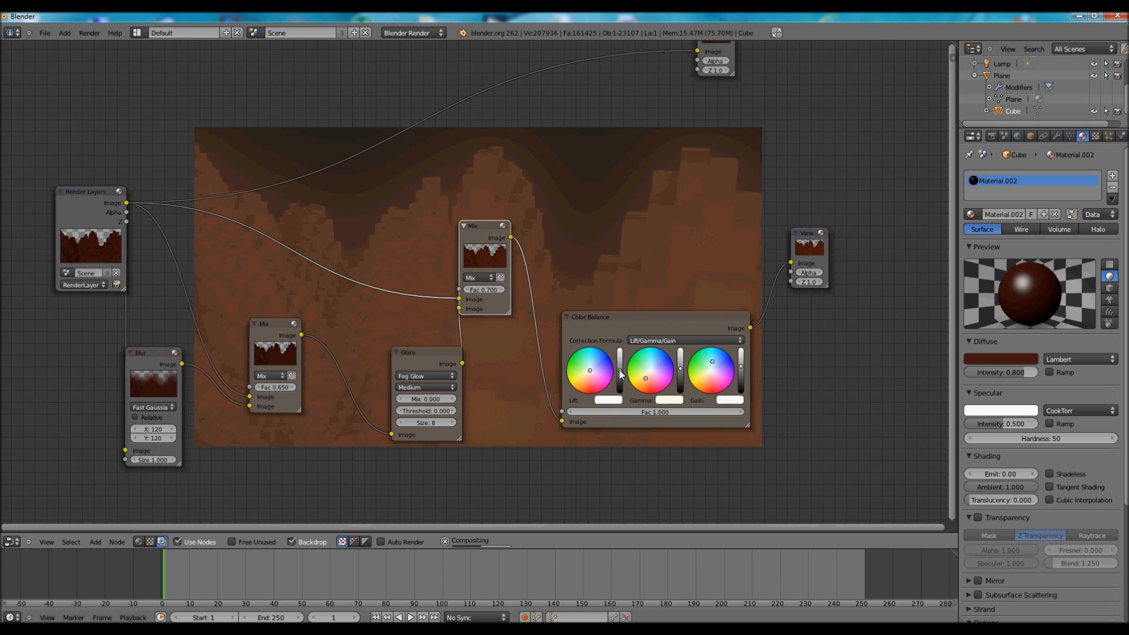
mouse_move(482, 225)
mouse_down()
mouse_move(517, 227)
mouse_move(504, 230)
mouse_up()
drag(425, 353, 393, 354)
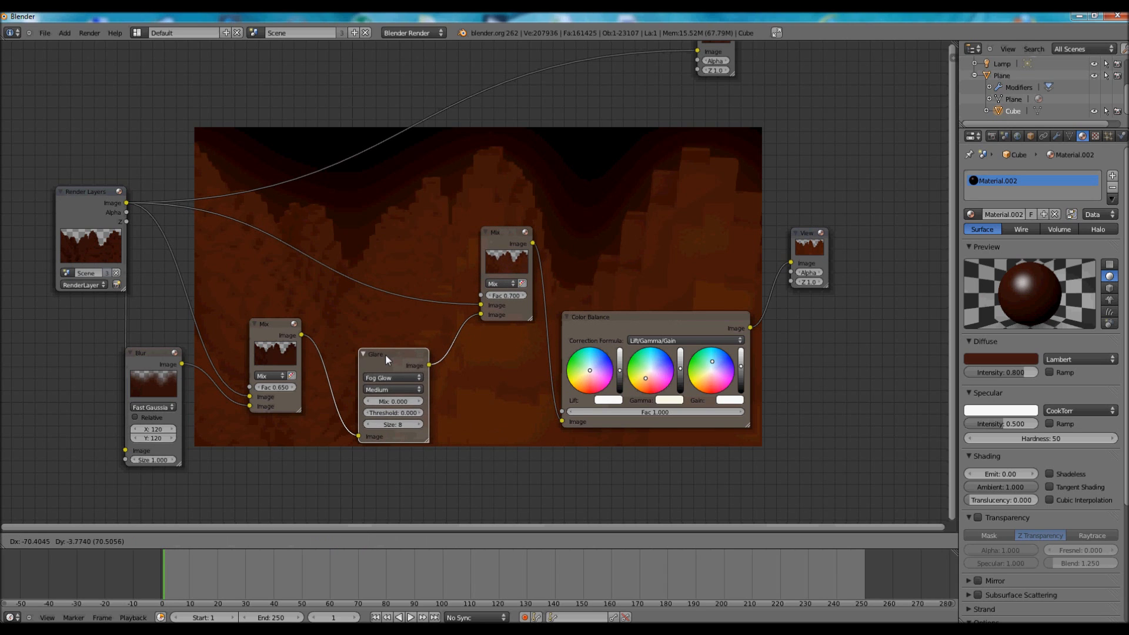
drag(502, 236, 494, 262)
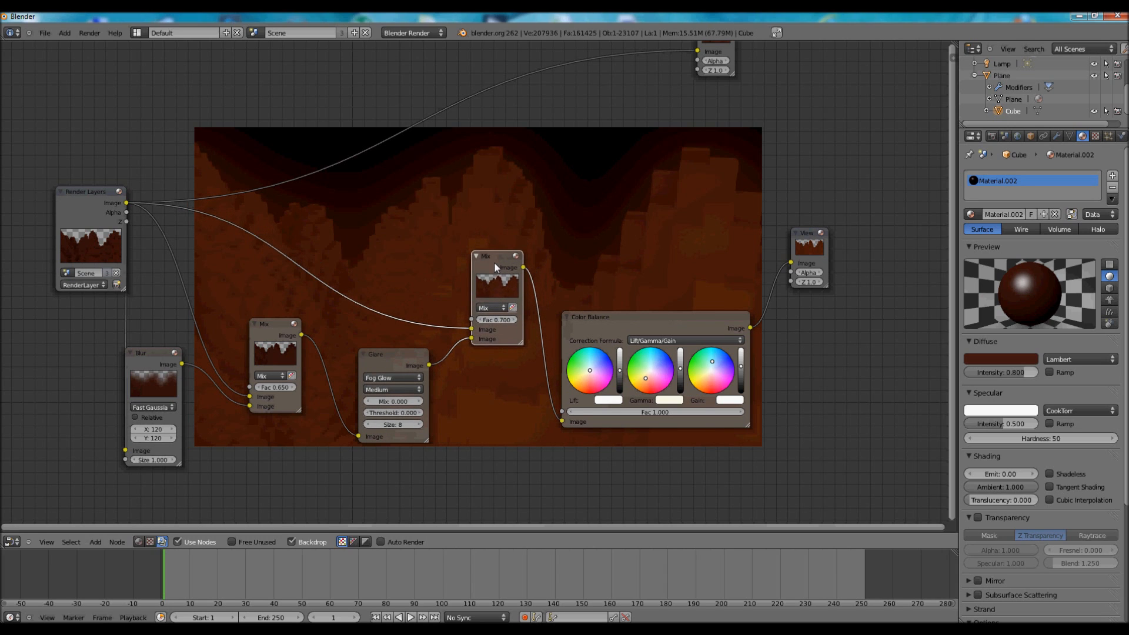
drag(651, 314, 638, 319)
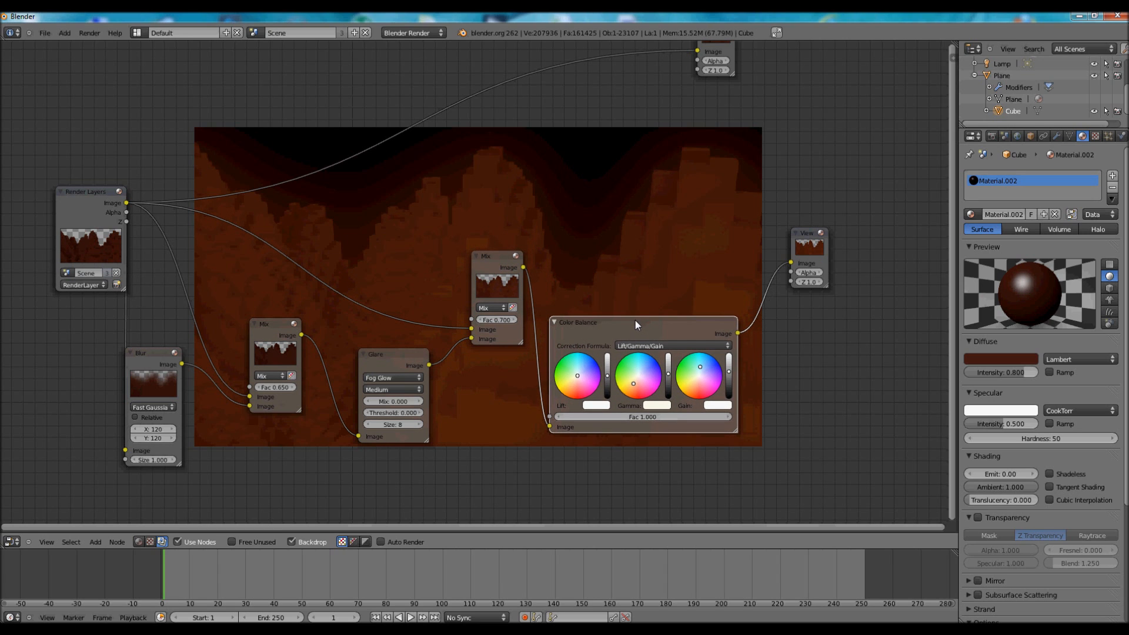
click(668, 375)
Raise the cube material's Emit to 0.05, render the image and return to the node editor.
click(1035, 474)
click(1034, 474)
click(1035, 474)
click(90, 33)
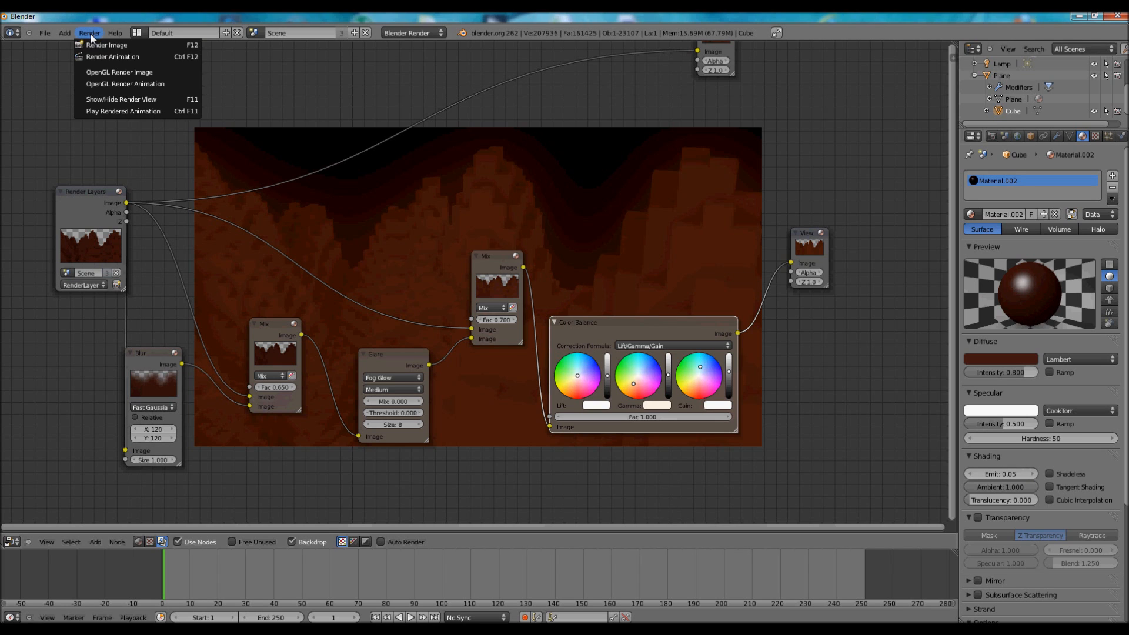
click(97, 46)
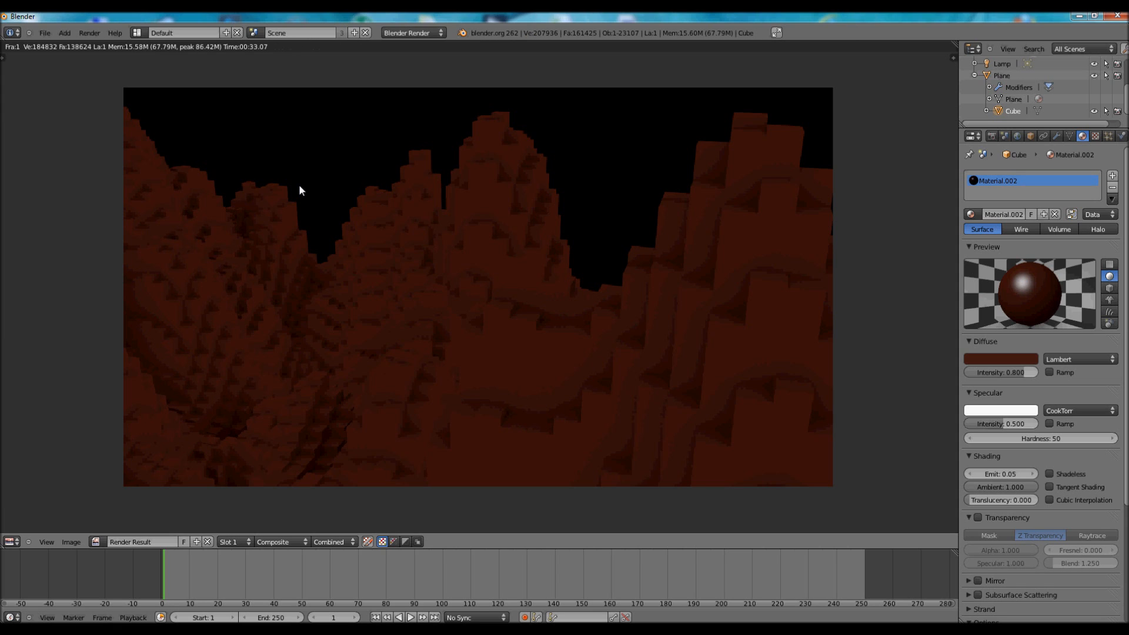
key(Escape)
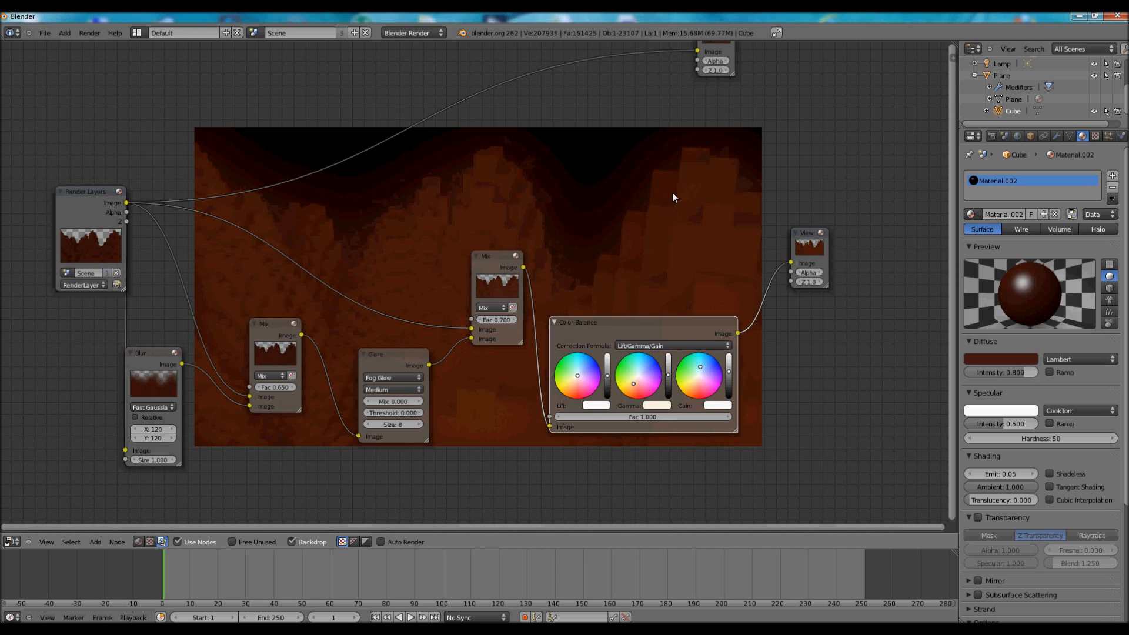
Reposition the Composite and Viewer nodes, connect the Color Balance output to the Composite image input, and enlarge the Composite node.
scroll(731, 103, down, 1)
drag(684, 56, 758, 128)
drag(793, 244, 892, 285)
drag(718, 330, 754, 138)
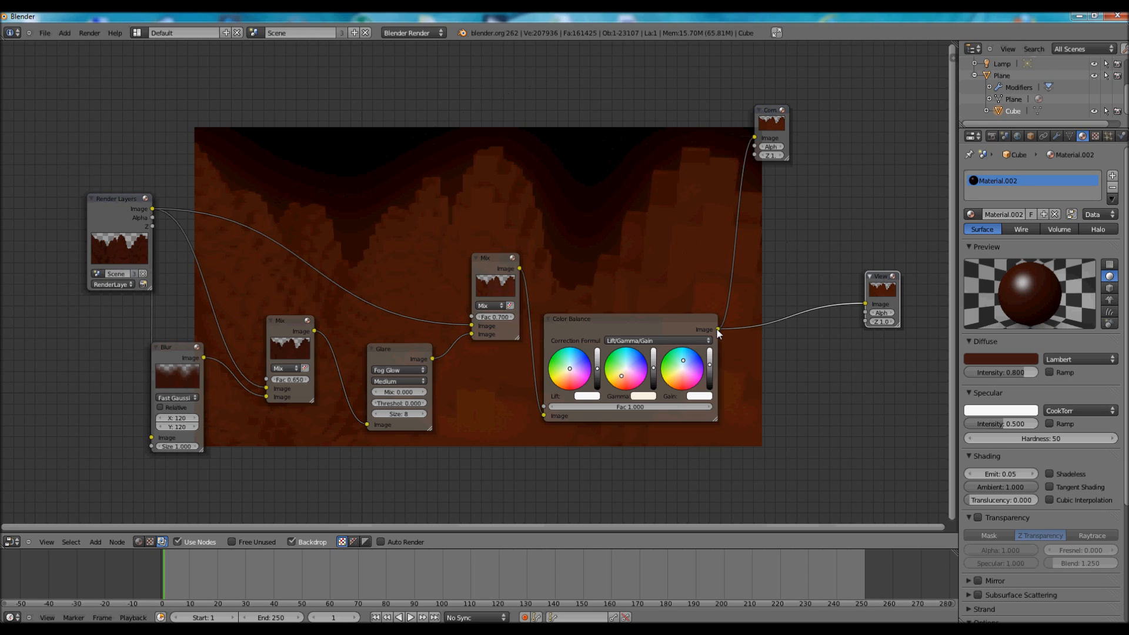
drag(793, 152, 828, 185)
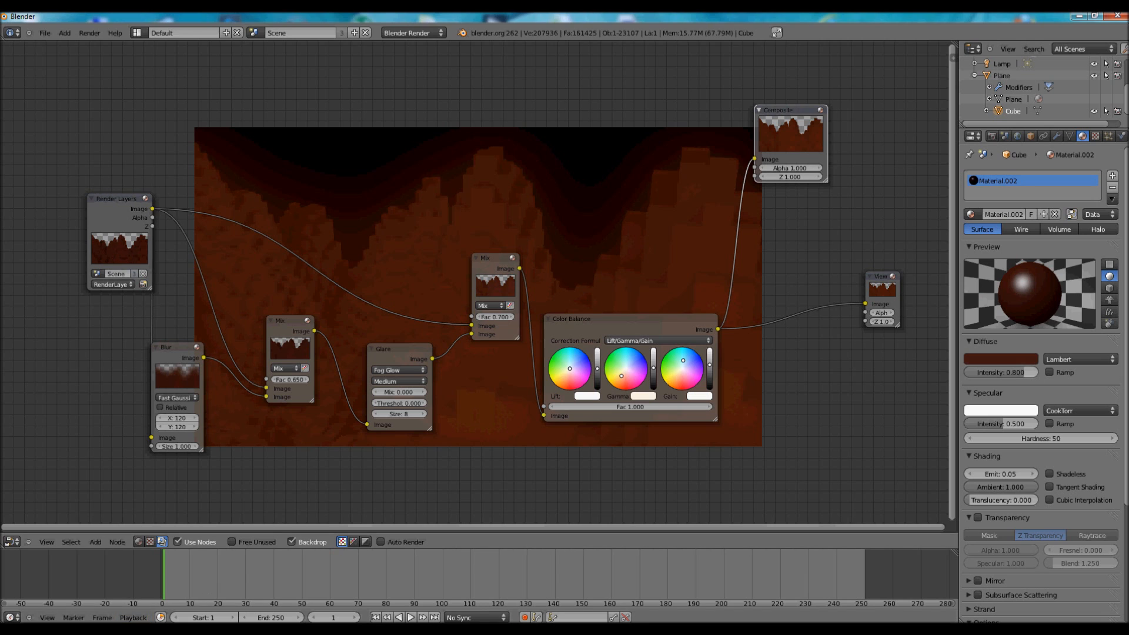
mouse_move(87, 631)
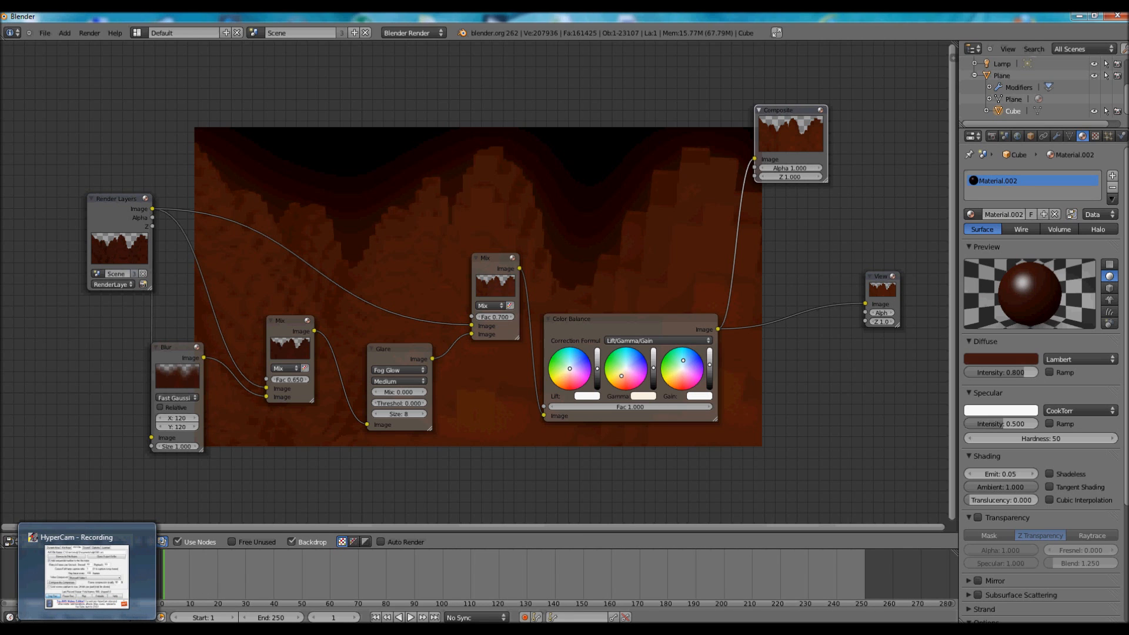
click(87, 575)
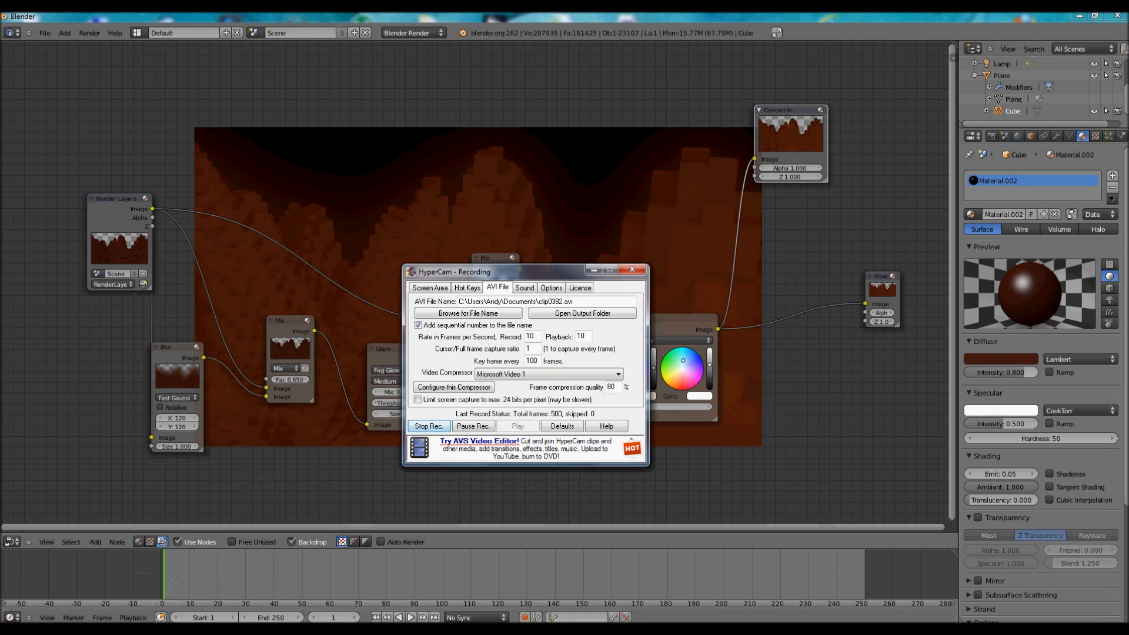
click(467, 428)
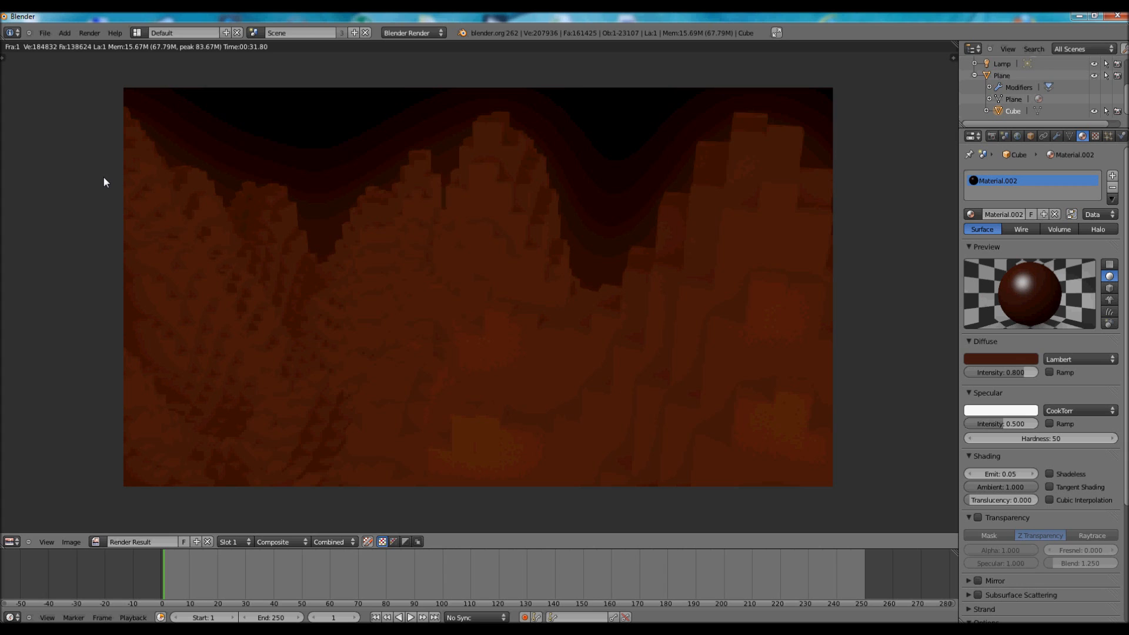
Return to the 3D view, select the Plane and set its displacement Clouds texture depth to 24.
key(shift+F3)
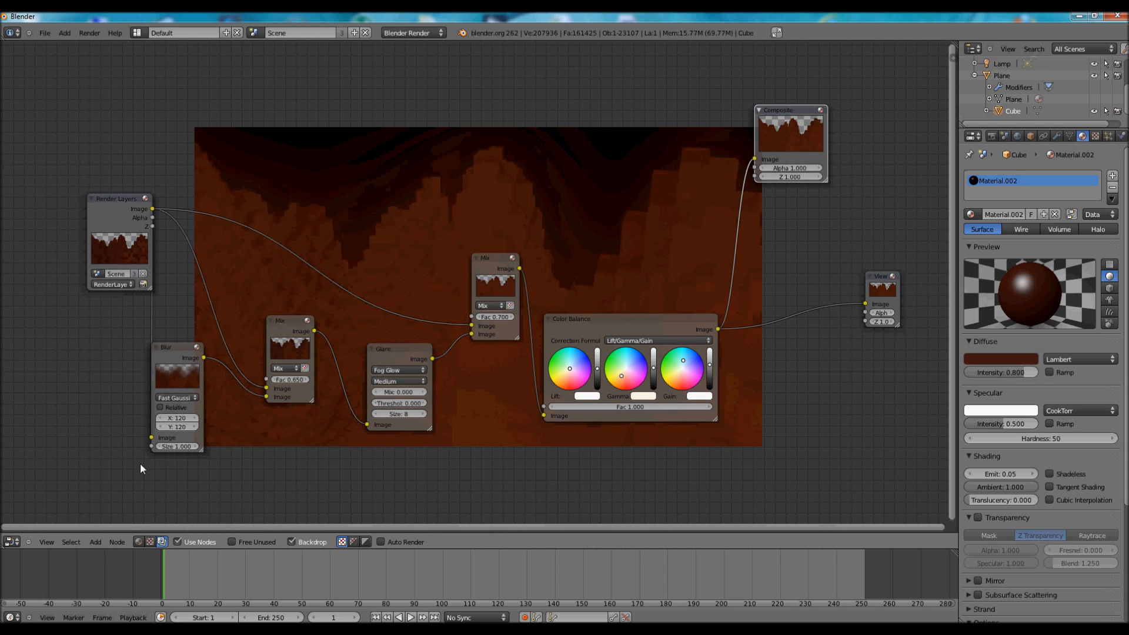
click(13, 542)
click(22, 530)
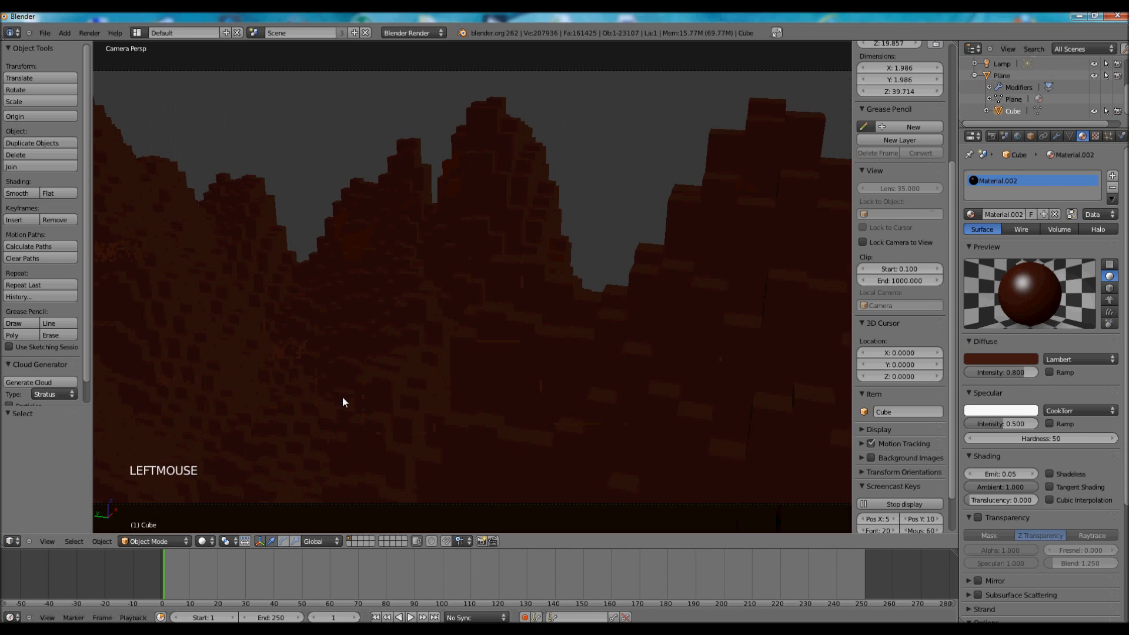
scroll(520, 308, down, 2)
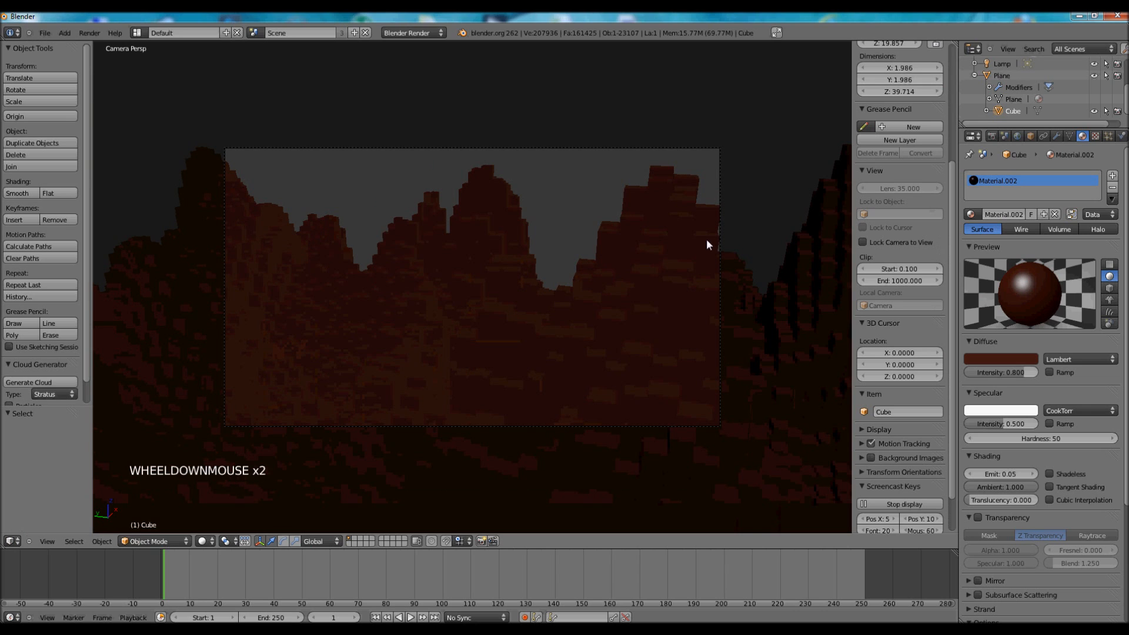
click(995, 74)
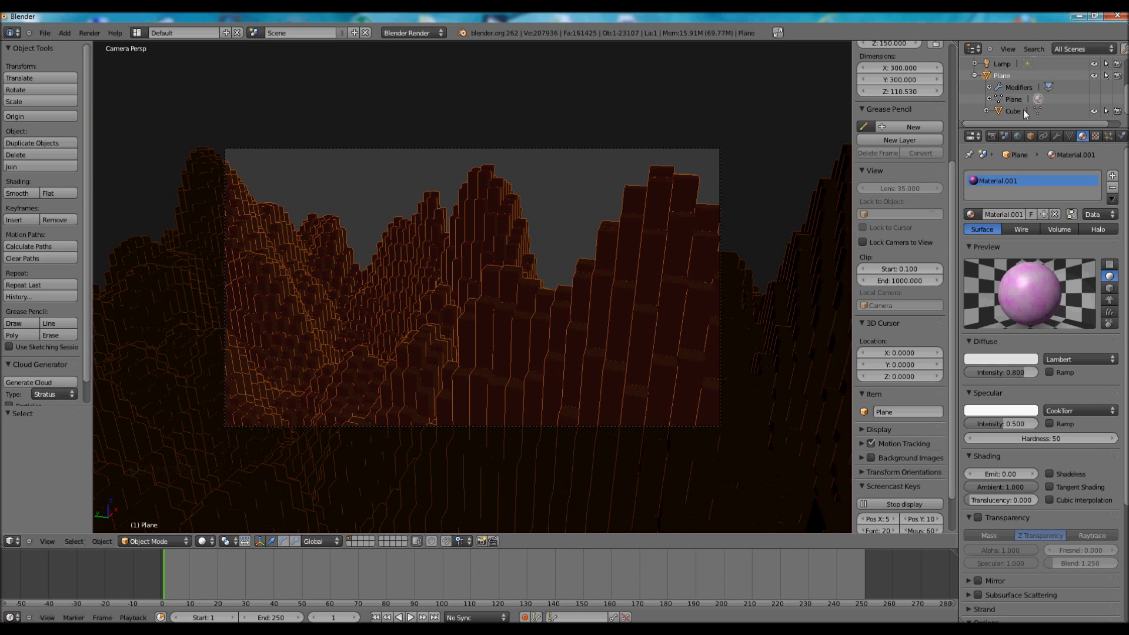
click(1095, 136)
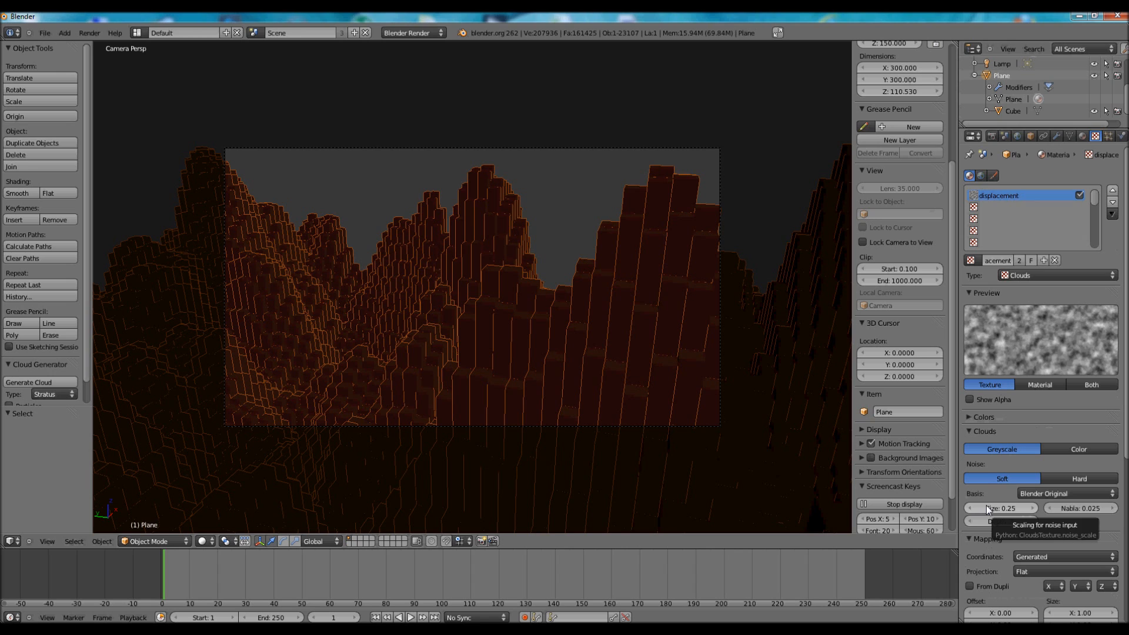
drag(991, 520, 1029, 520)
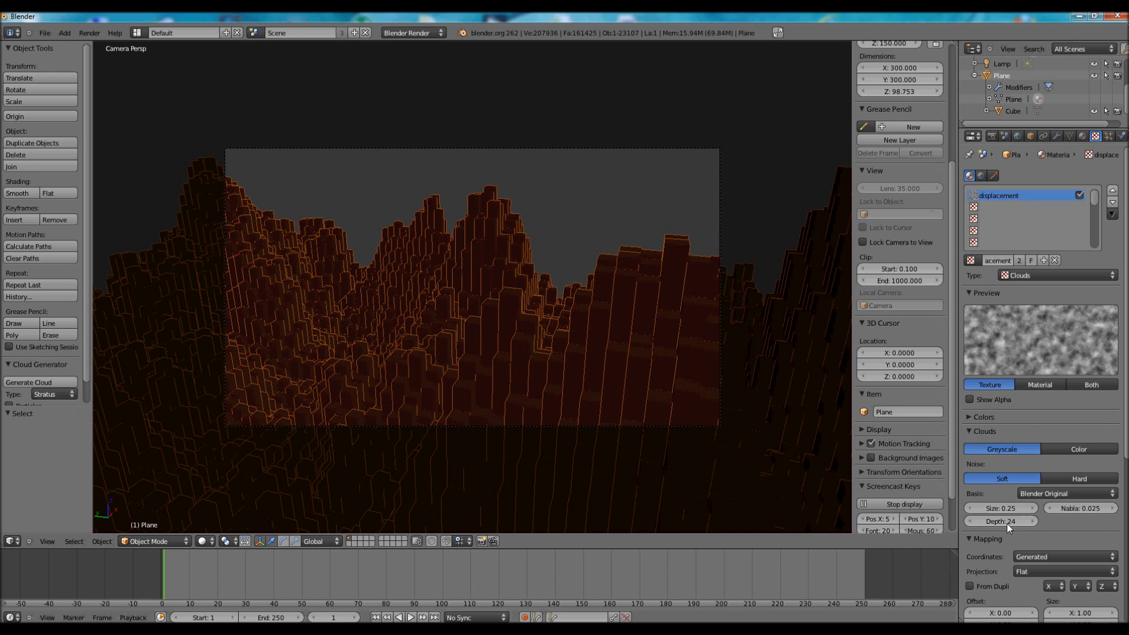
Set the displacement Clouds texture's noise size to 2.00.
click(993, 508)
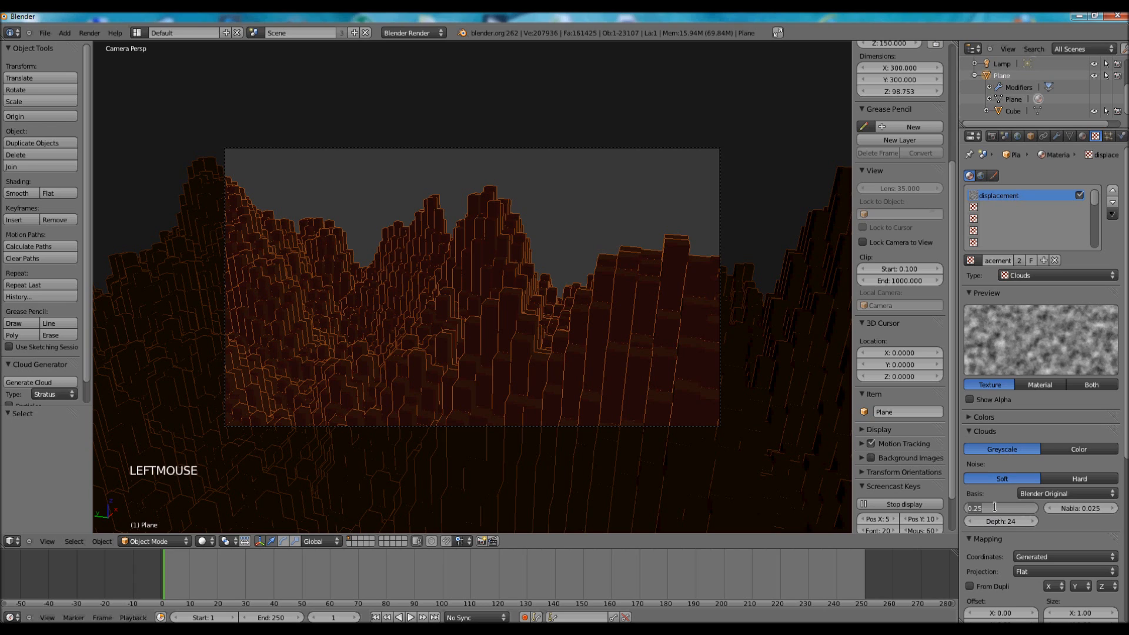
key(Return)
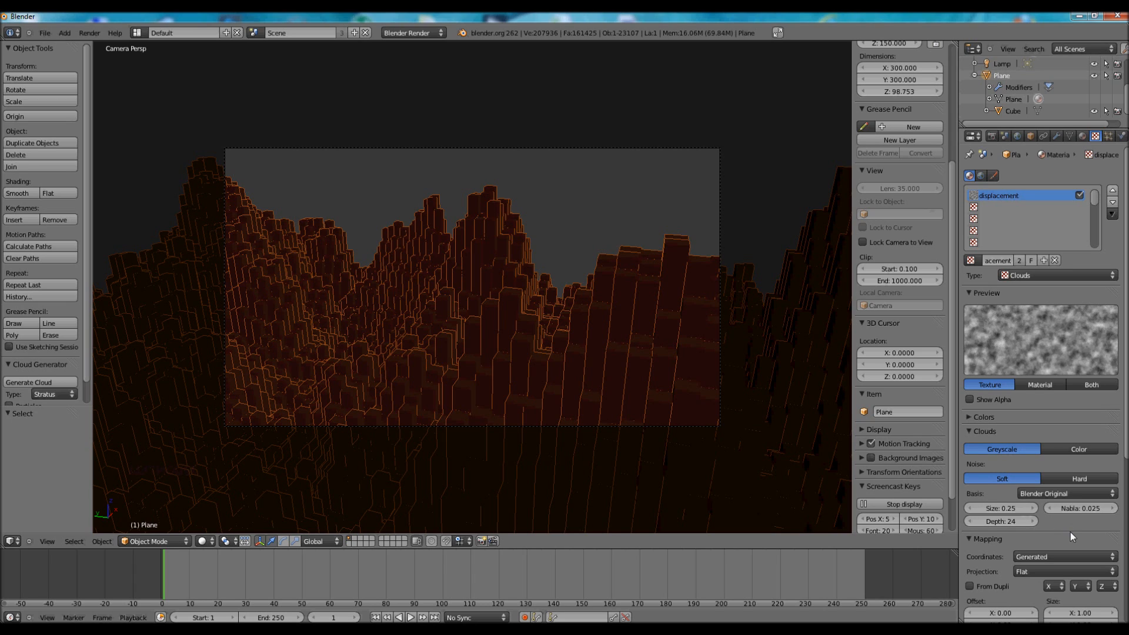
click(1007, 507)
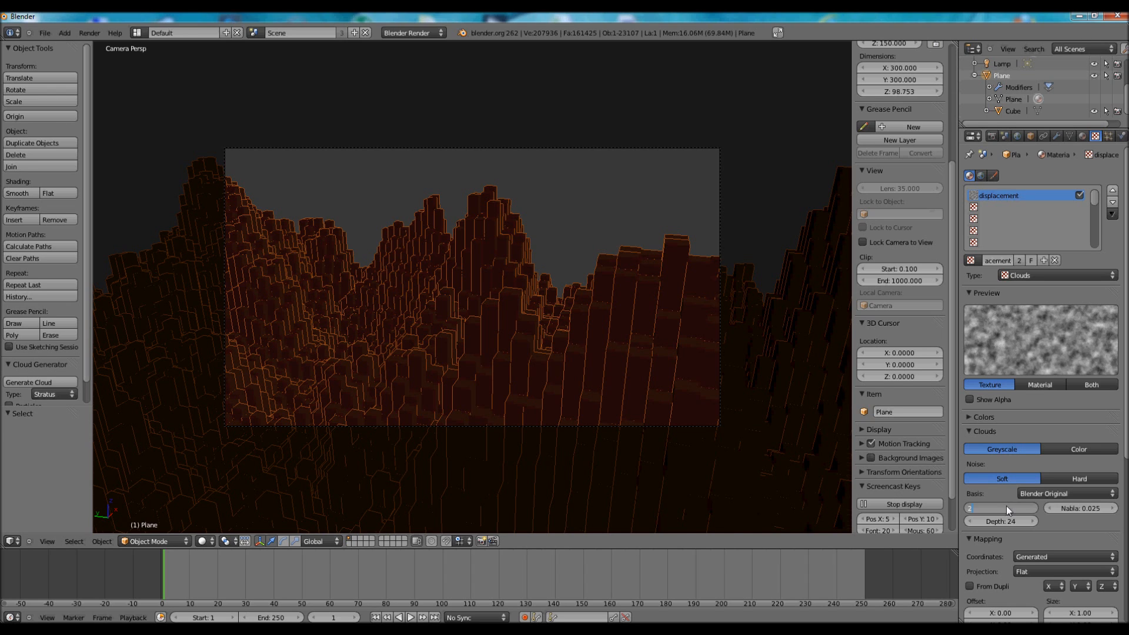
key(Return)
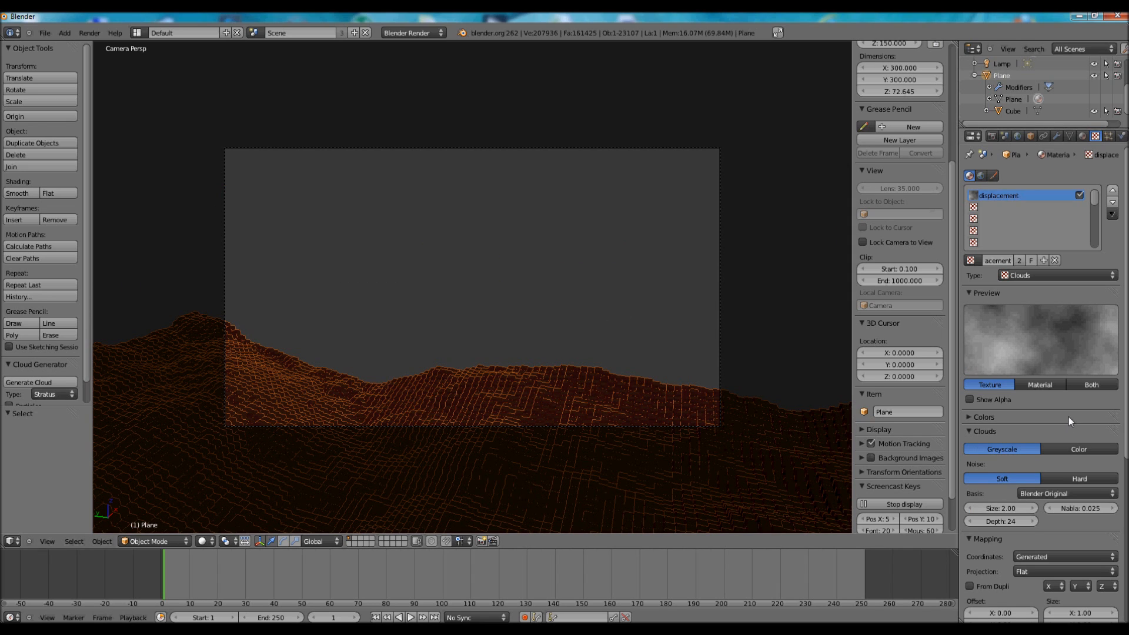
Try the Voronoi type on the displacement texture and switch it back to Clouds.
click(1043, 275)
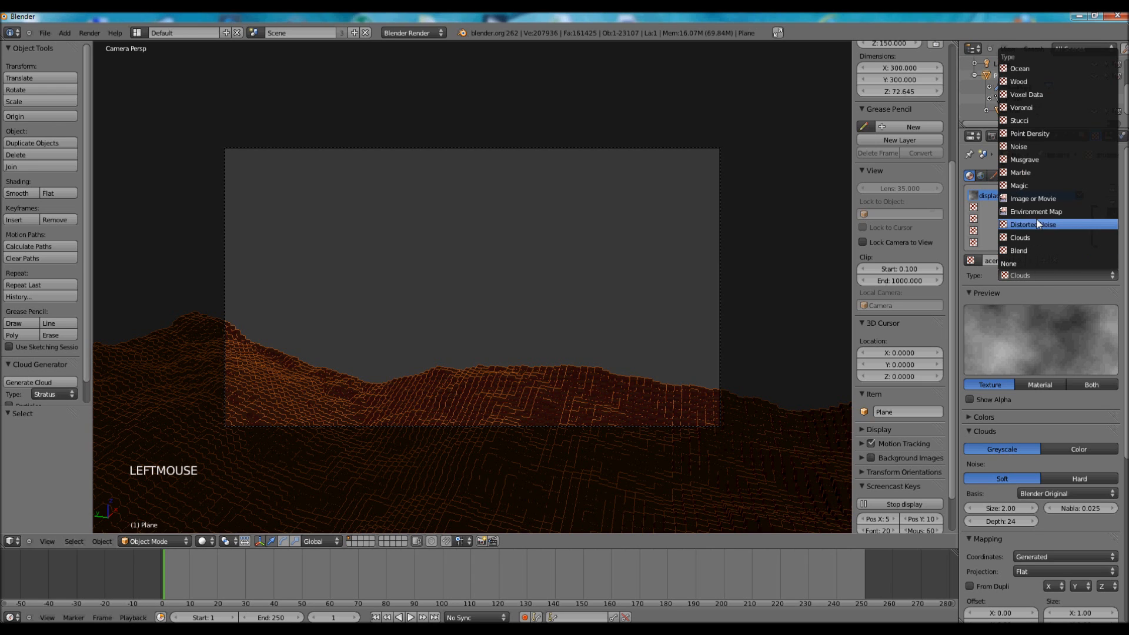
click(1045, 107)
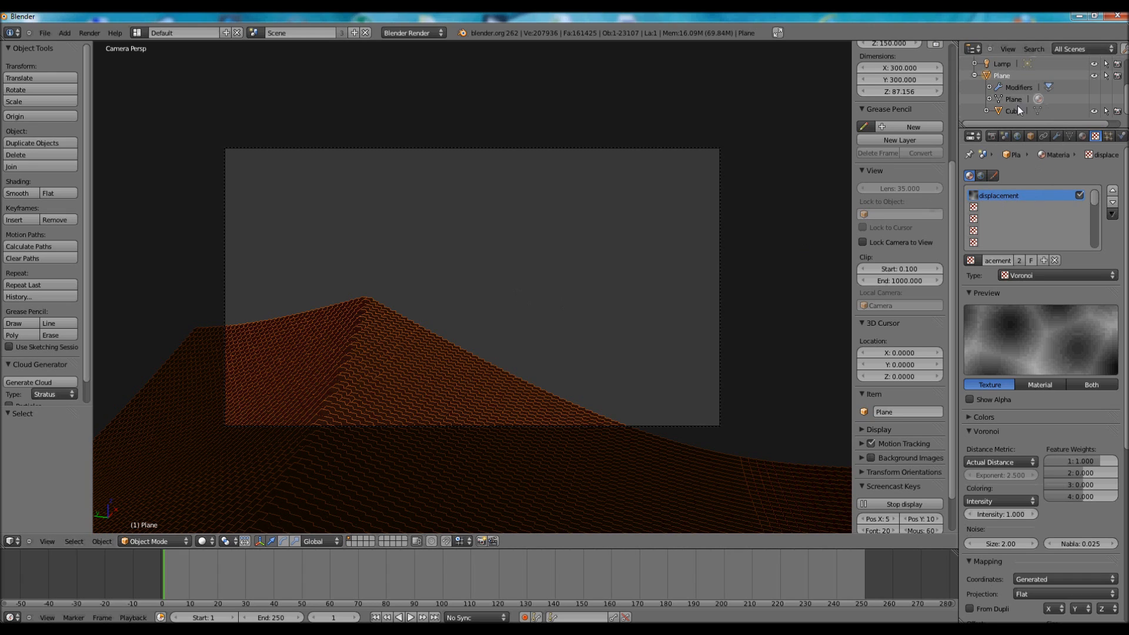
click(1020, 276)
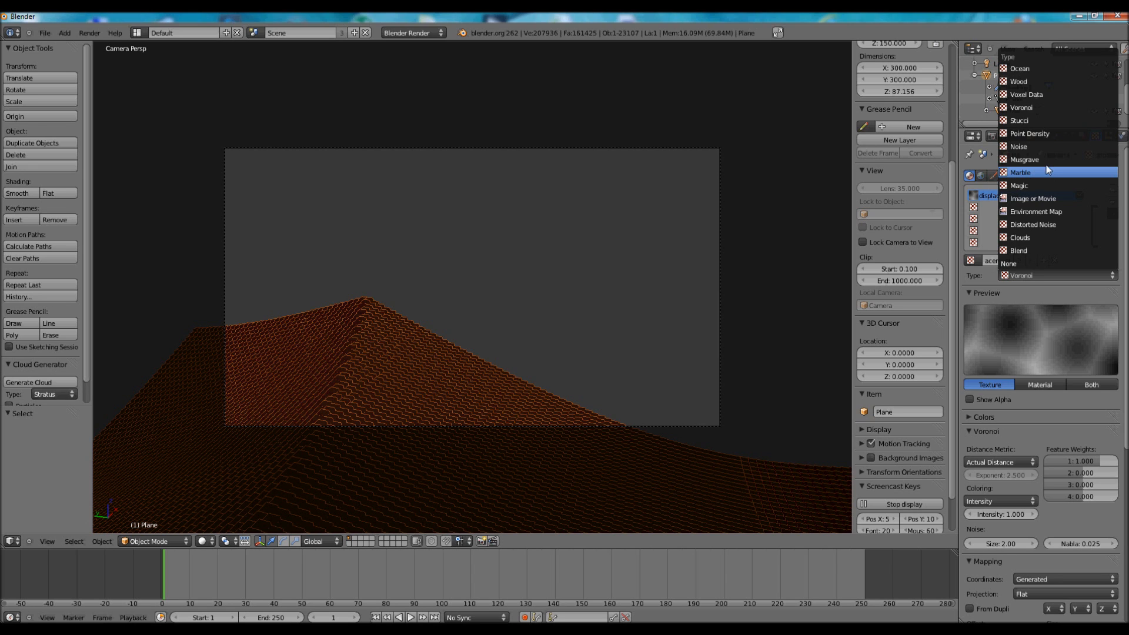
click(1037, 238)
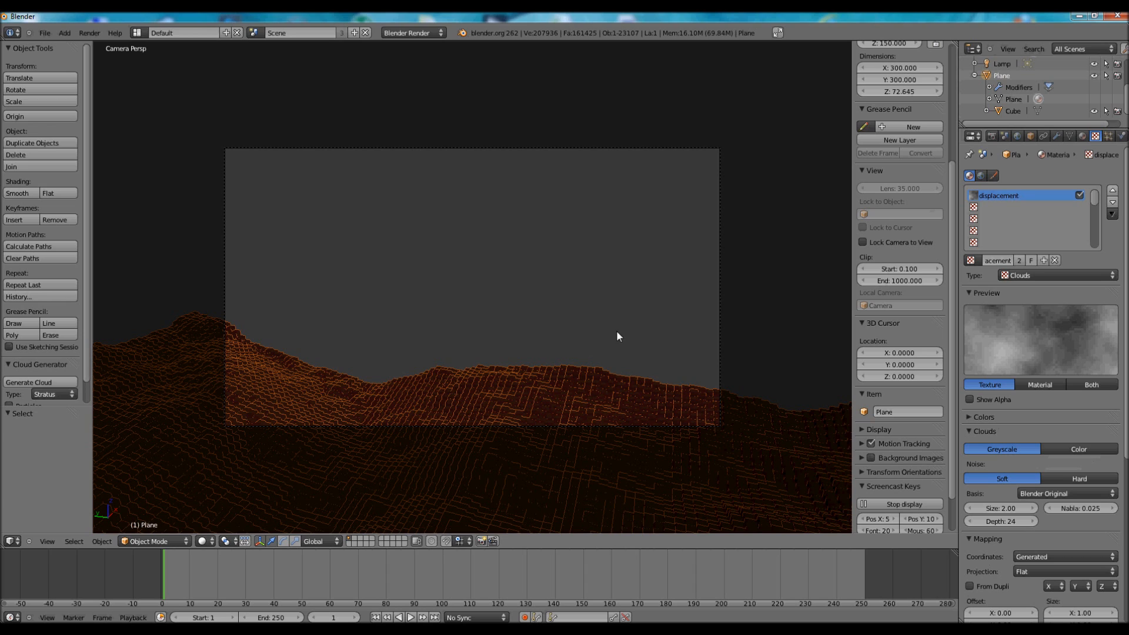
Select the camera and move it in the top view about 117 units along negative Y, near the terrain's edge.
right_click(719, 307)
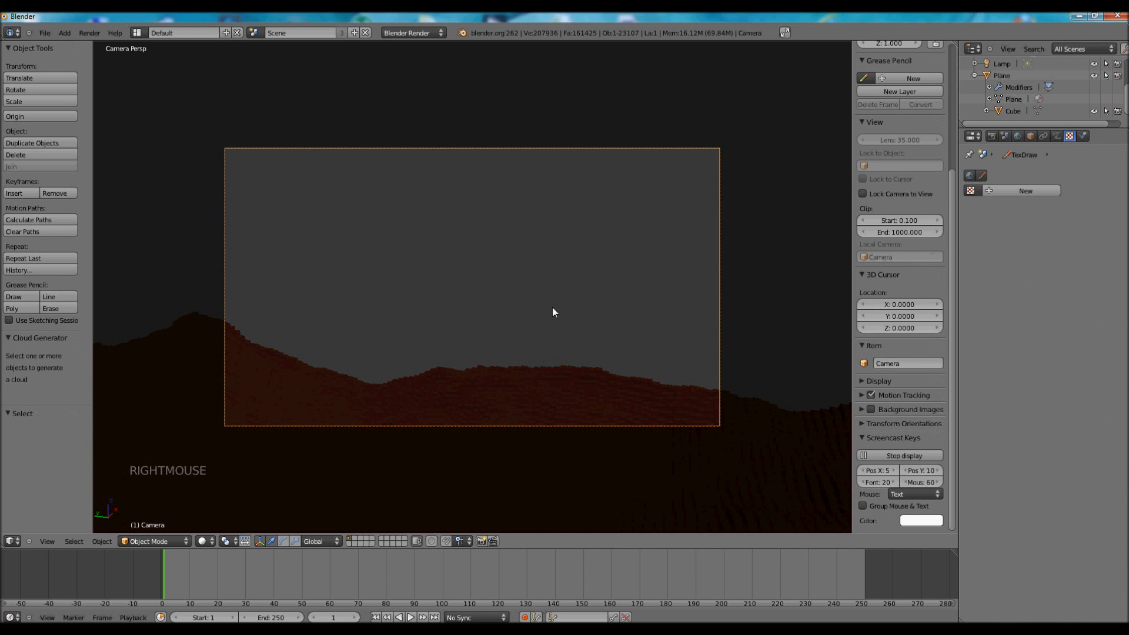
key(shift+f)
key(KP_7)
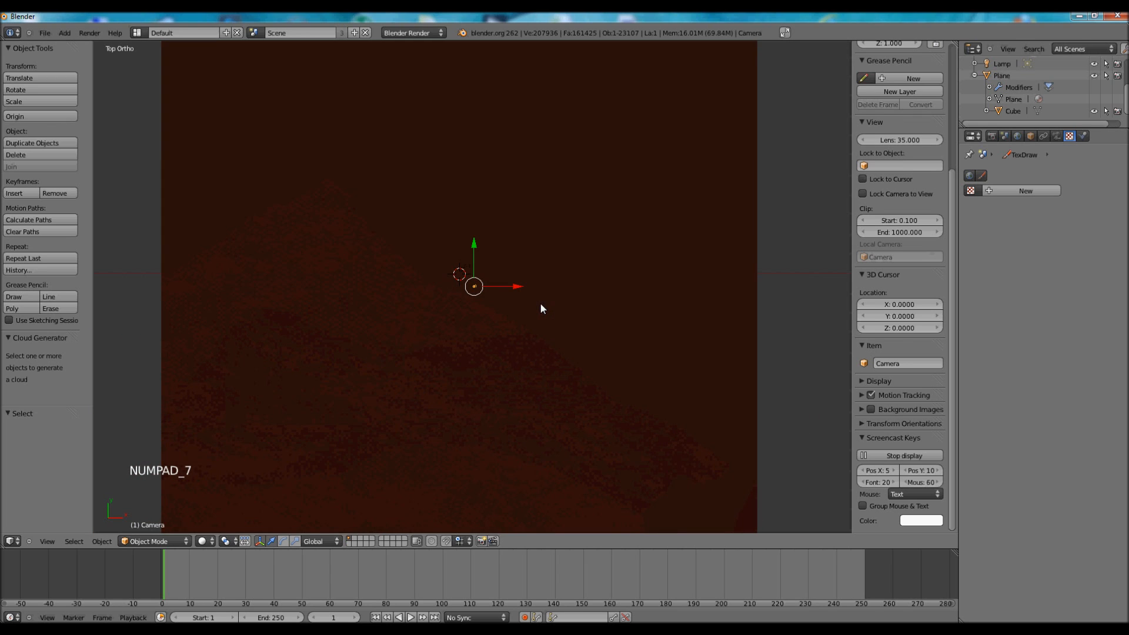
scroll(487, 309, down, 2)
key(g)
click(482, 451)
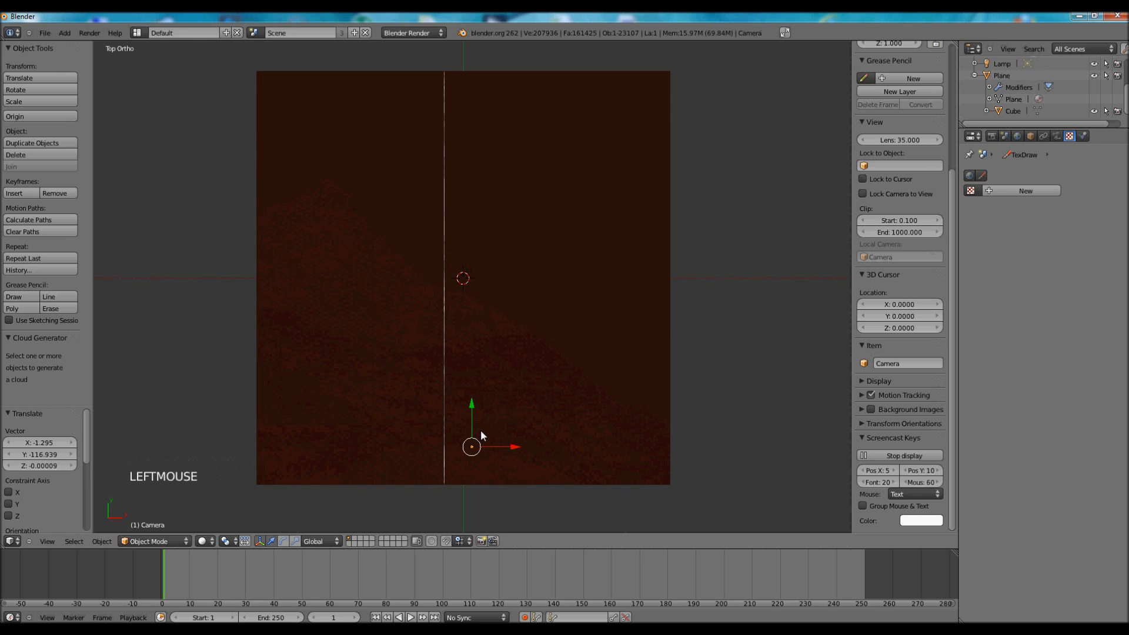
Look through the camera and aim it in fly mode across the terrain toward the distant hills.
key(KP_0)
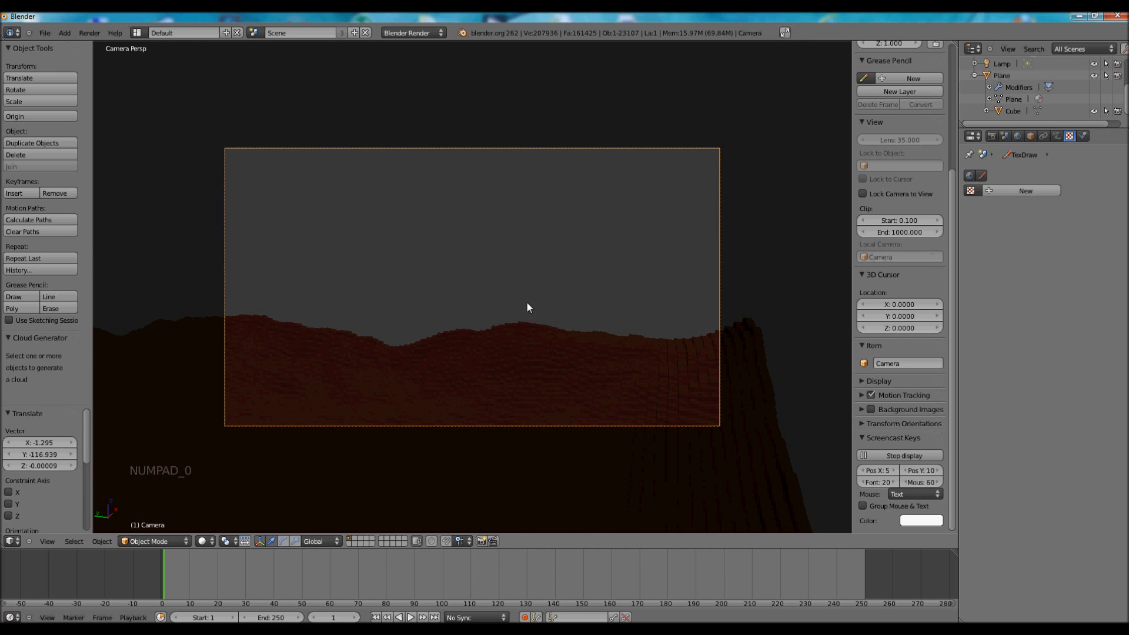
key(shift+f)
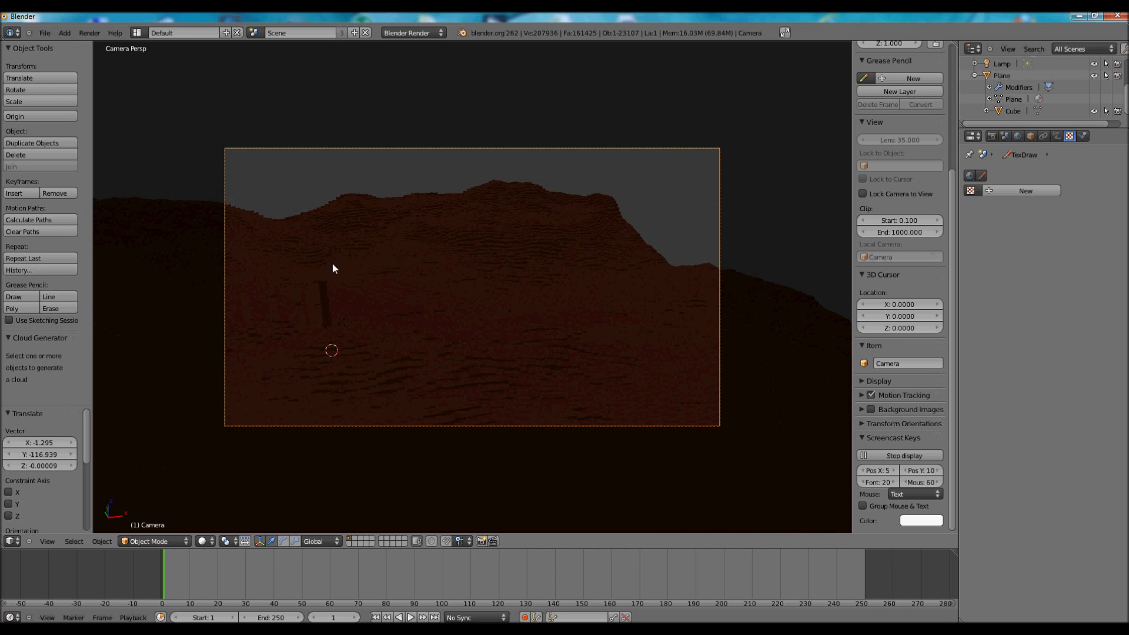
click(449, 271)
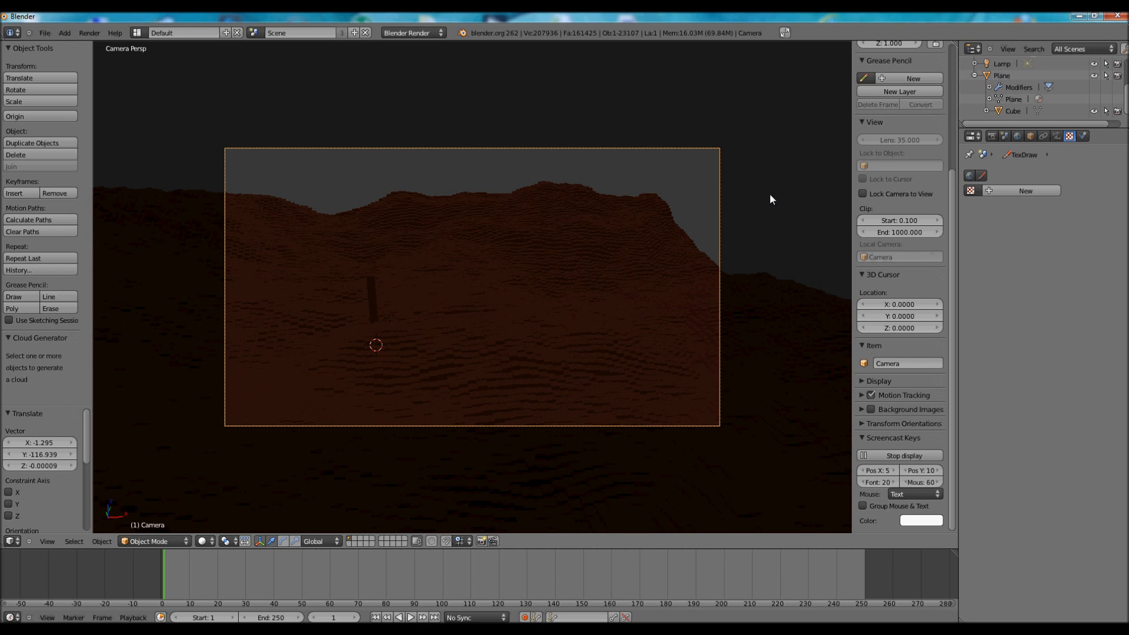
Select the Plane and keyframe its displacement texture's noise size of 2.00 at frame 1.
right_click(477, 321)
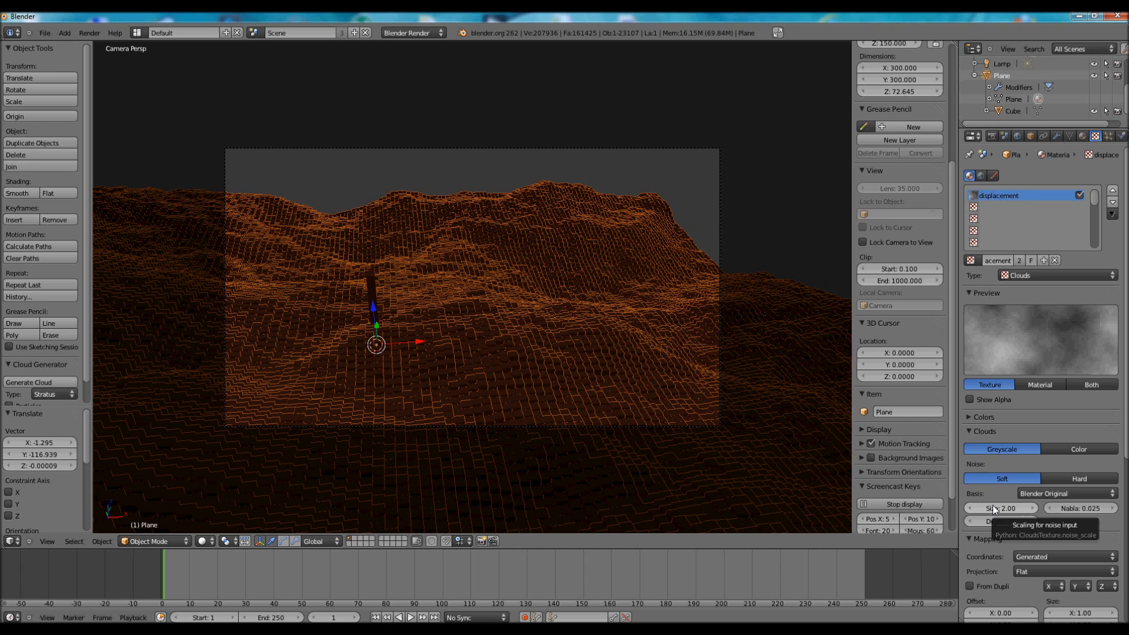
key(i)
right_click(991, 509)
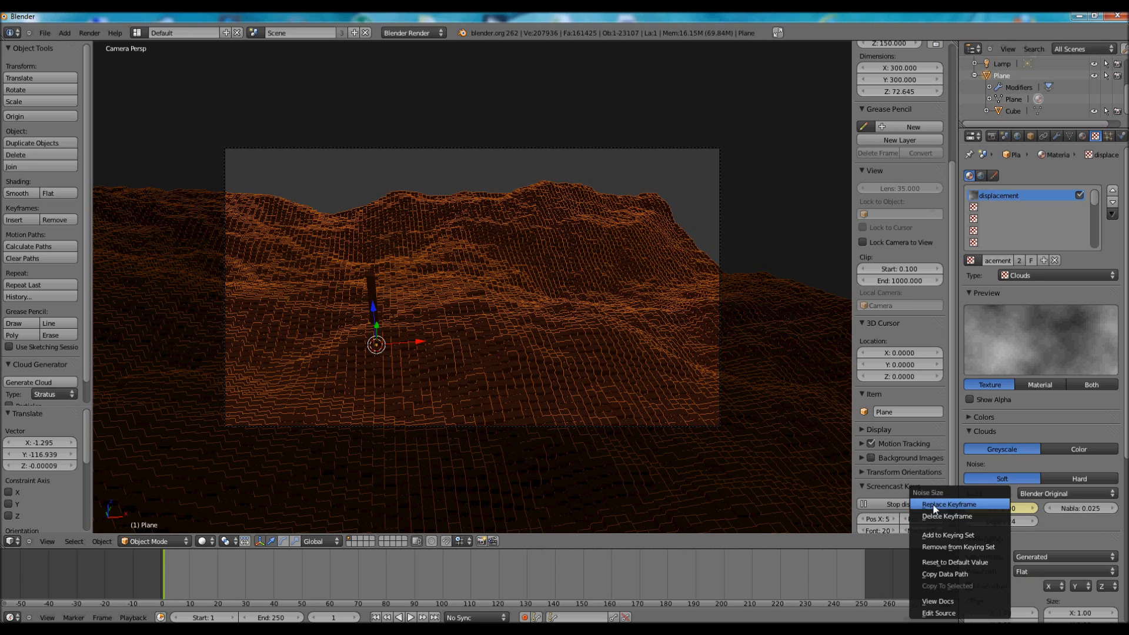
click(952, 504)
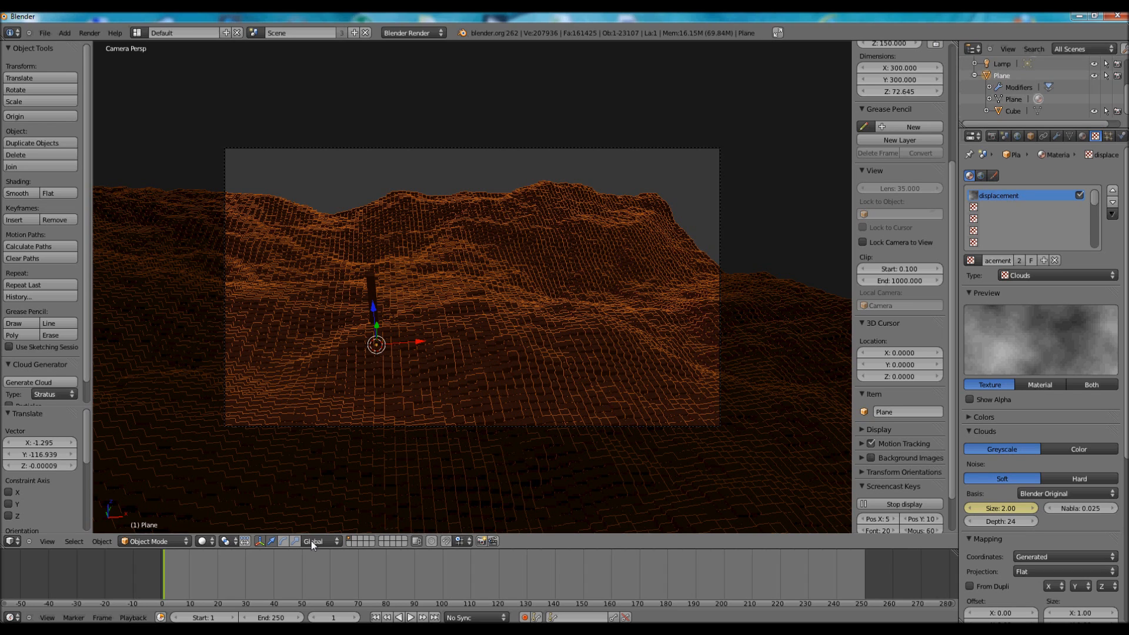
Set the animation's end frame to 1000 and go to frame 1000.
click(269, 617)
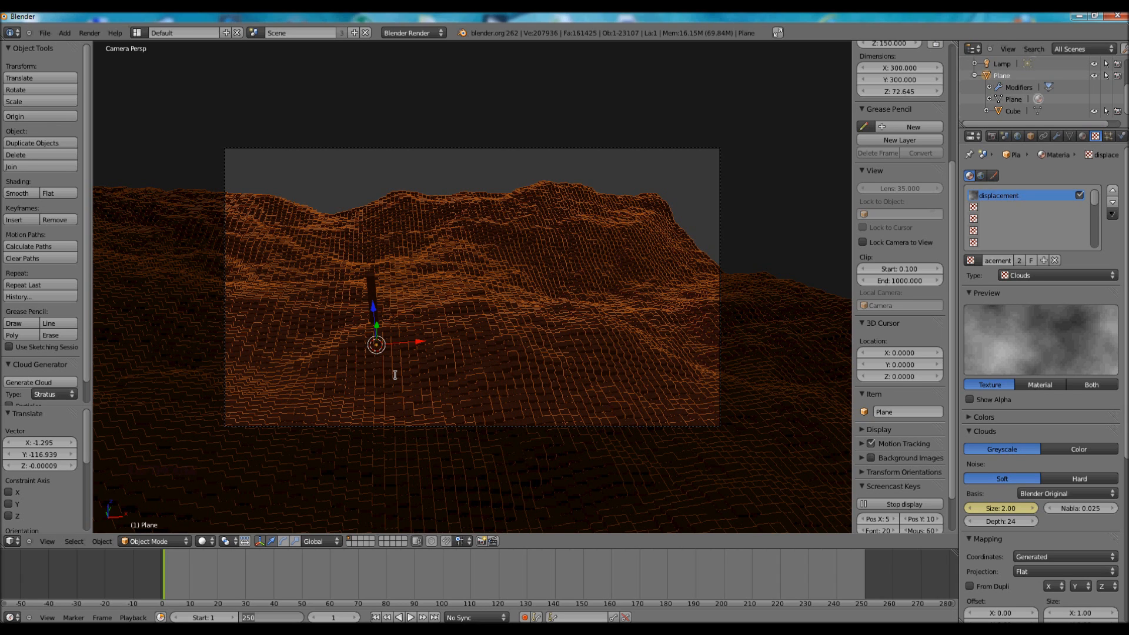
text(1000)
key(Return)
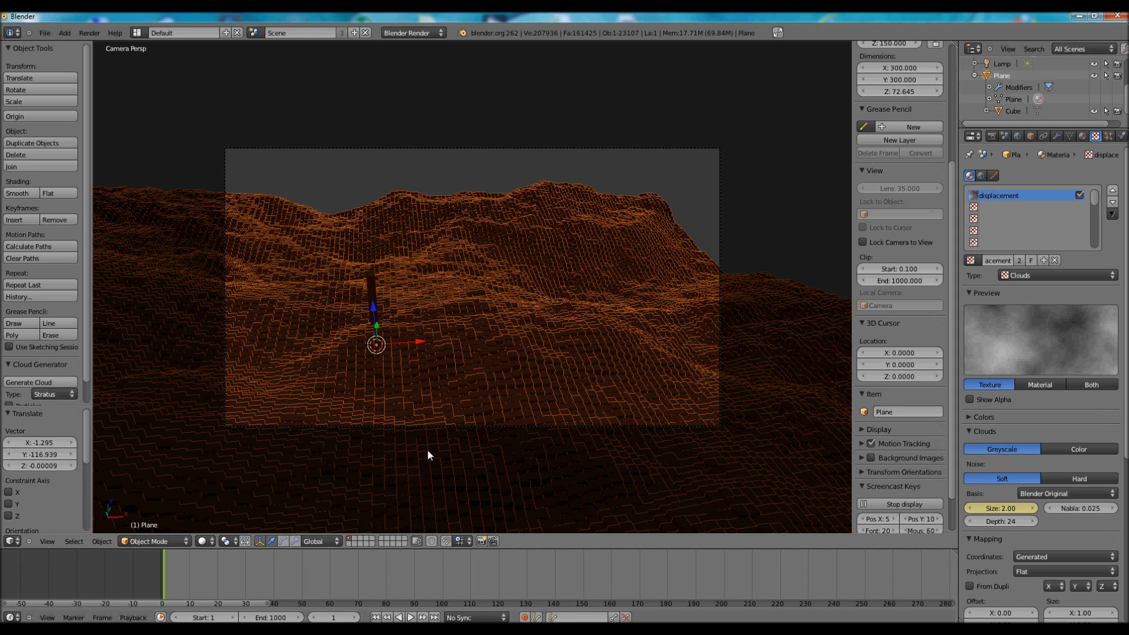
click(337, 617)
text(1000)
key(Return)
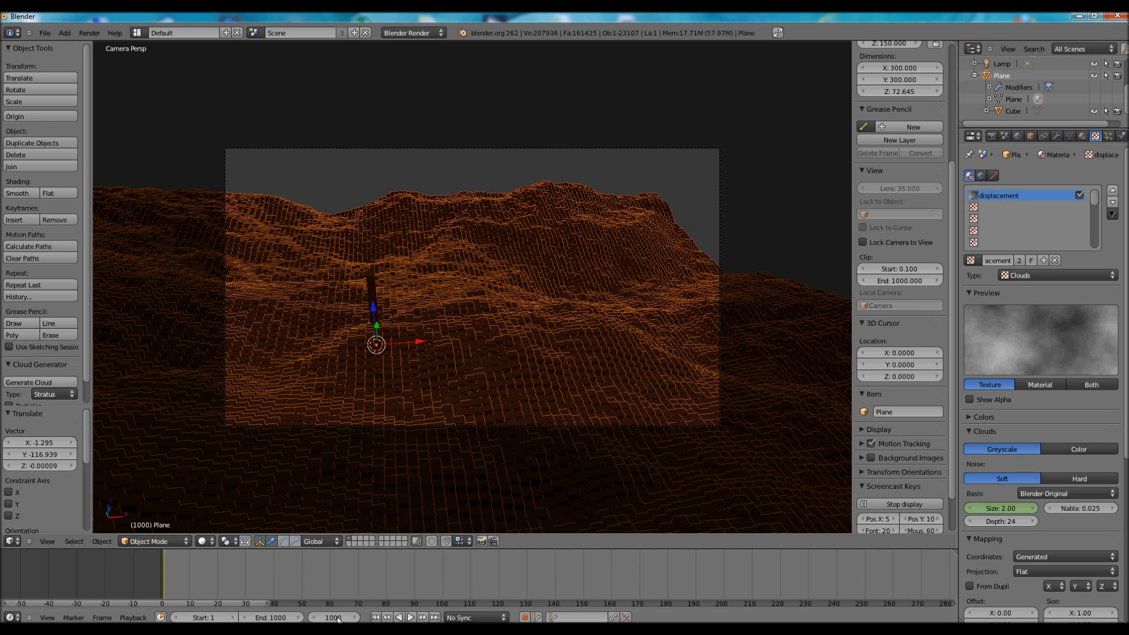
Set the displacement texture's noise size to 0.50 and keyframe it at frame 1000.
click(992, 510)
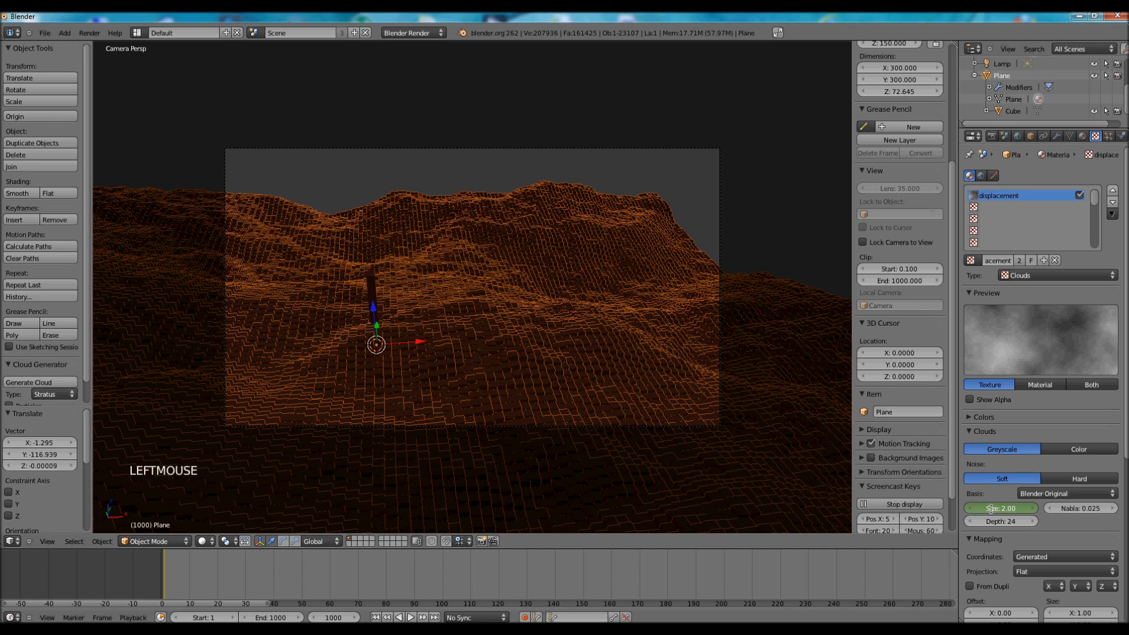
key(BackSpace)
text(1)
key(Return)
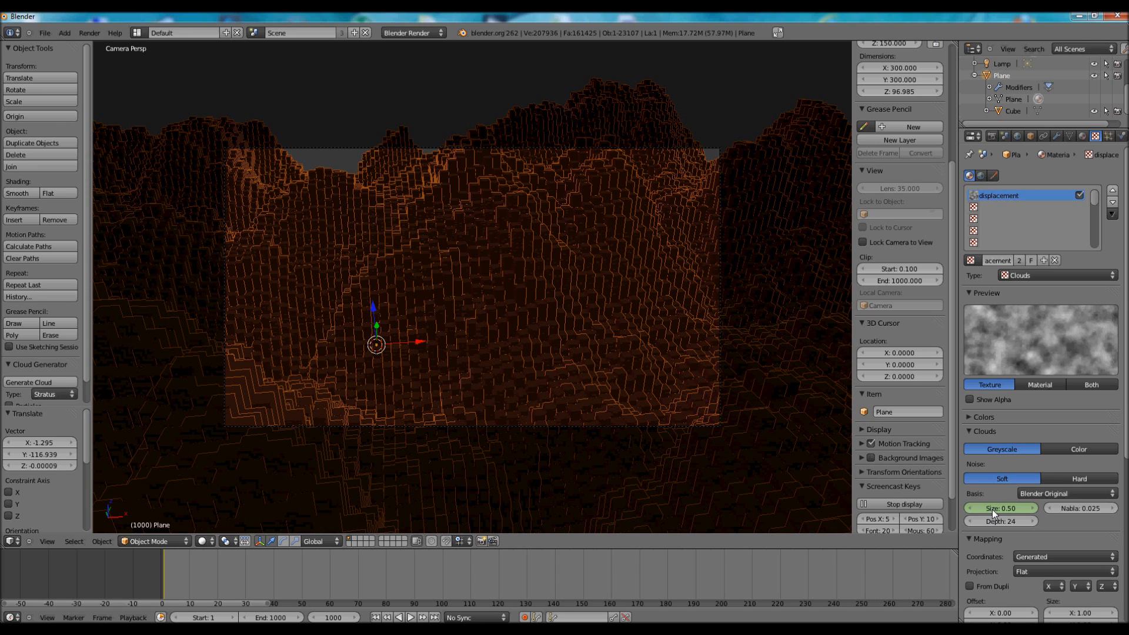
right_click(992, 509)
click(993, 509)
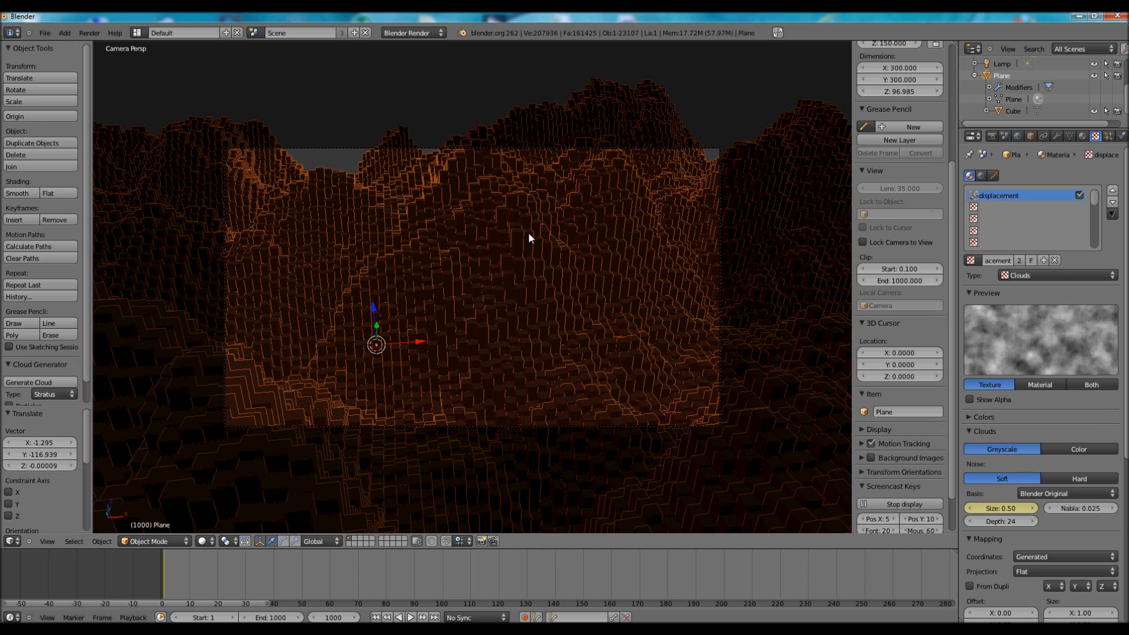
Play back the terrain animation through the camera and stop it.
key(alt+a)
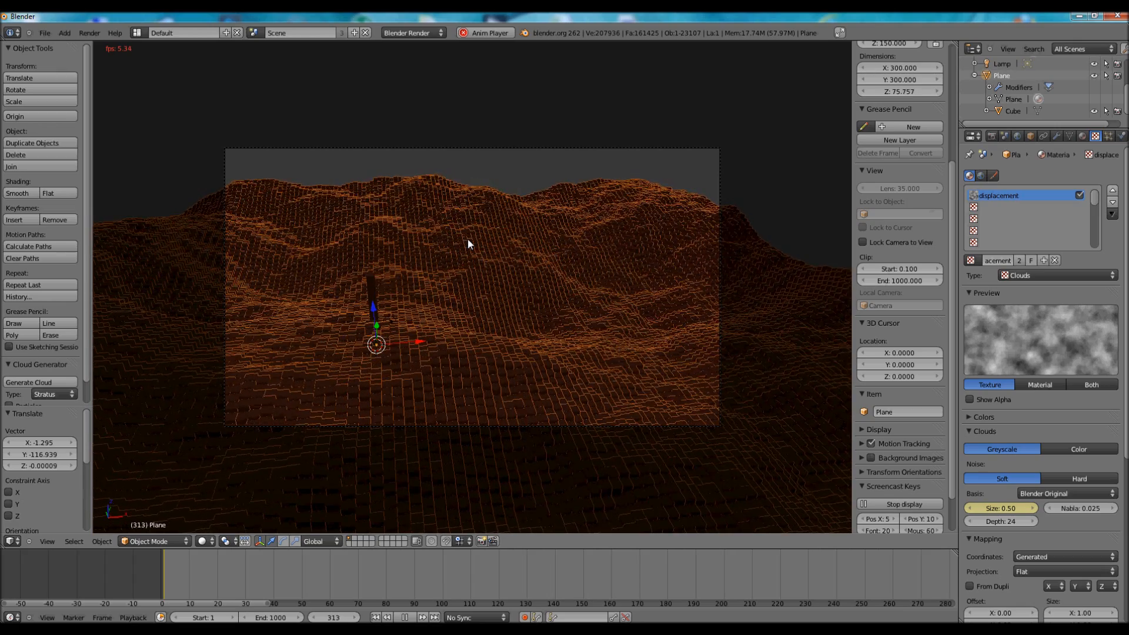
key(alt+a)
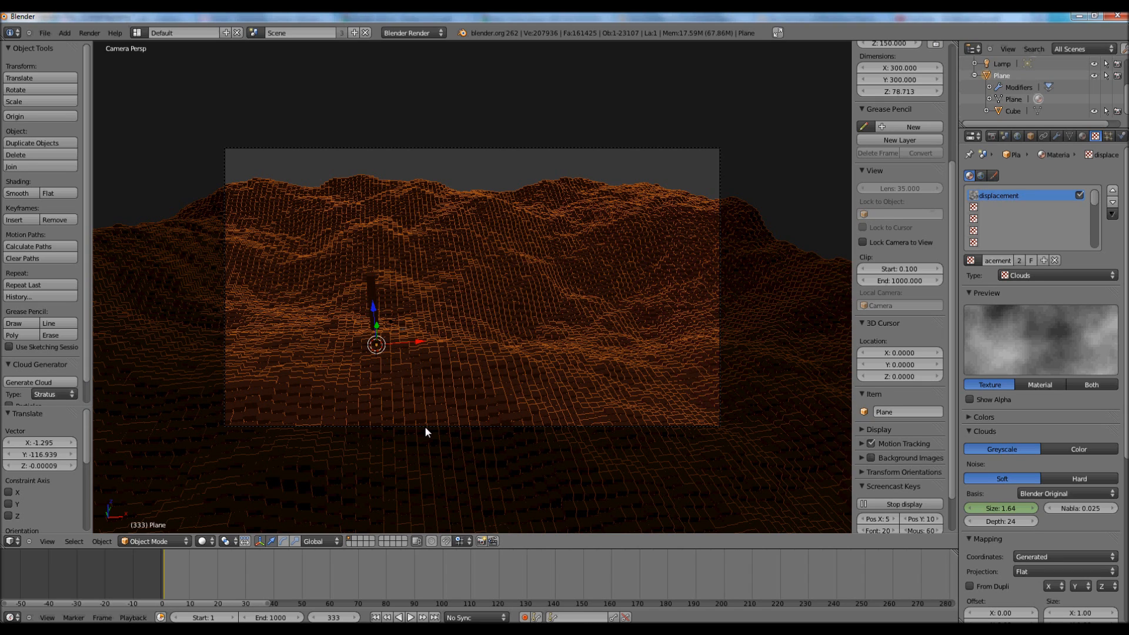
click(132, 629)
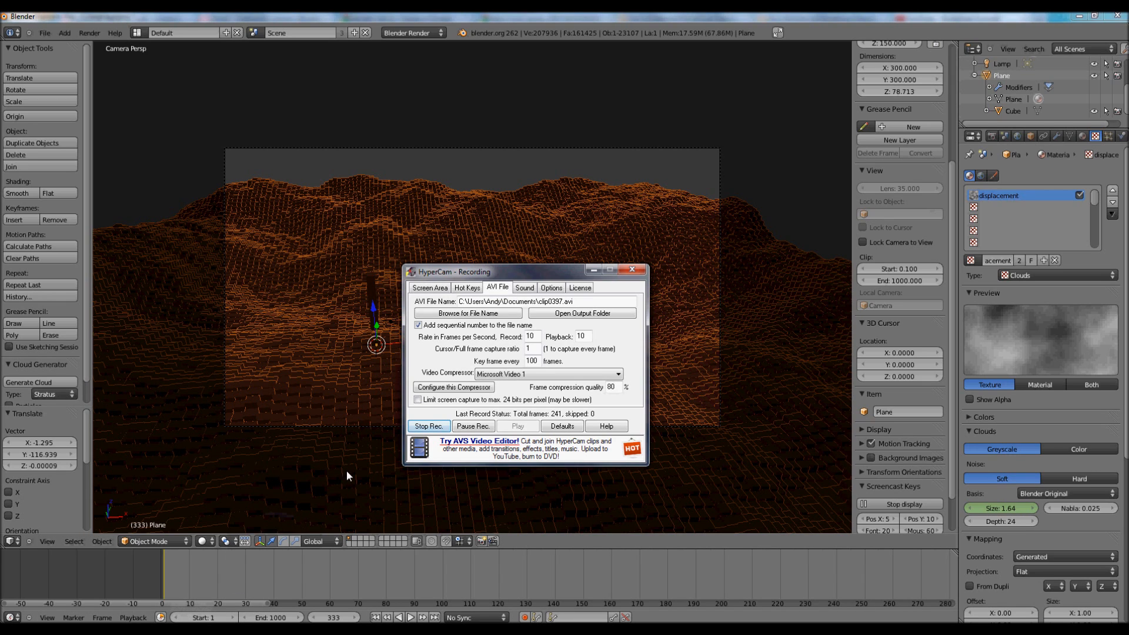